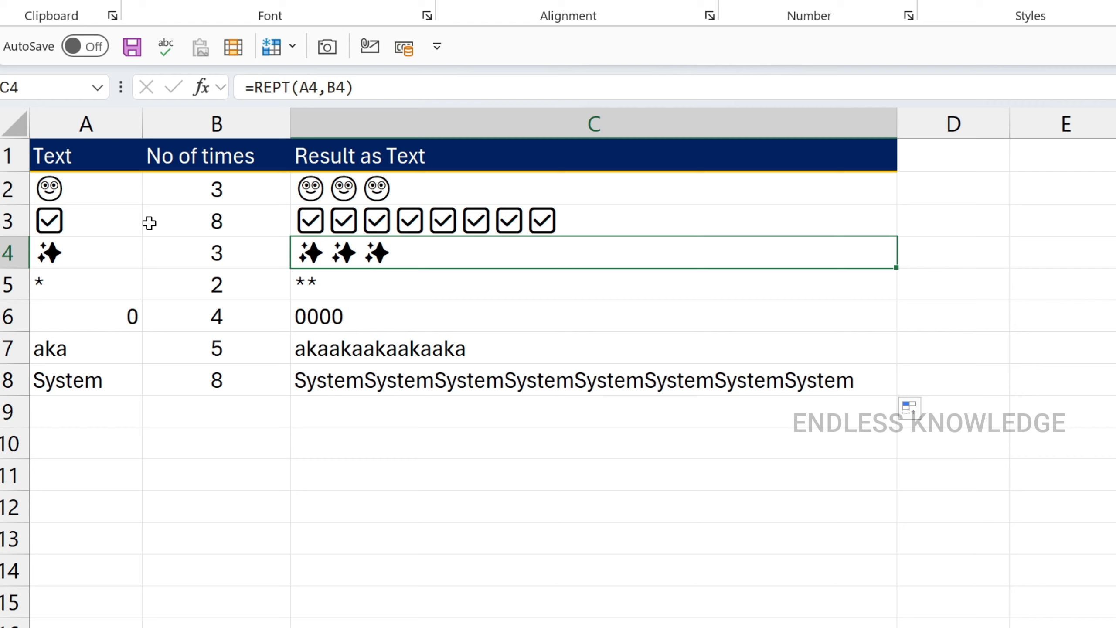
Step: Examine the source text and the REPT formulas of the smiley row and the zero row
{"action": "left_click", "coordinate": [108, 197]}
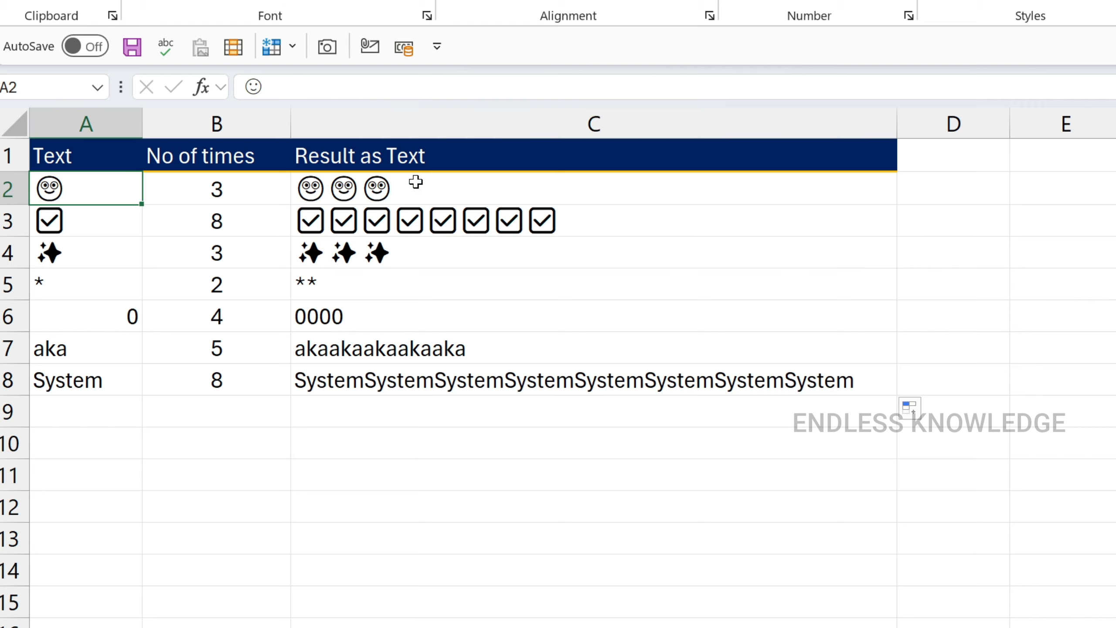
{"action": "left_click", "coordinate": [439, 183]}
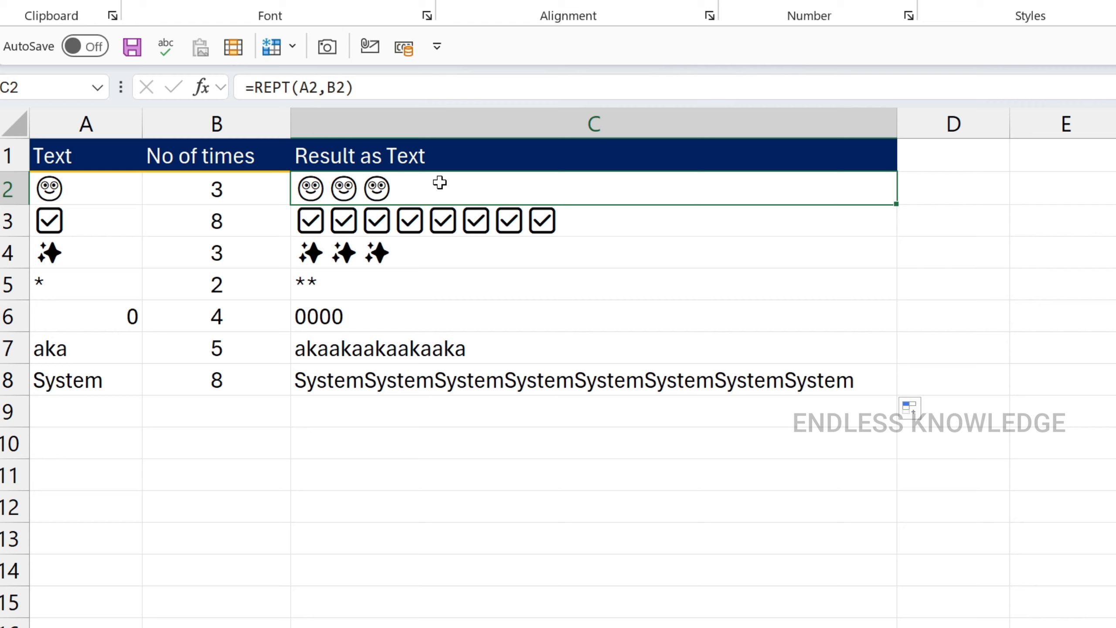
{"action": "left_click", "coordinate": [94, 323]}
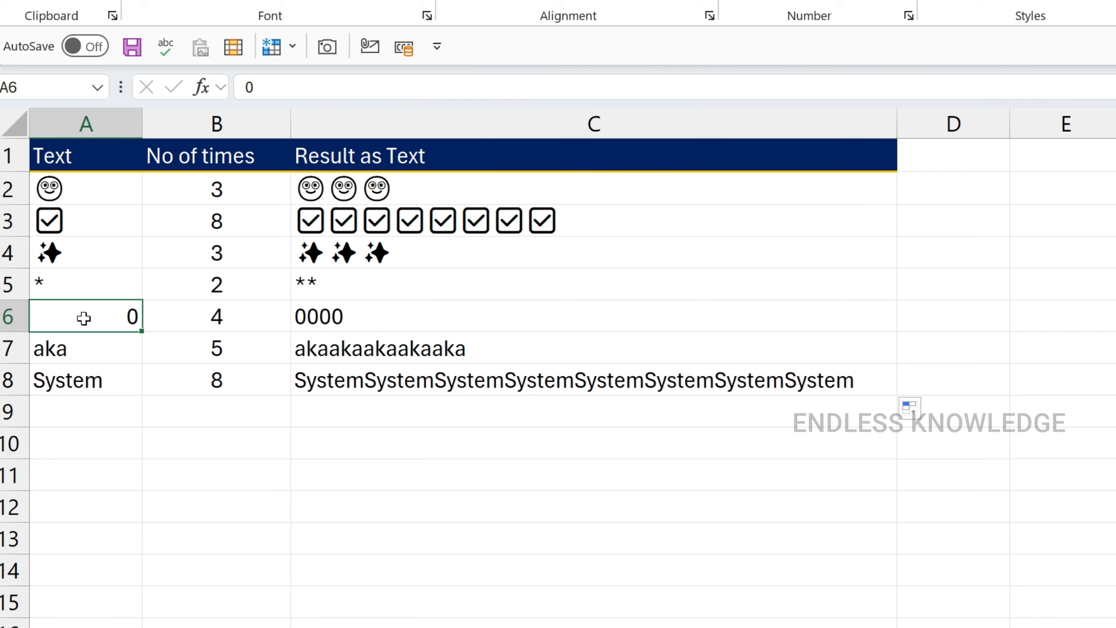
{"action": "left_click", "coordinate": [336, 319]}
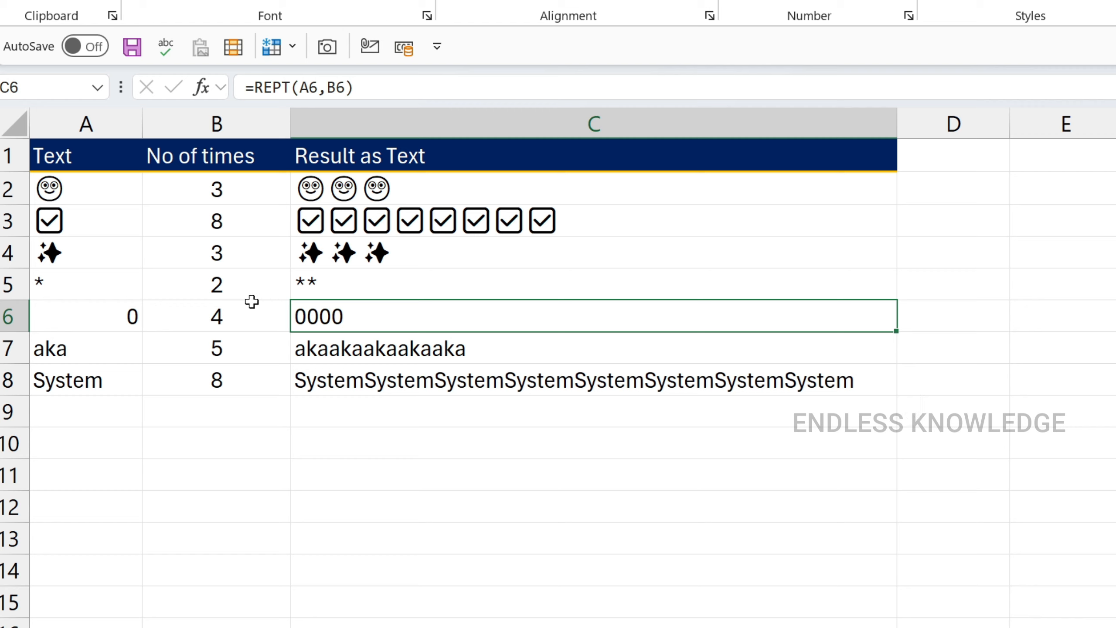
Step: Test a repeat count of 0 in B6, and set it back to 4
{"action": "left_click", "coordinate": [244, 310]}
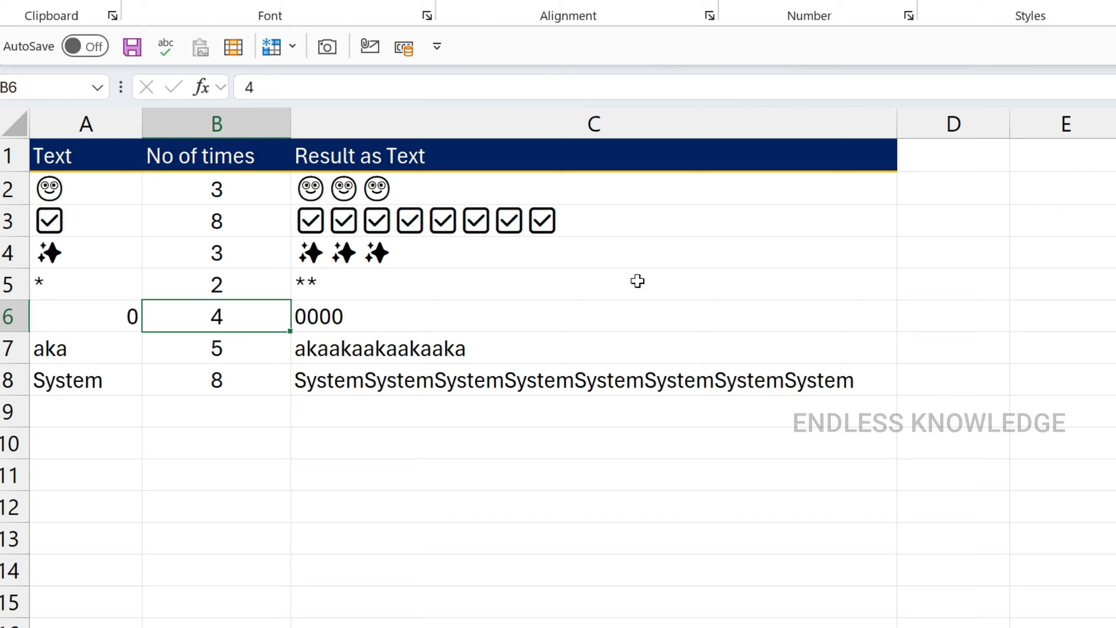
{"action": "type", "text": "0"}
{"action": "key", "text": "Return"}
{"action": "key", "text": "Up"}
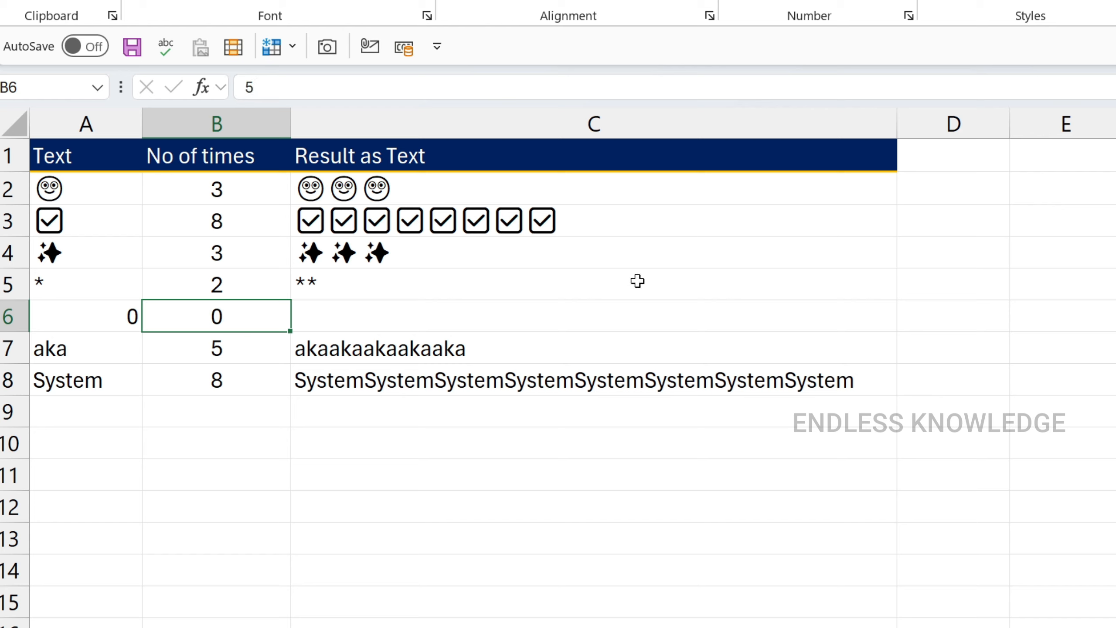
{"action": "type", "text": "4"}
{"action": "key", "text": "Return"}
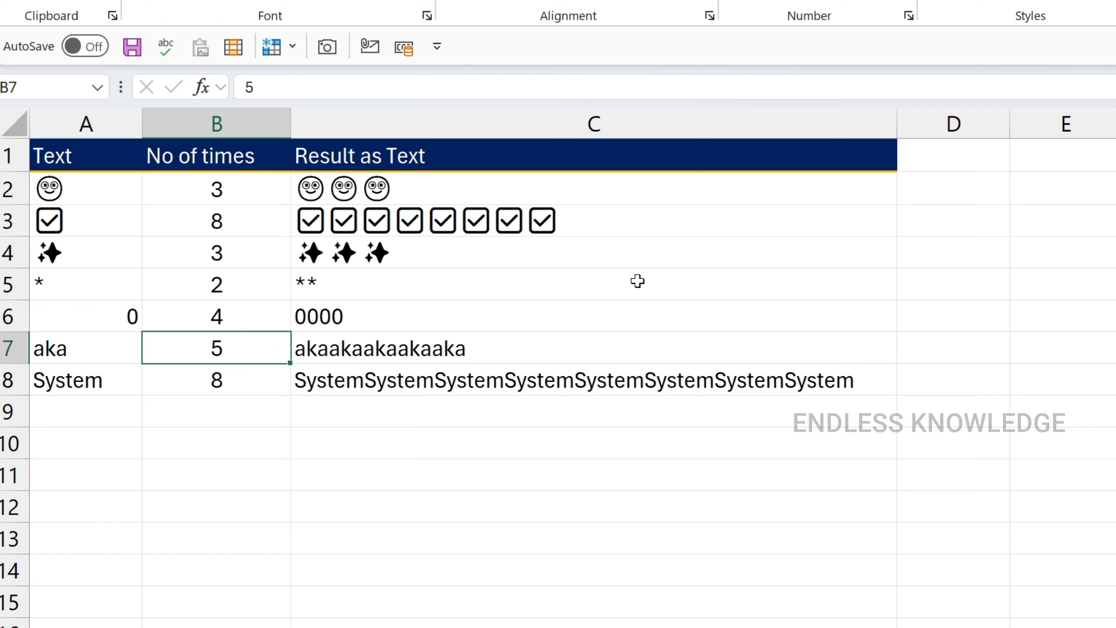
Step: Try a negative repeat count of -1 in B6, and undo the entry
{"action": "key", "text": "Up"}
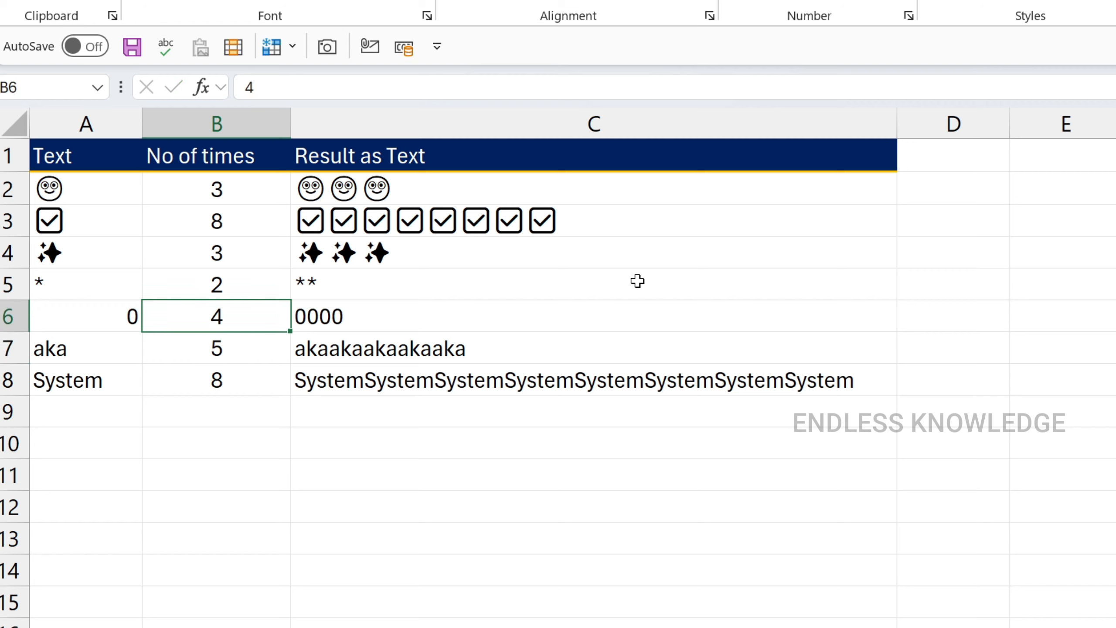
{"action": "type", "text": "-1"}
{"action": "key", "text": "Return"}
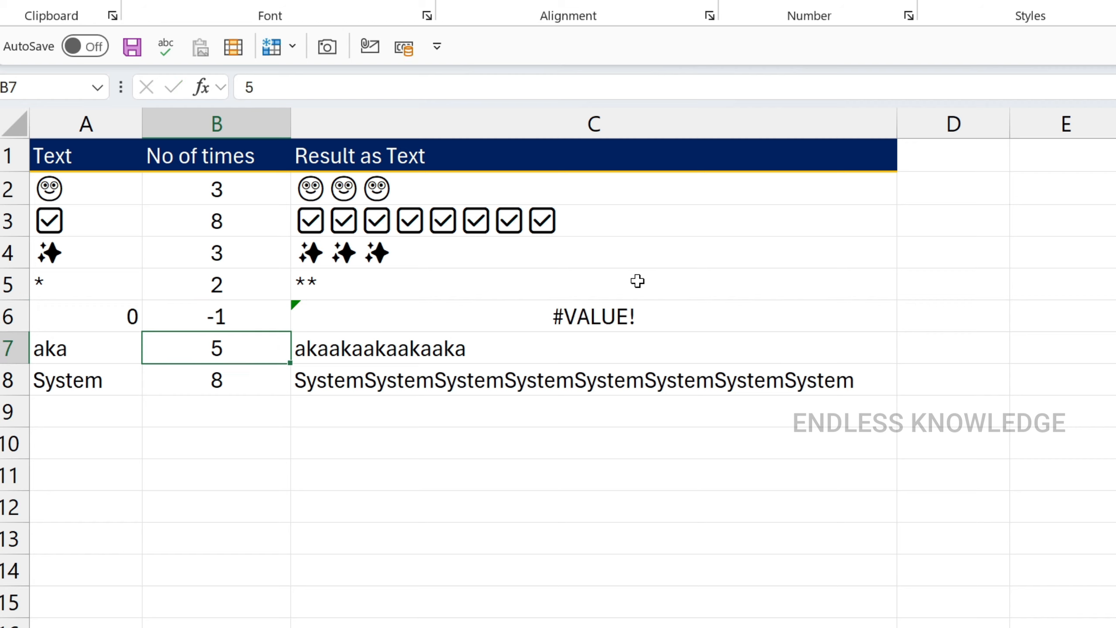
{"action": "key", "text": "Up"}
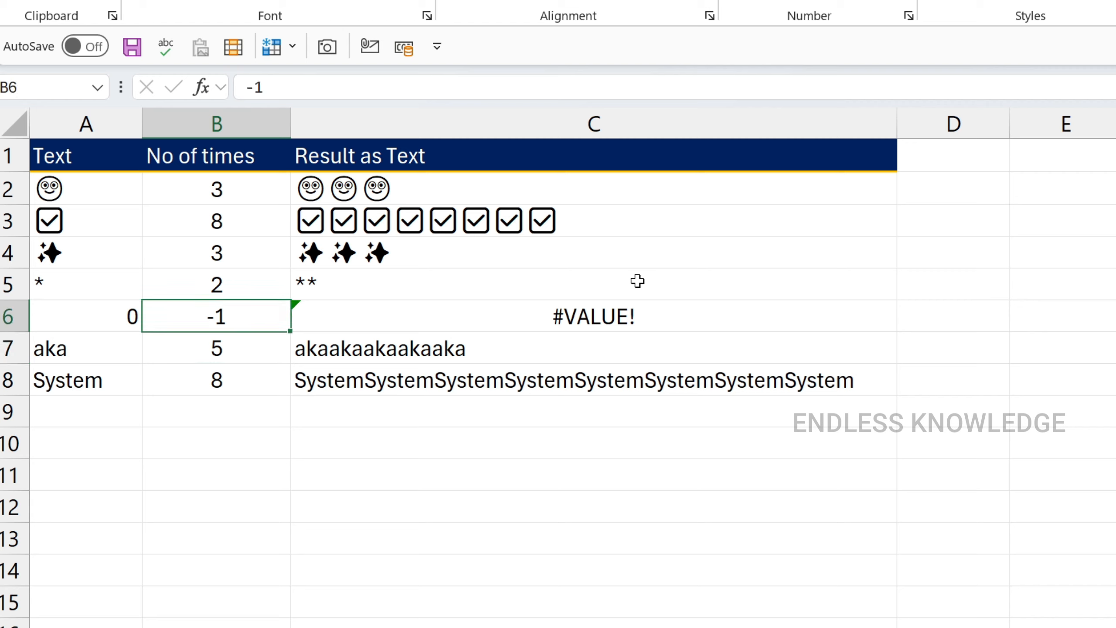
{"action": "key", "text": "ctrl+z"}
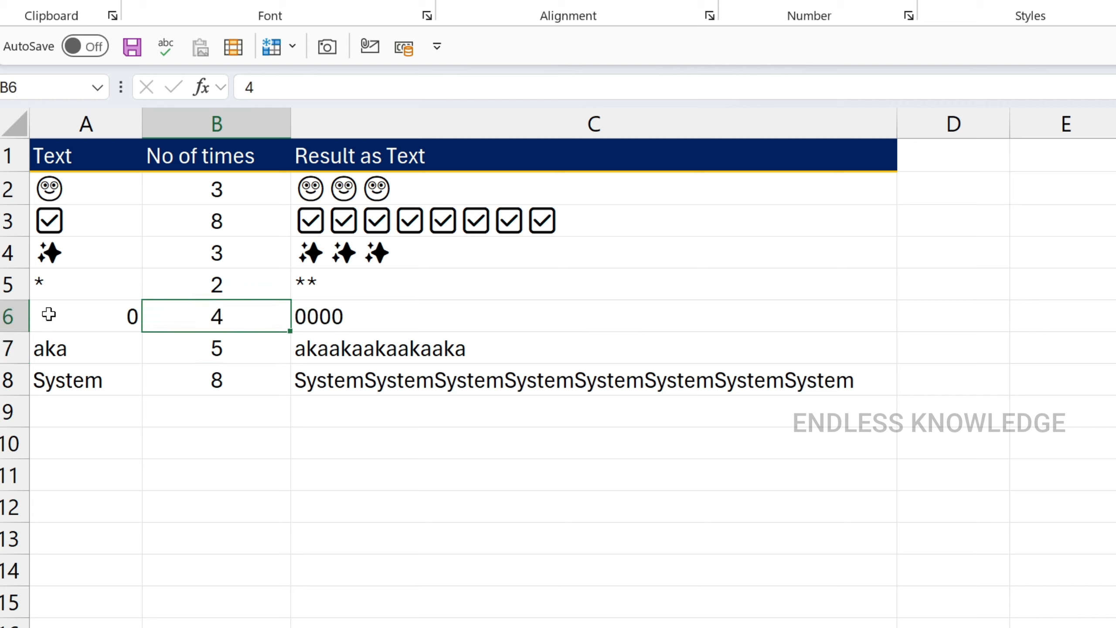
Step: Try the letter a as the repeat count in B6, and restore the count to 4
{"action": "type", "text": "a"}
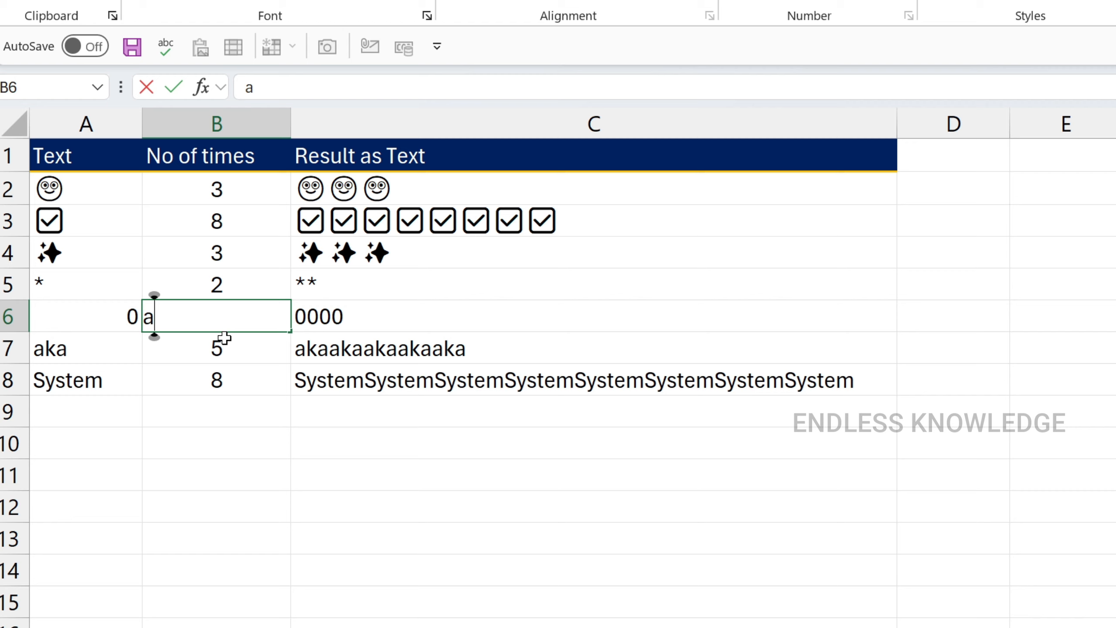
{"action": "key", "text": "Return"}
{"action": "left_click", "coordinate": [238, 325]}
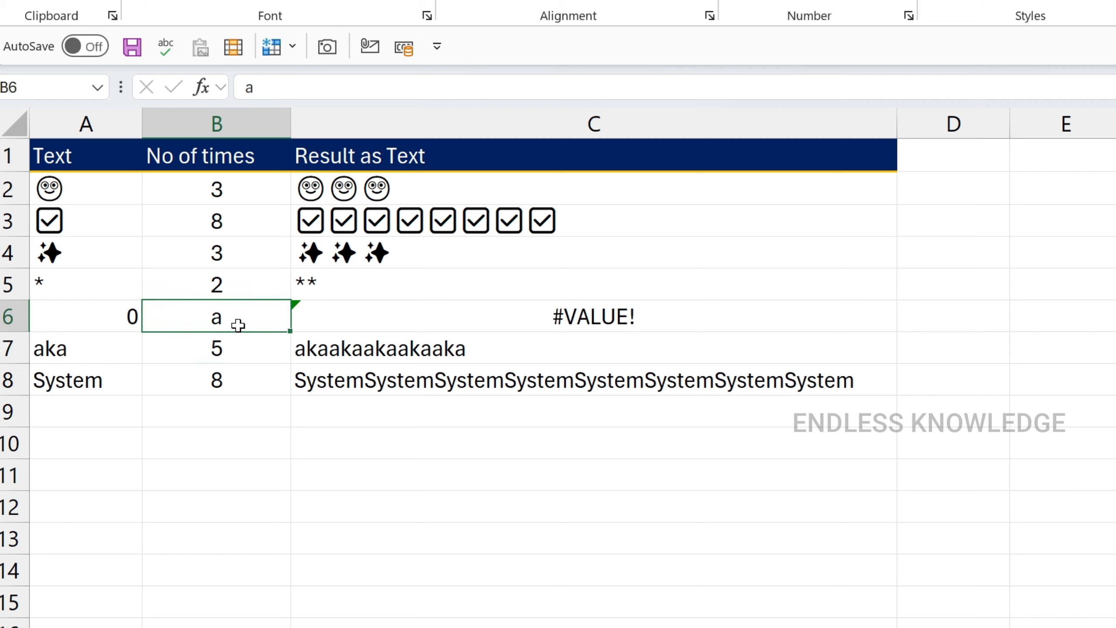
{"action": "type", "text": "4"}
{"action": "key", "text": "ctrl+Return"}
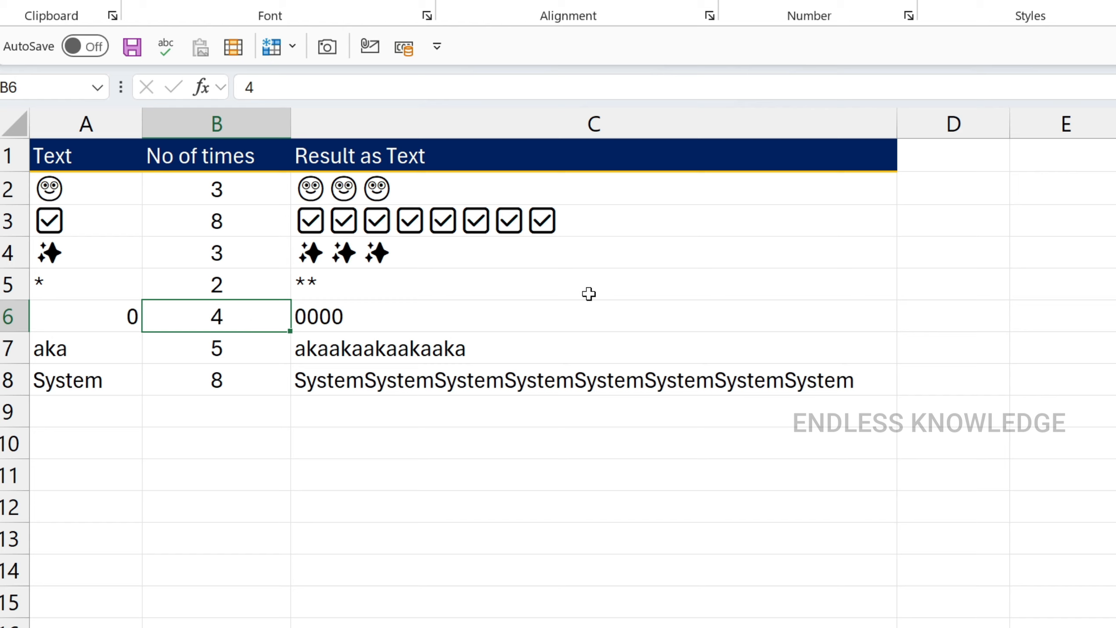
{"action": "left_click", "coordinate": [585, 306]}
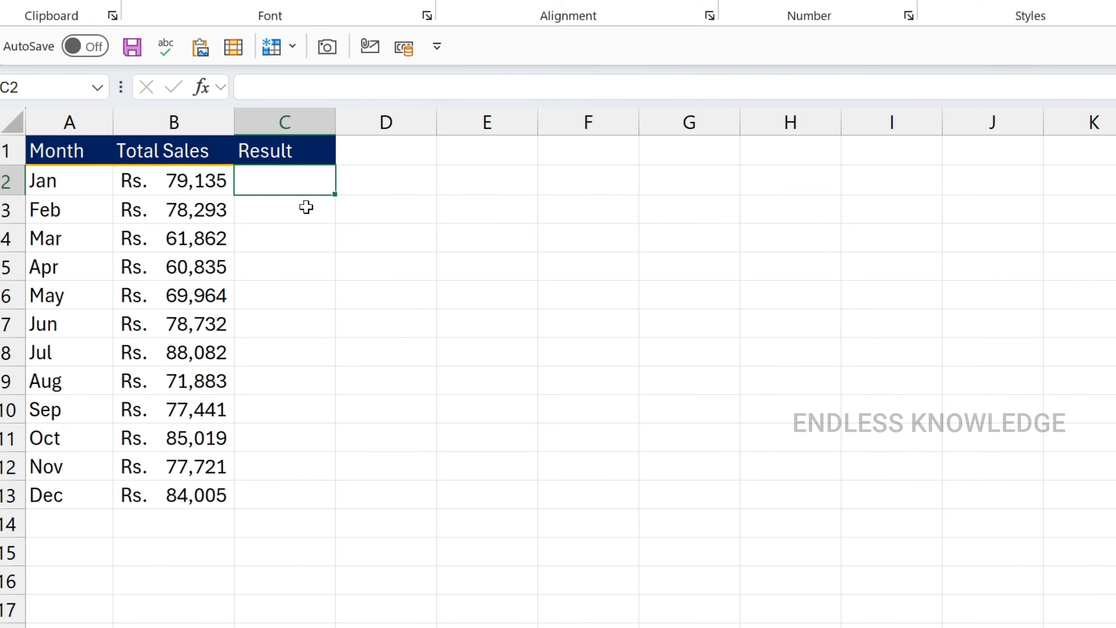
Step: Inspect the RANDBETWEEN formula behind January's total sales and recalculate the random sales figures
{"action": "left_click", "coordinate": [89, 190]}
{"action": "left_click", "coordinate": [175, 180]}
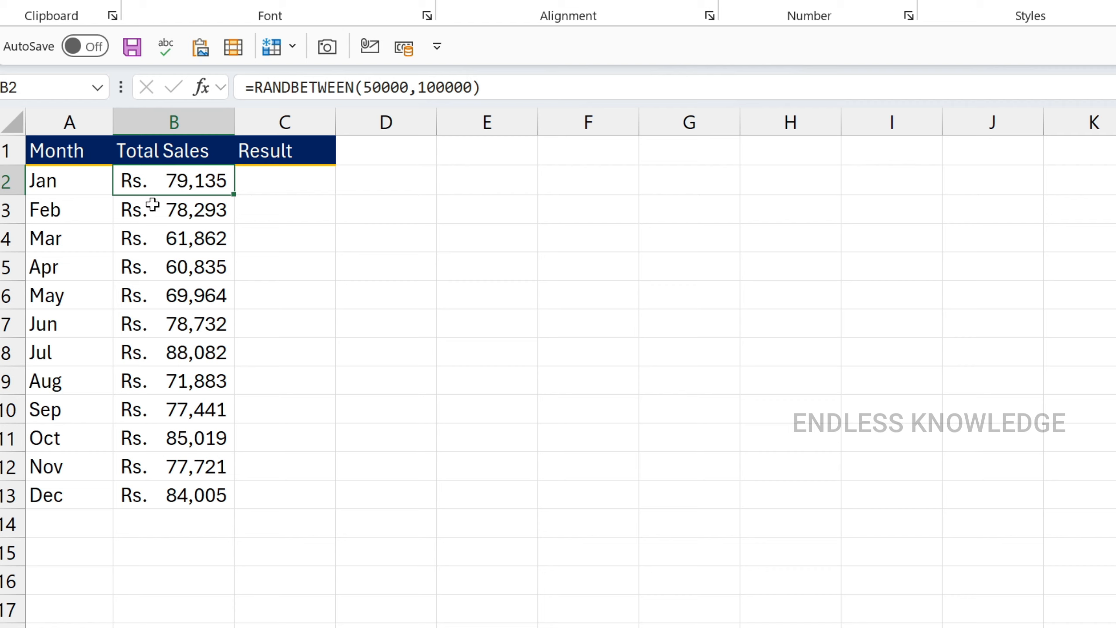
{"action": "double_click", "coordinate": [185, 188]}
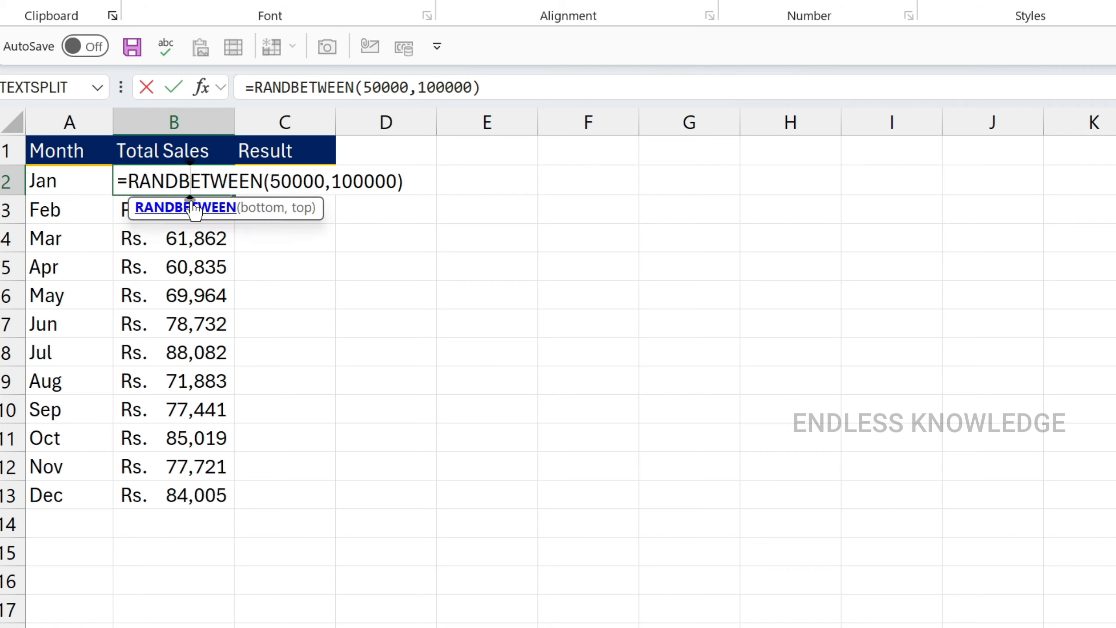
{"action": "key", "text": "Escape"}
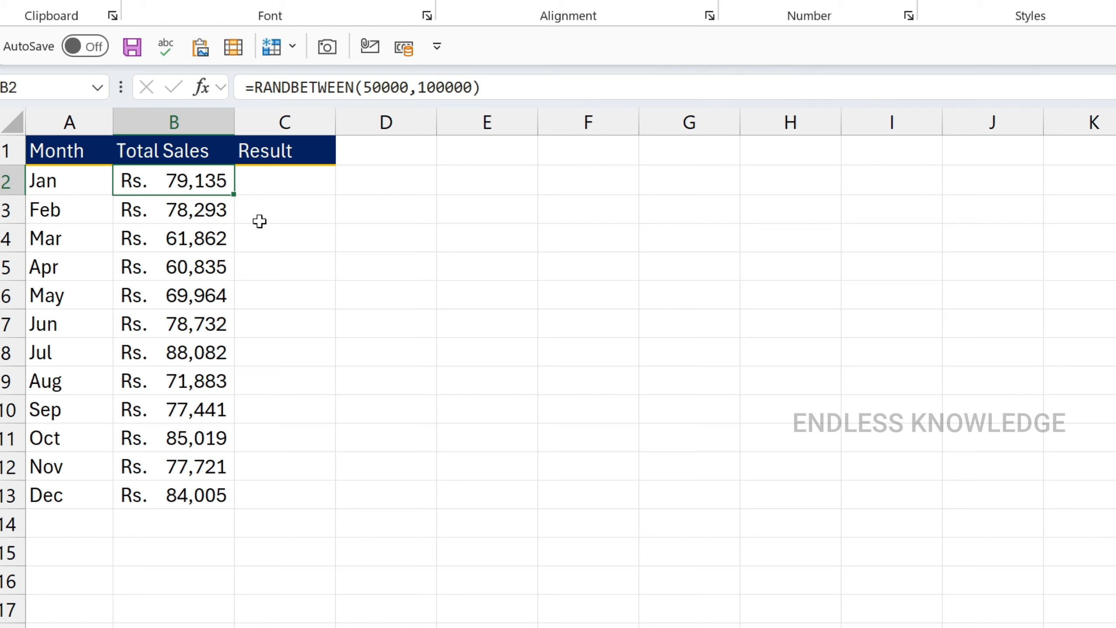
{"action": "key", "text": "F9"}
{"action": "key", "text": "F9"}
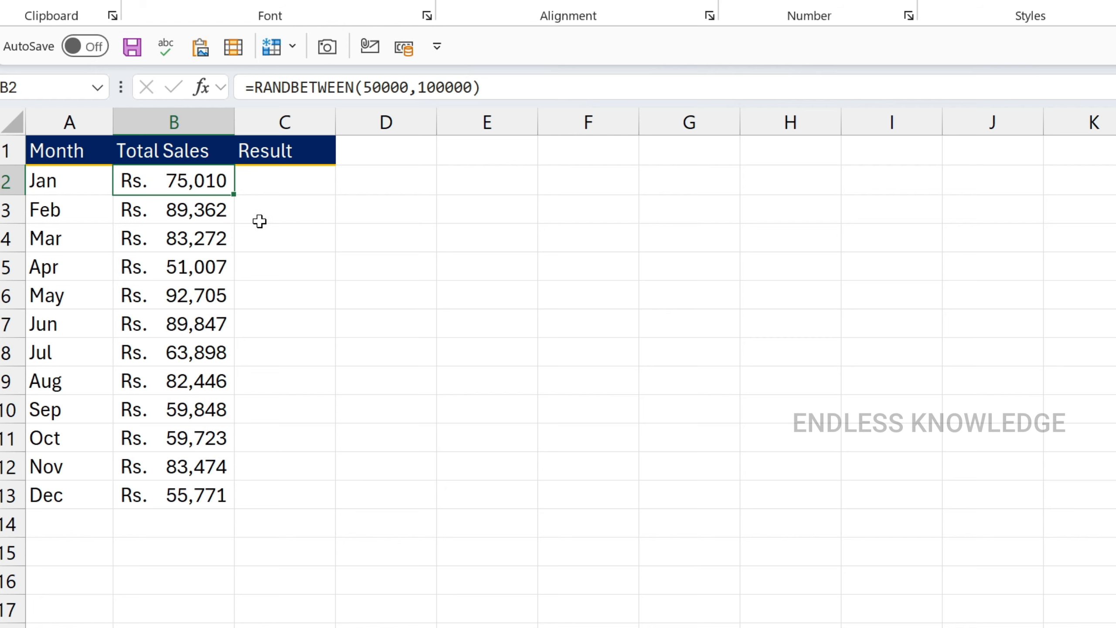
{"action": "left_click", "coordinate": [283, 188]}
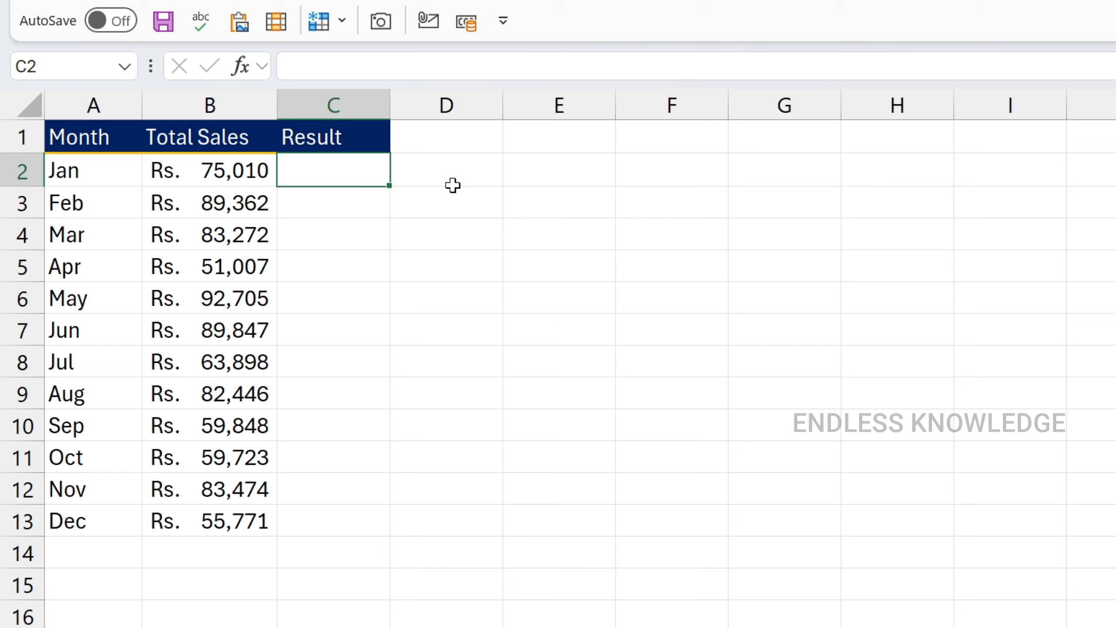
{"action": "left_click", "coordinate": [481, 180]}
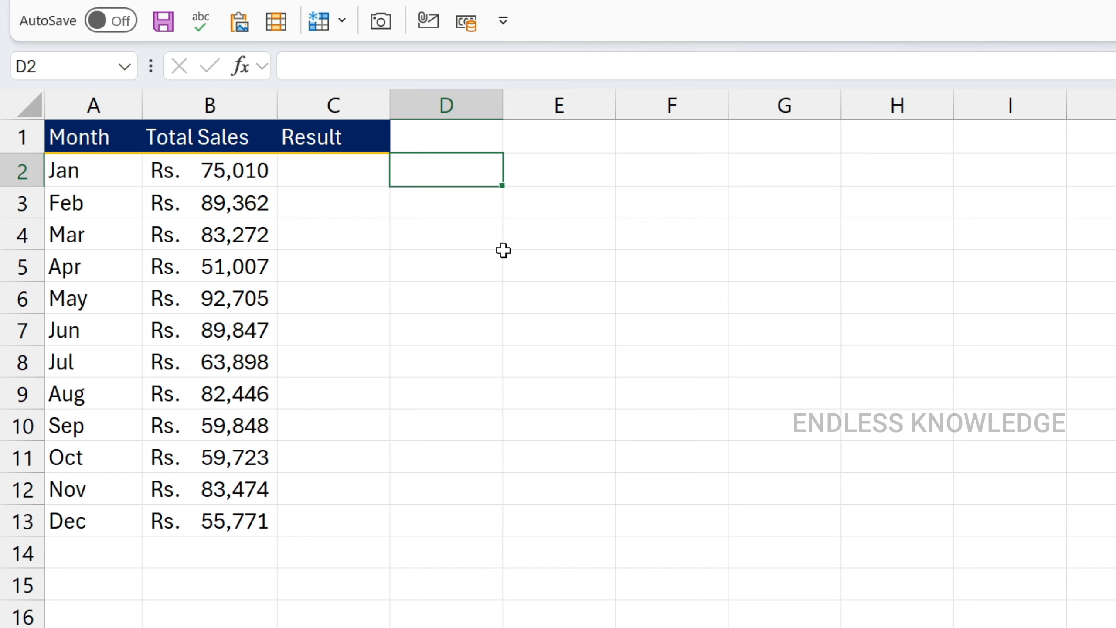
{"action": "type", "text": "="}
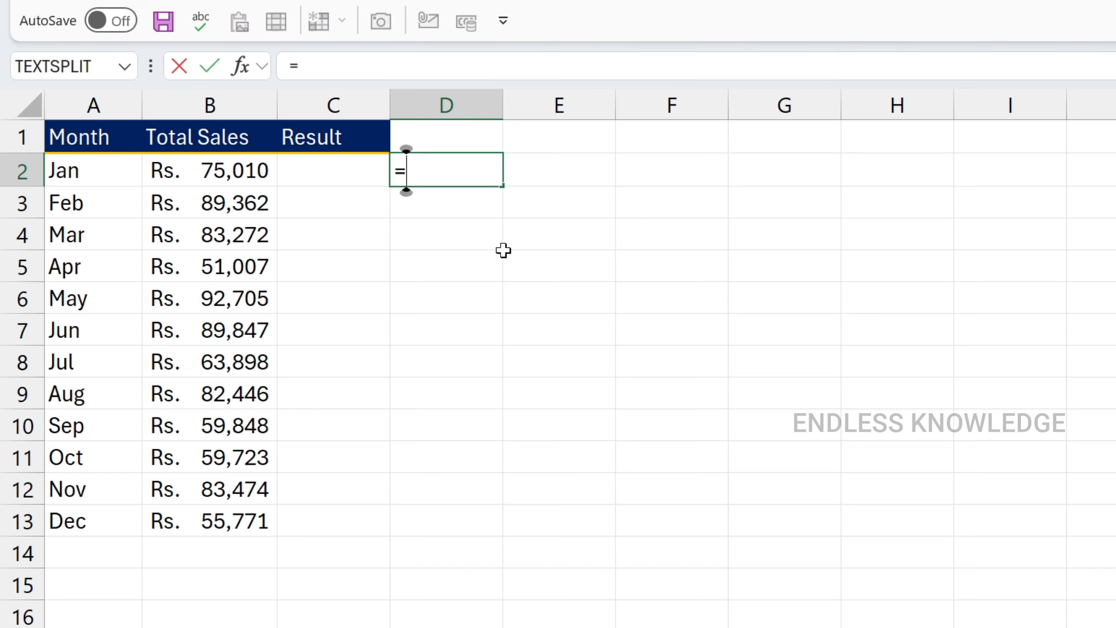
{"action": "type", "text": "if"}
{"action": "key", "text": "Tab"}
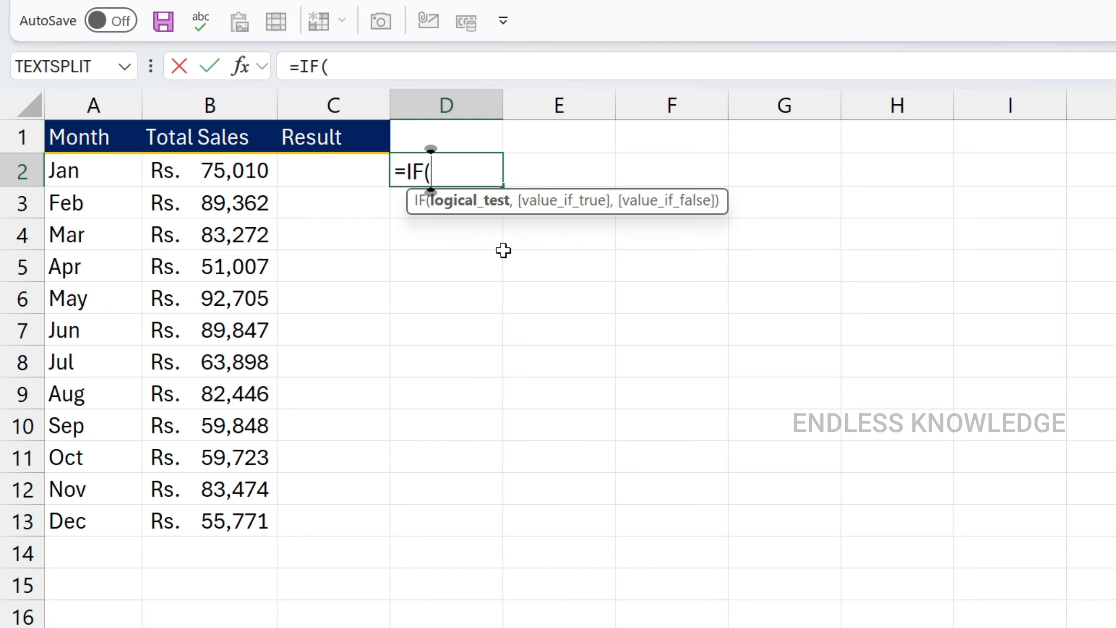
{"action": "key", "text": "Escape"}
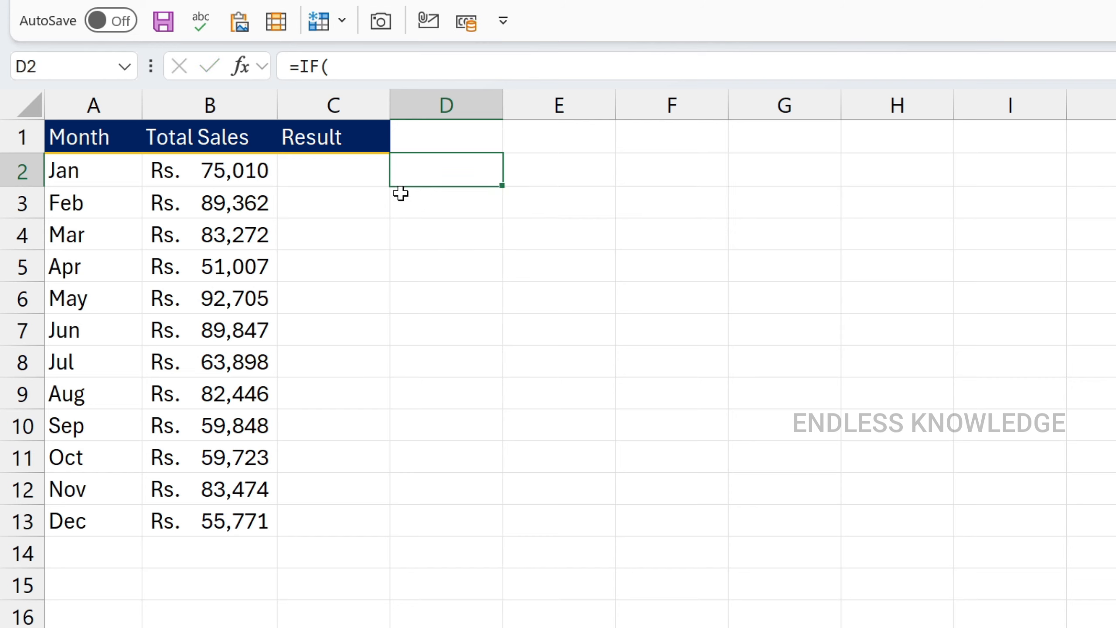
Step: Enter the formula =REPT("Low",B2<80000) in C2 to flag January sales under 80000
{"action": "left_click", "coordinate": [347, 174]}
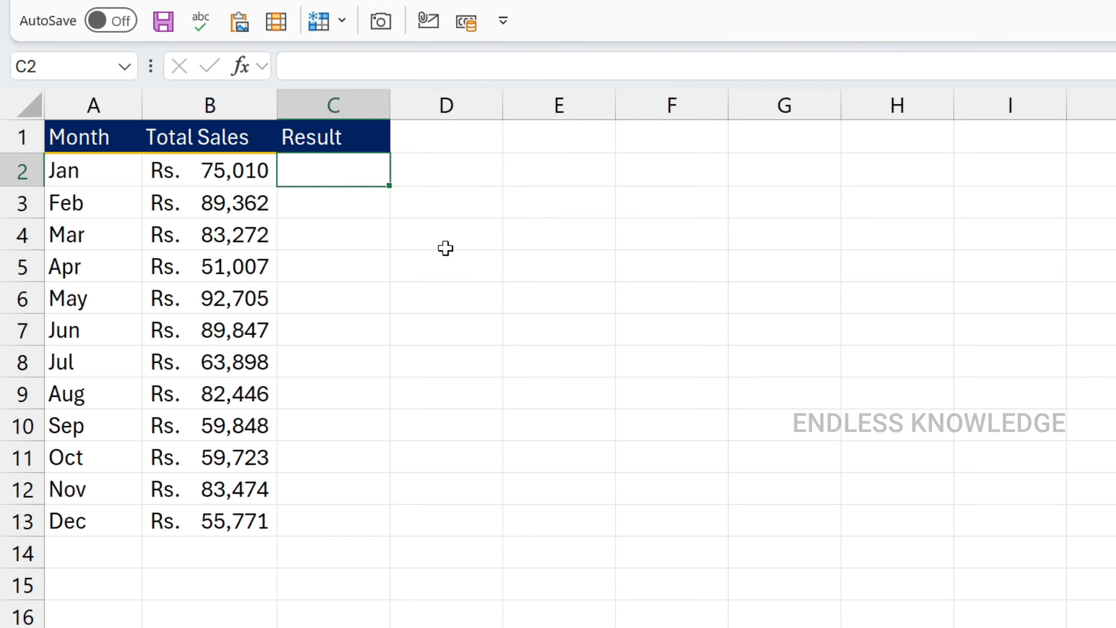
{"action": "type", "text": "=rep"}
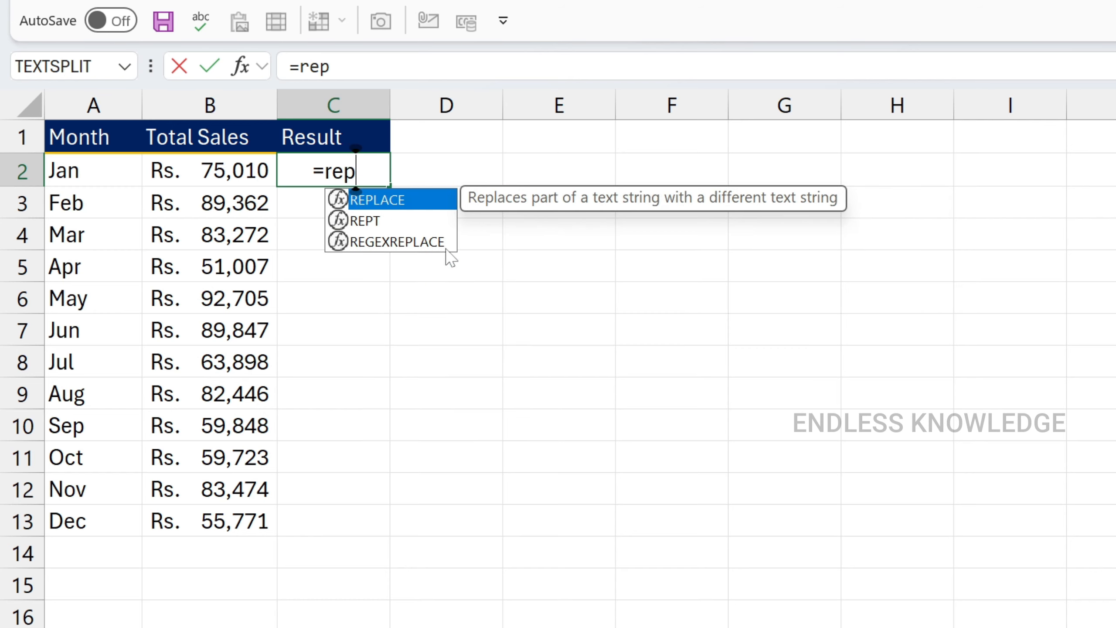
{"action": "key", "text": "Down"}
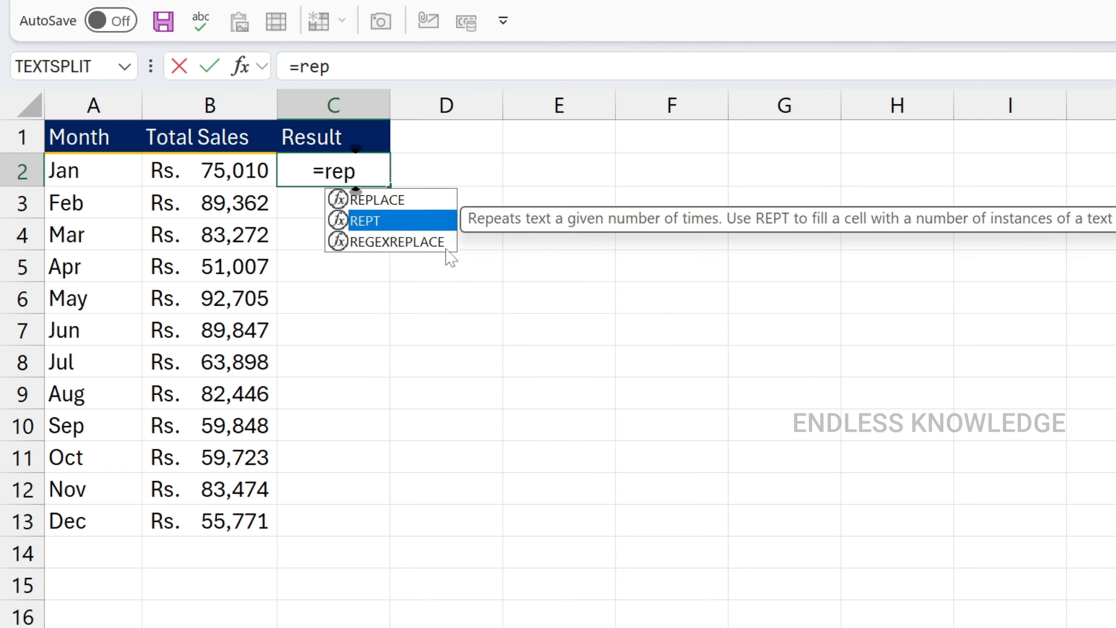
{"action": "key", "text": "Tab"}
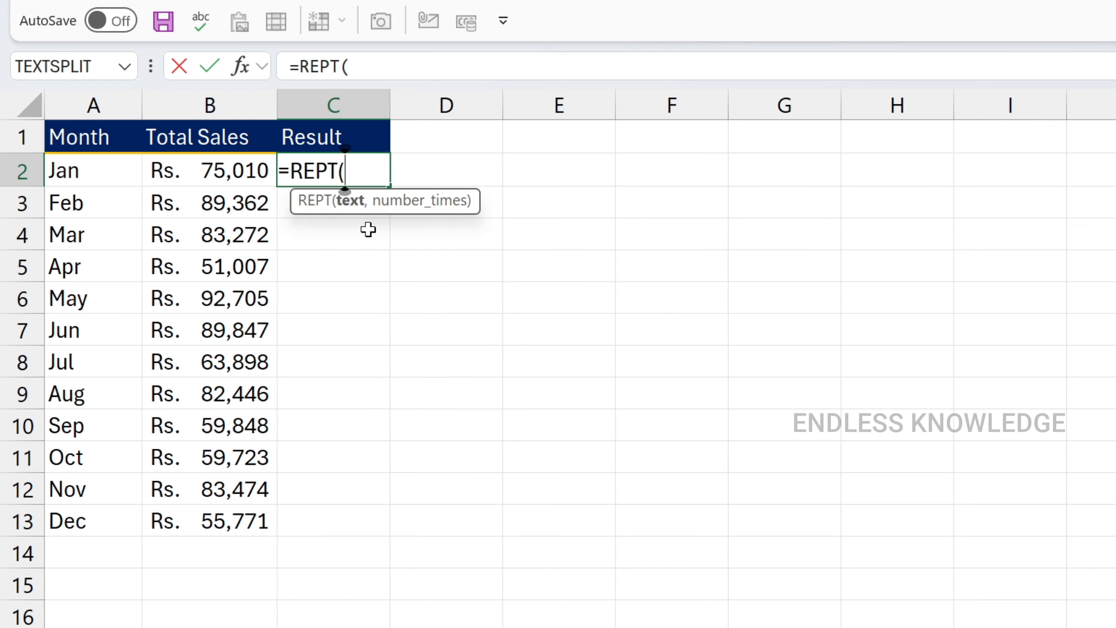
{"action": "type", "text": "\"Low\""}
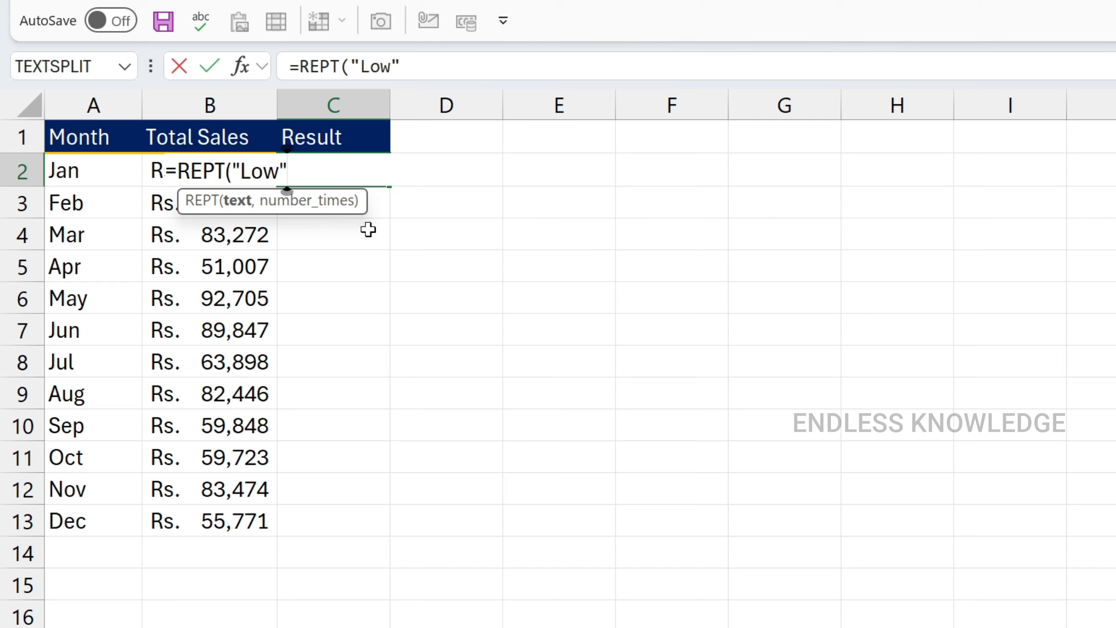
{"action": "type", "text": ","}
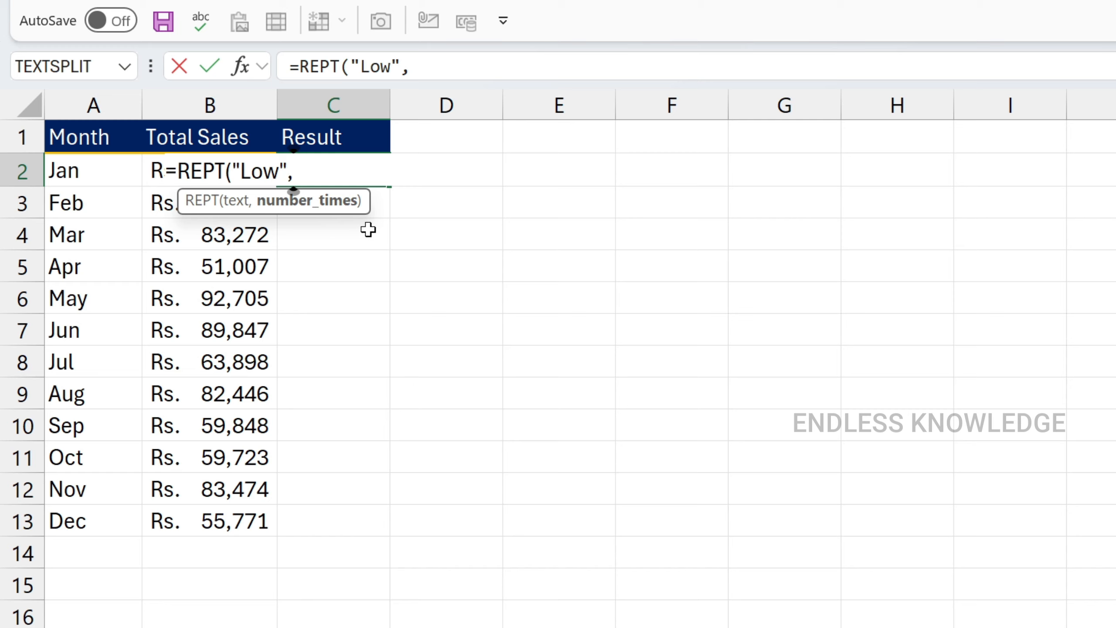
{"action": "type", "text": "b2"}
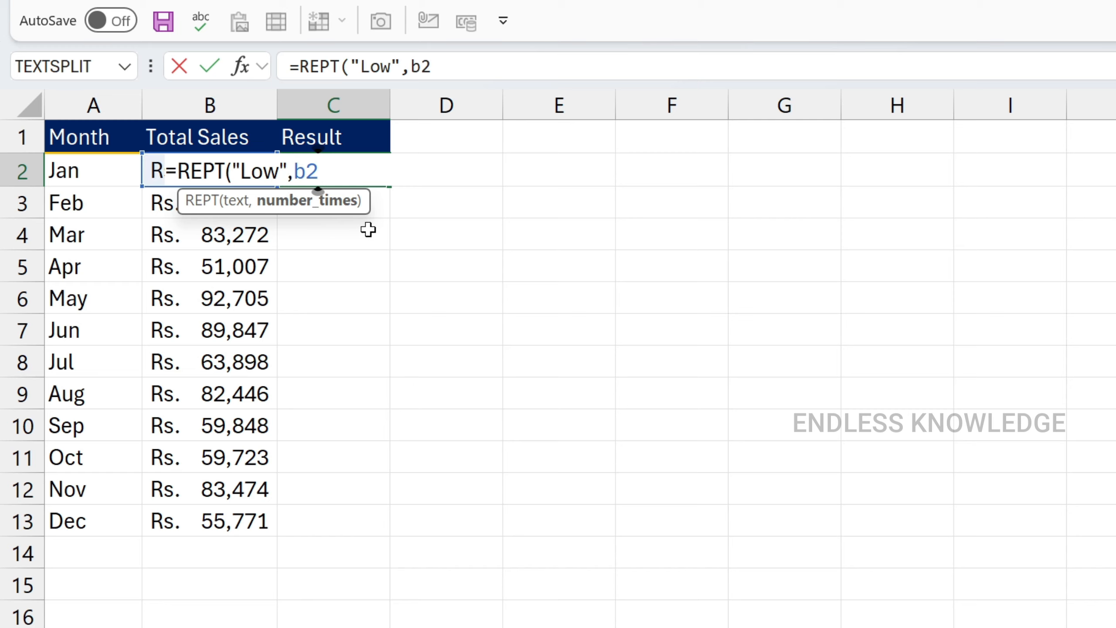
{"action": "type", "text": "<80000"}
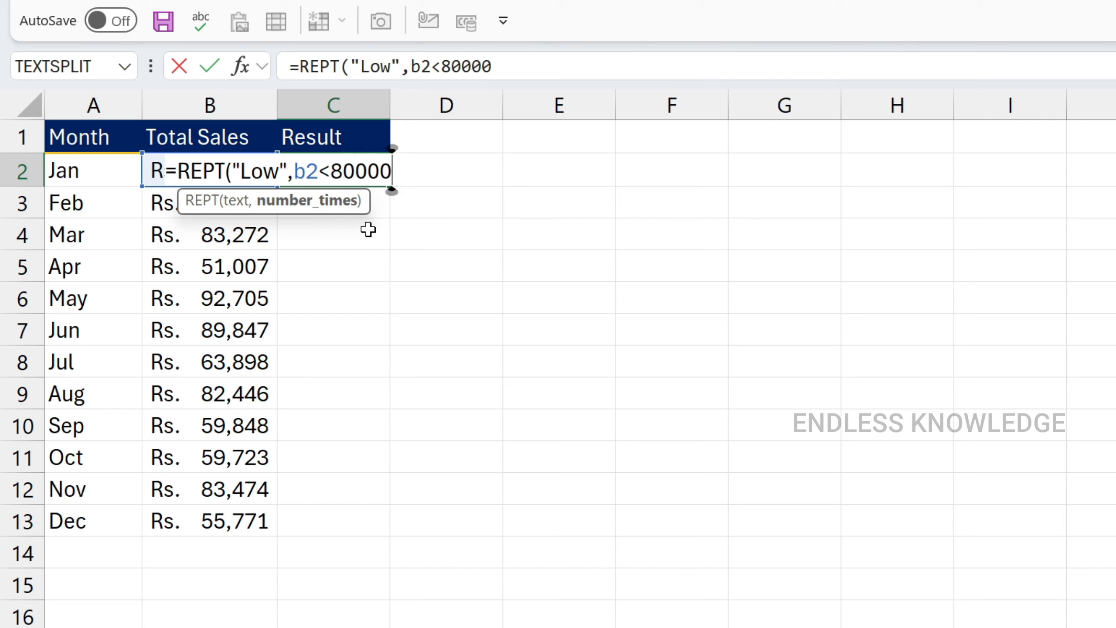
{"action": "type", "text": ")"}
{"action": "key", "text": "ctrl+Return"}
{"action": "key", "text": "Return"}
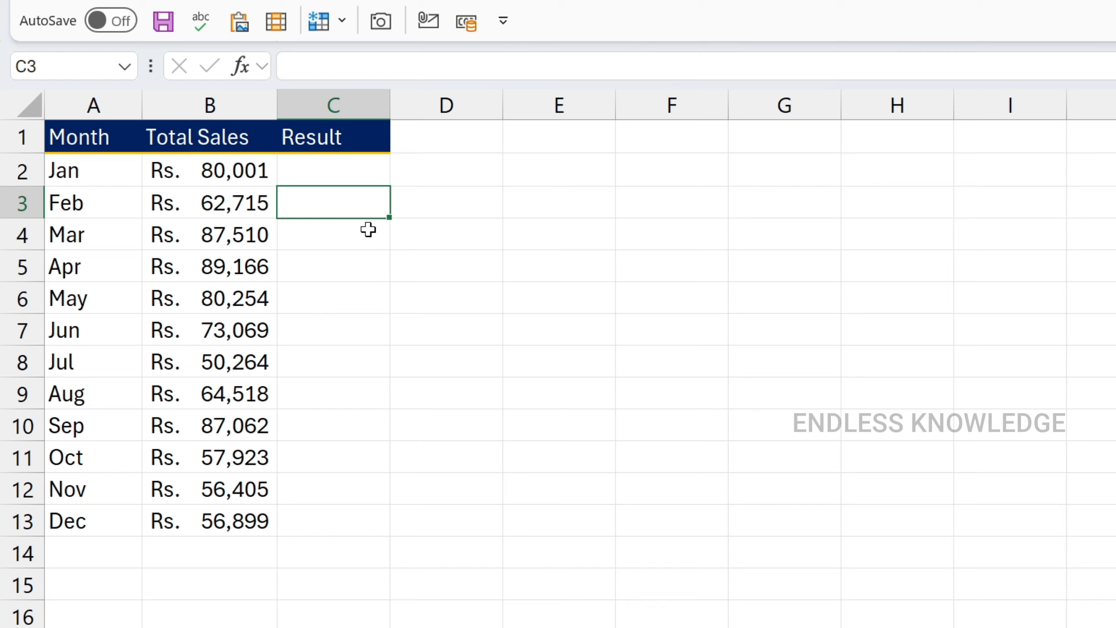
Step: Fill the Result formula from C2 down to the December row, C13
{"action": "left_click", "coordinate": [357, 167]}
{"action": "double_click", "coordinate": [389, 185]}
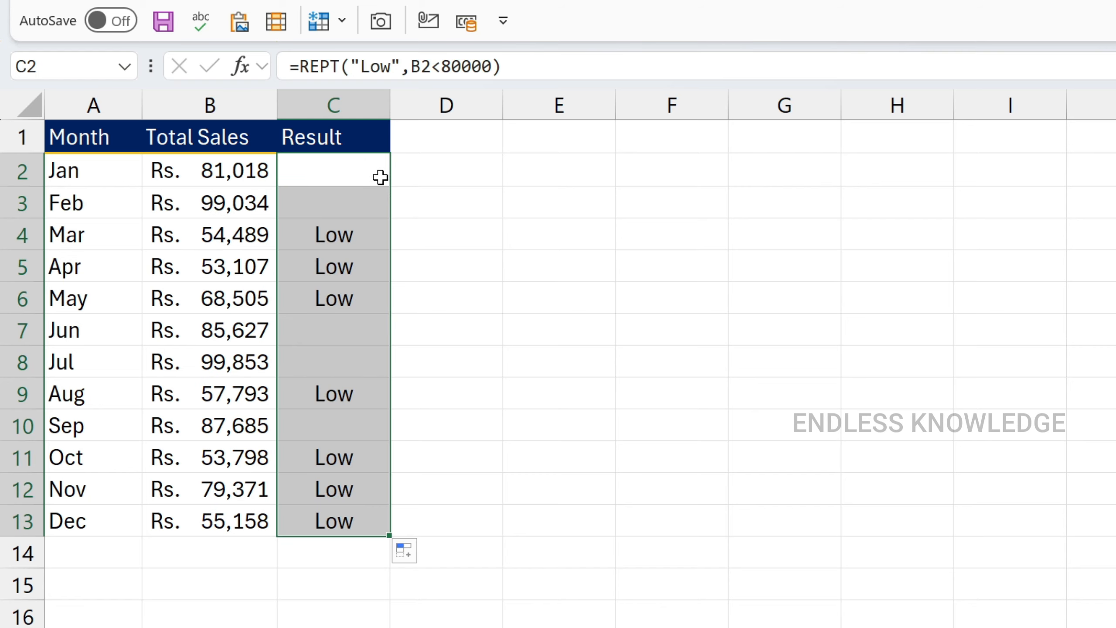
{"action": "left_click", "coordinate": [411, 172]}
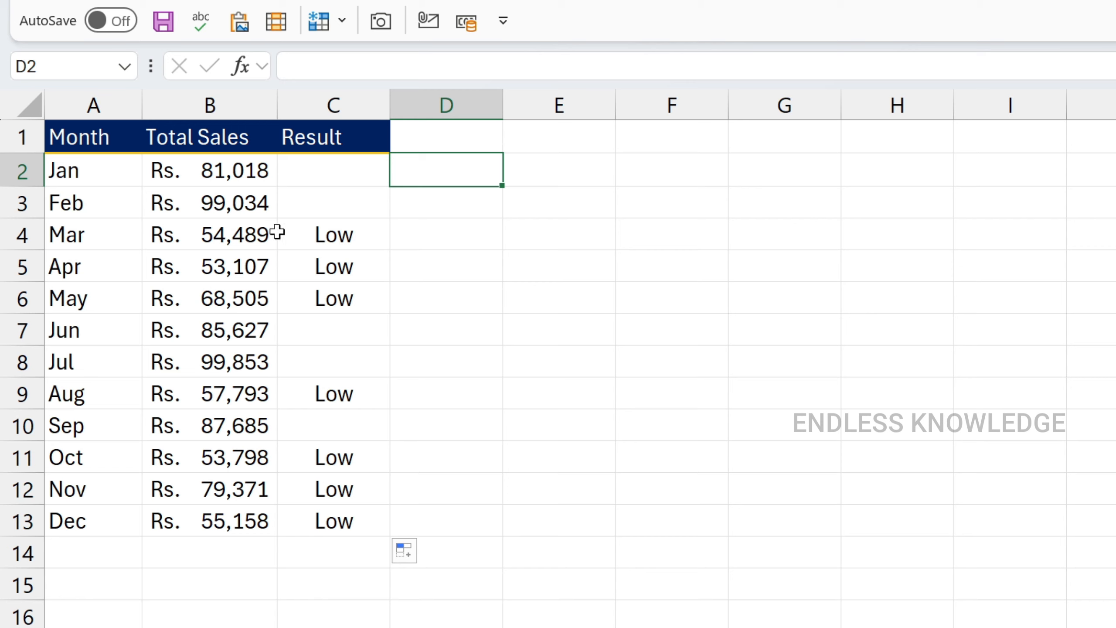
Step: Compare the May, August and October sales figures with their Low labels in the Result column
{"action": "left_click", "coordinate": [270, 299]}
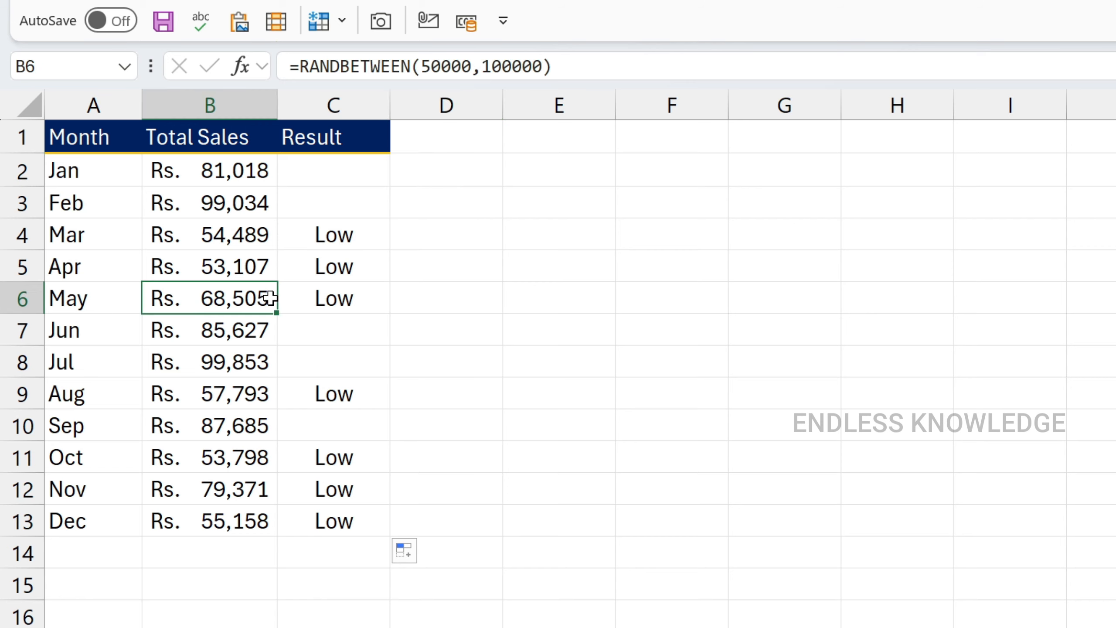
{"action": "left_click", "coordinate": [314, 299]}
{"action": "left_click", "coordinate": [263, 390]}
{"action": "left_click", "coordinate": [264, 457]}
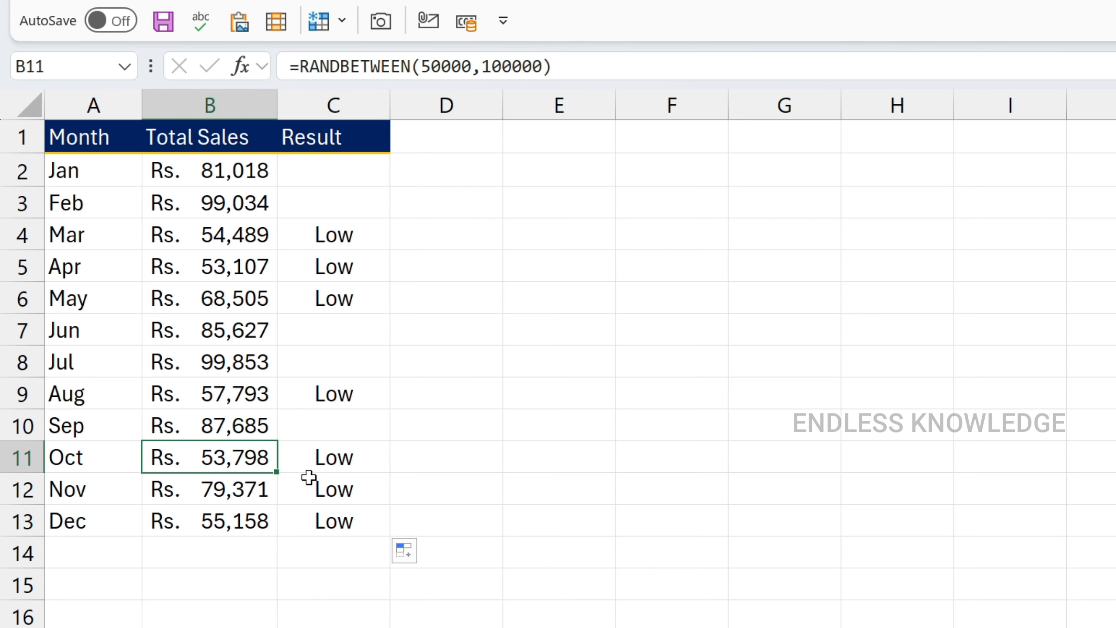
Step: Recalculate the random monthly sales several times to test that the Low labels follow the figures
{"action": "left_click", "coordinate": [459, 228]}
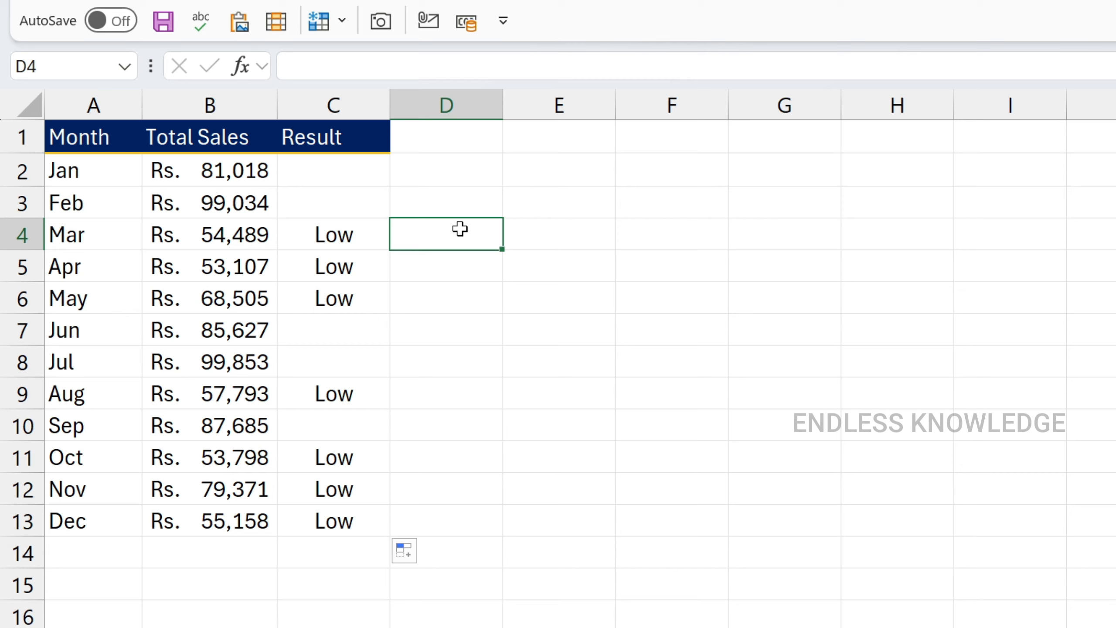
{"action": "key", "text": "F9"}
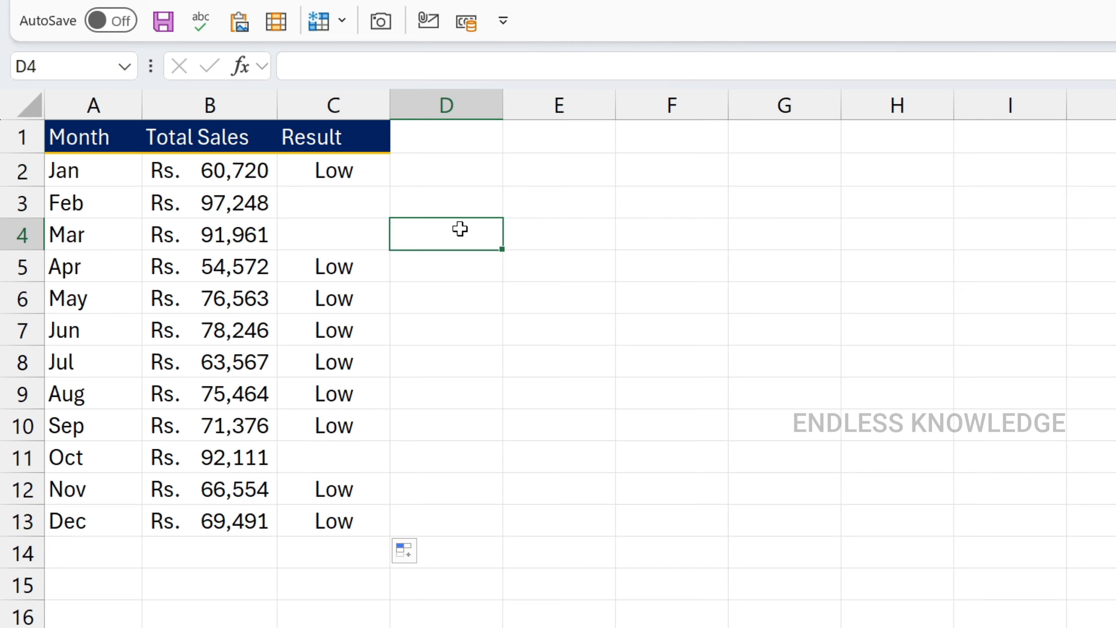
{"action": "key", "text": "F9"}
{"action": "key", "text": "F9"}
{"action": "key", "text": "F9"}
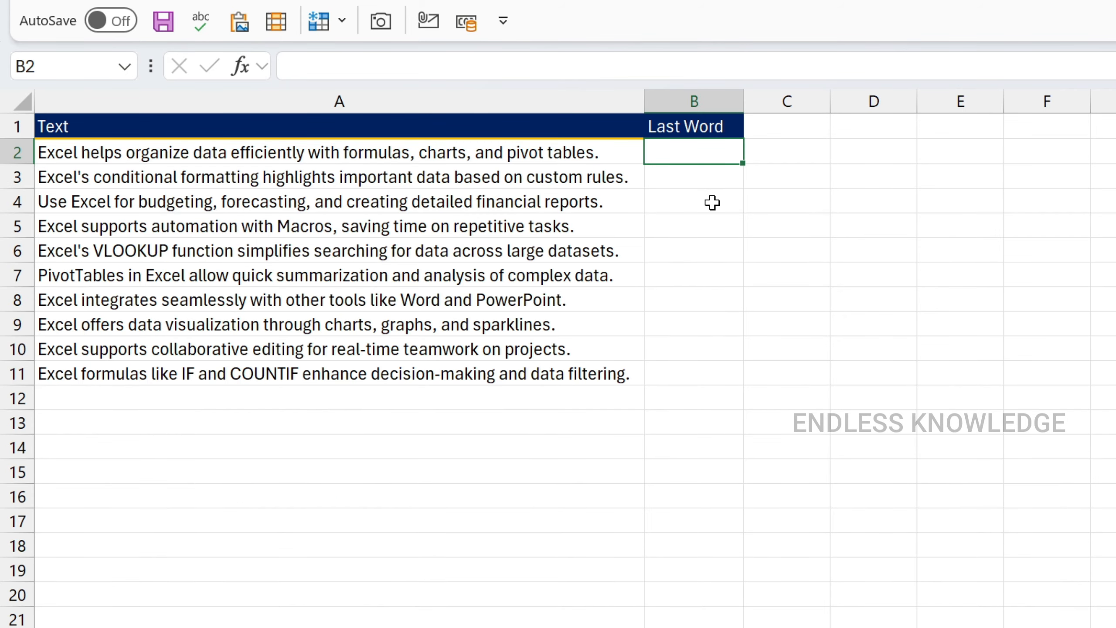
Step: Try the formula =RIGHT(A2,10) in B2 to extract the last word of the first sentence
{"action": "left_click_drag", "start_coordinate": [615, 154], "coordinate": [587, 401]}
{"action": "left_click", "coordinate": [613, 155]}
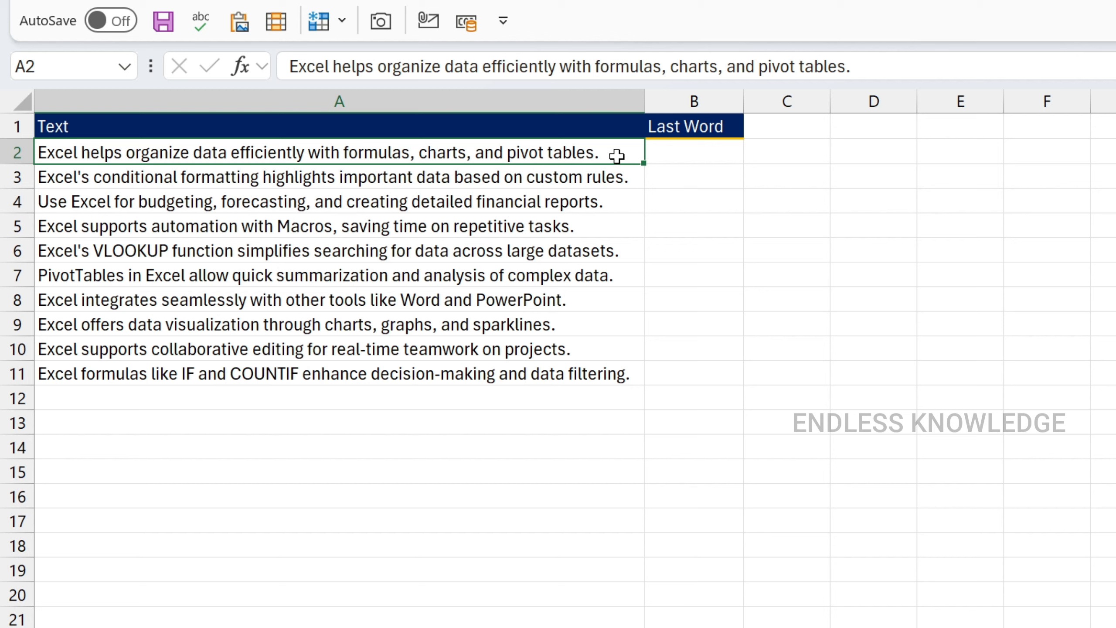
{"action": "left_click", "coordinate": [719, 148]}
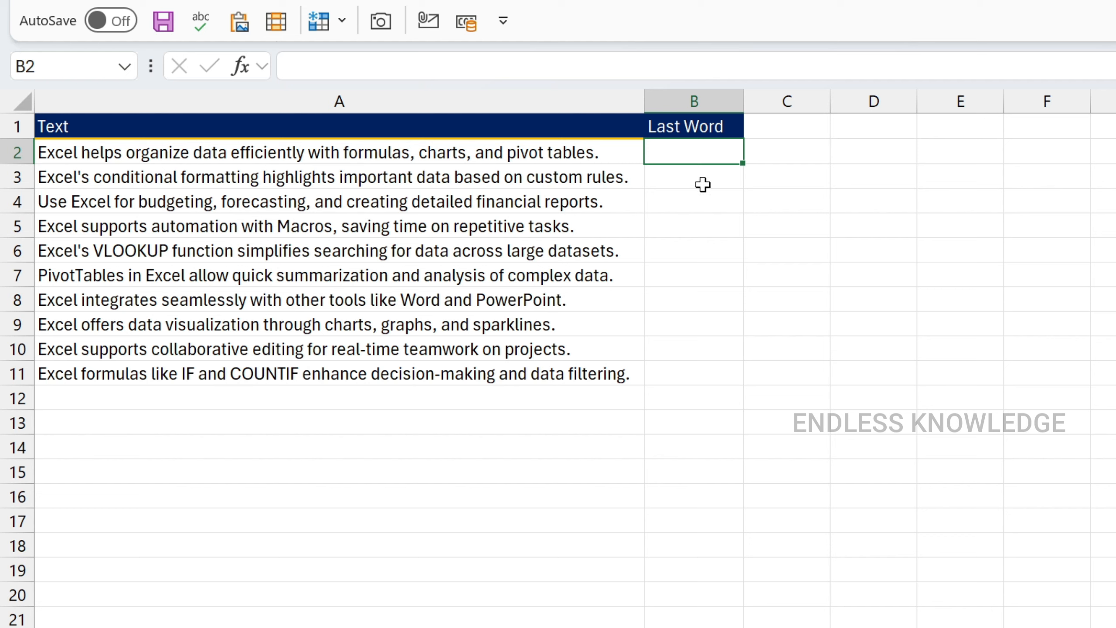
{"action": "type", "text": "="}
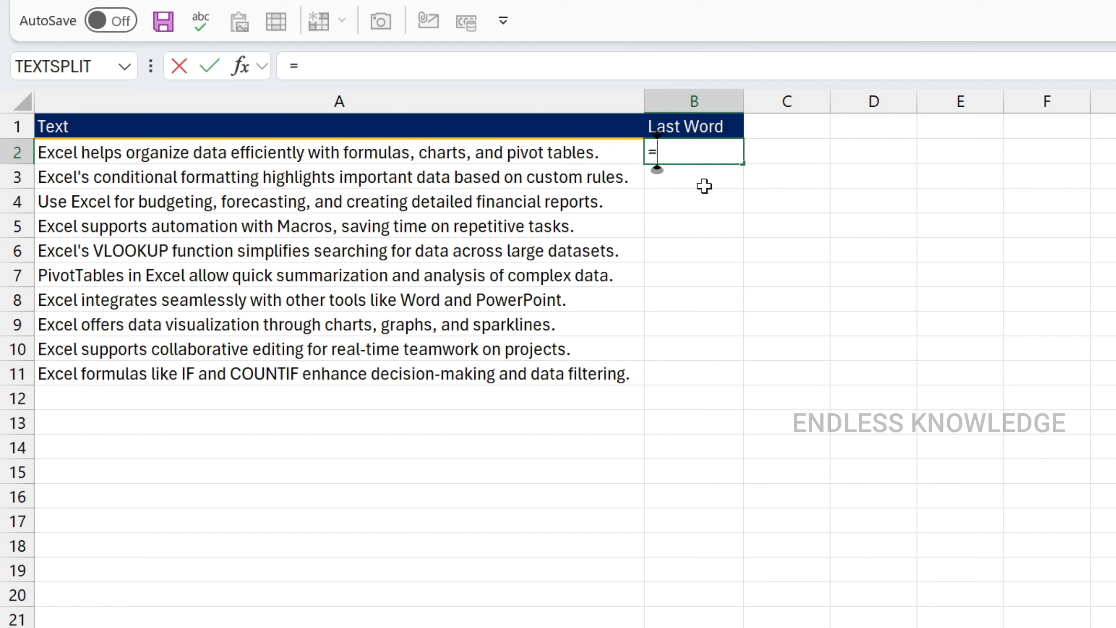
{"action": "type", "text": "right"}
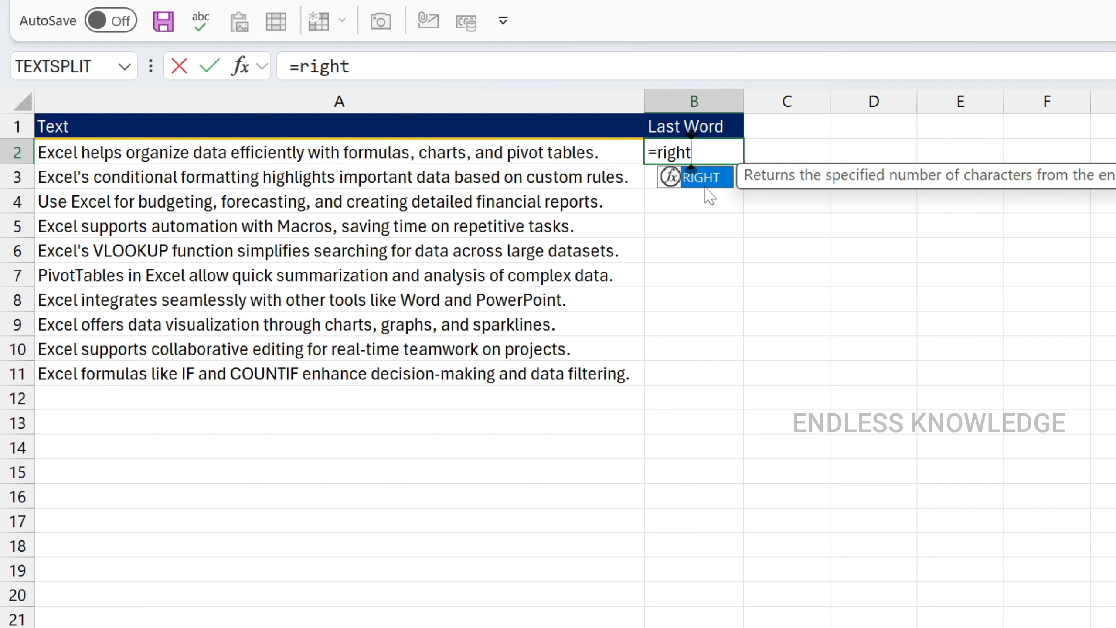
{"action": "key", "text": "Tab"}
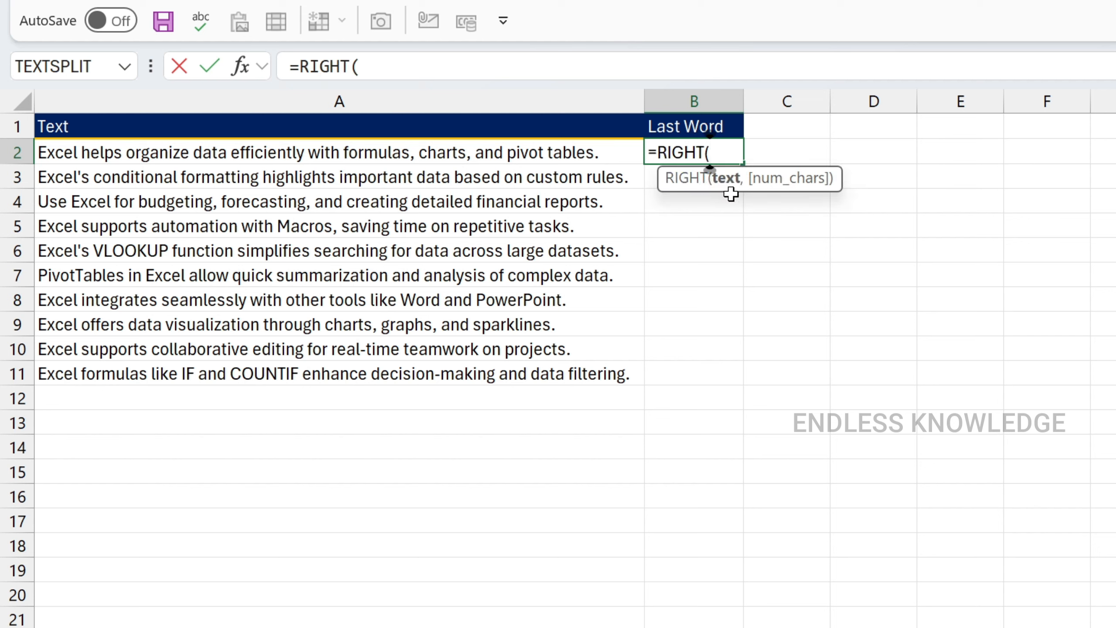
{"action": "left_click", "coordinate": [610, 146]}
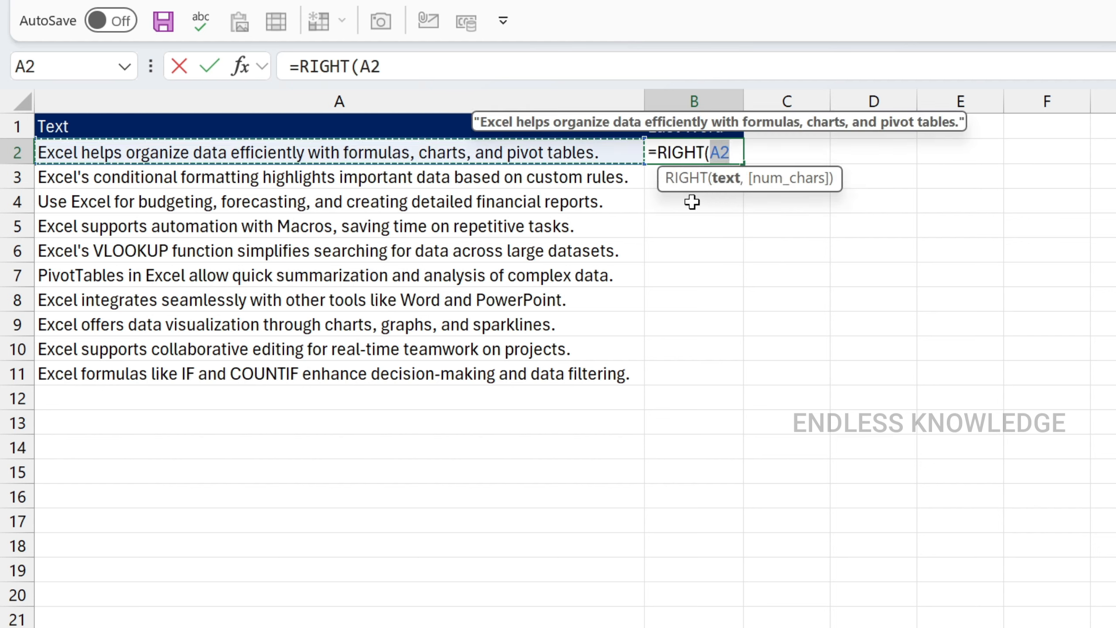
{"action": "type", "text": ","}
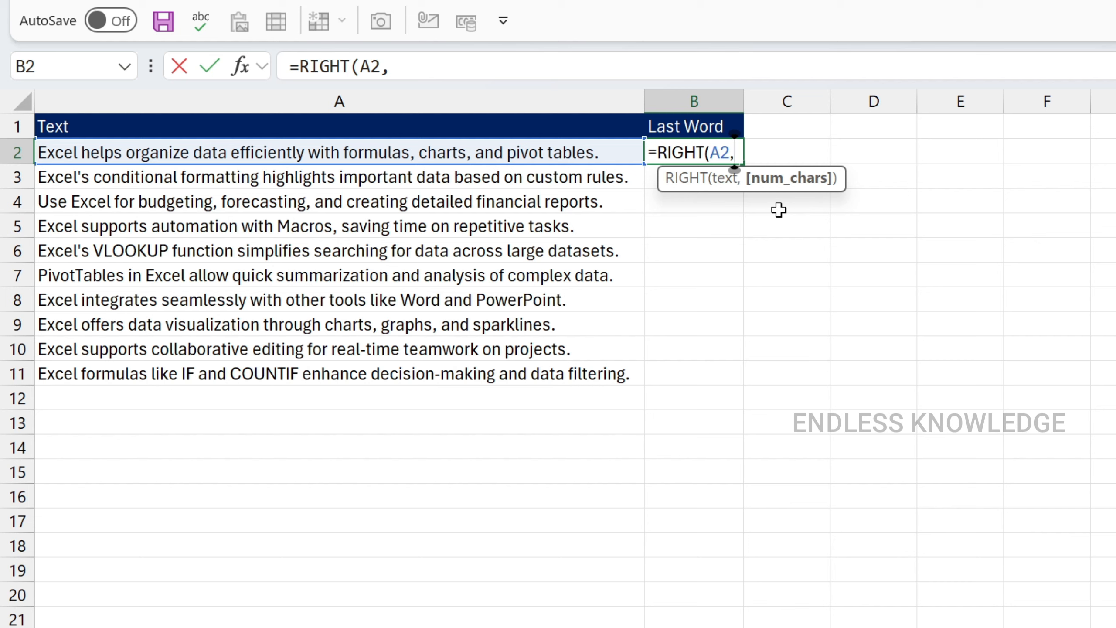
{"action": "type", "text": "10"}
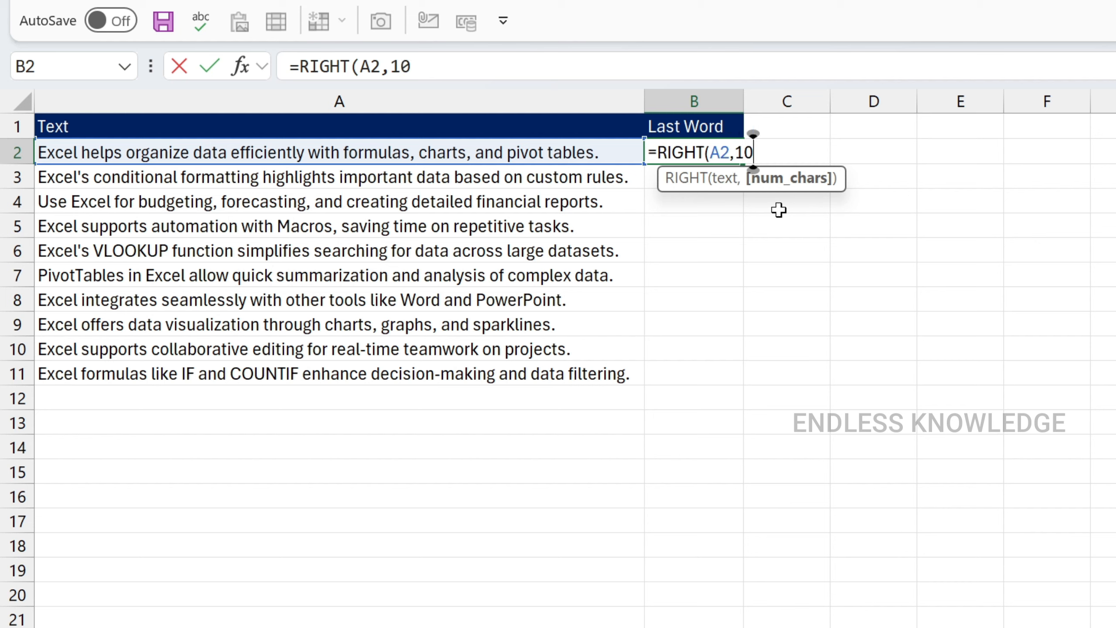
{"action": "type", "text": ")"}
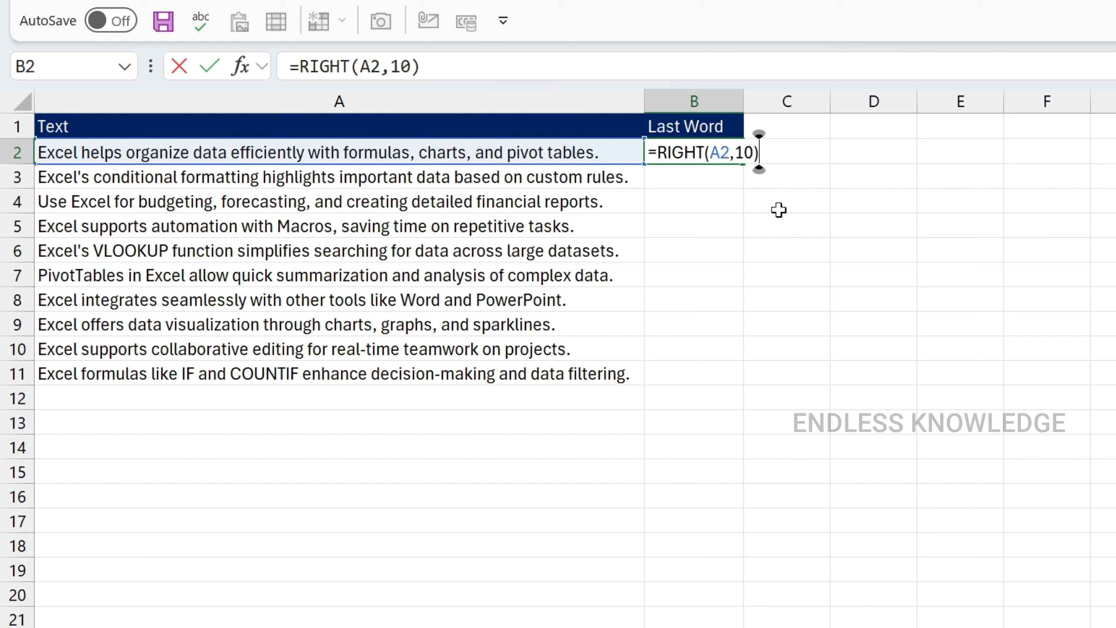
{"action": "key", "text": "Return"}
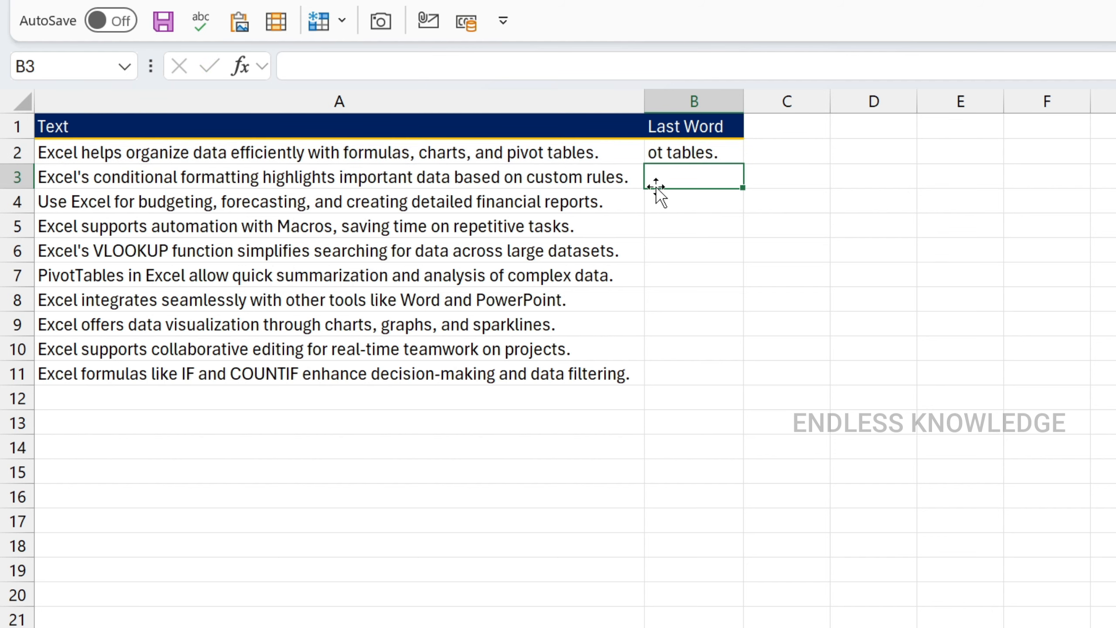
Step: Fill the RIGHT formula from B2 down to B11 and check the formula in the last row
{"action": "left_click", "coordinate": [676, 150]}
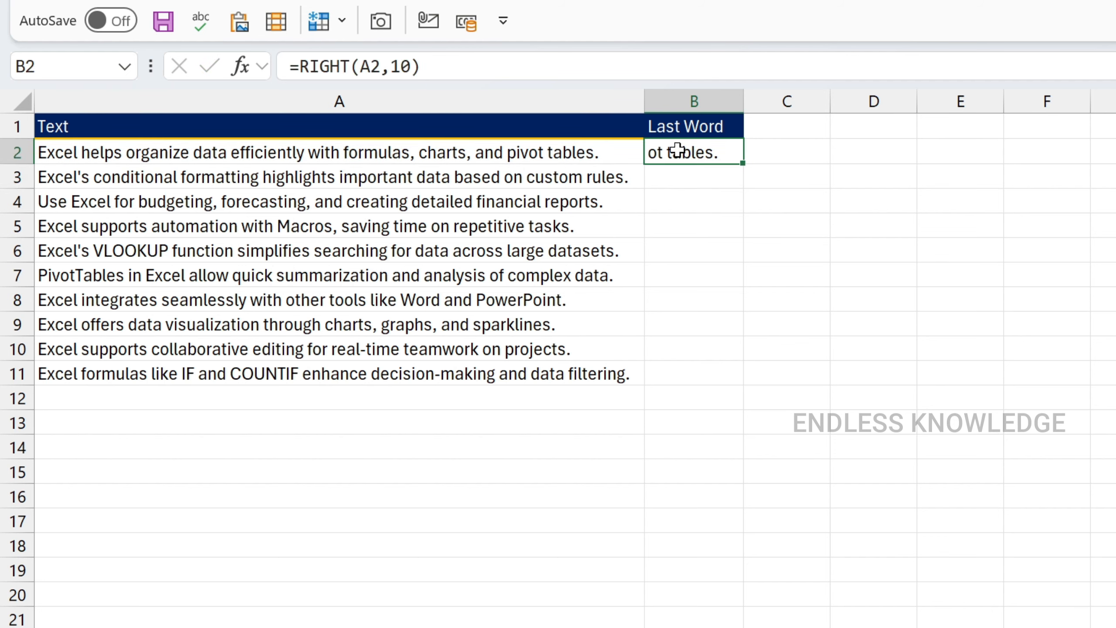
{"action": "double_click", "coordinate": [742, 162]}
{"action": "left_click", "coordinate": [723, 380]}
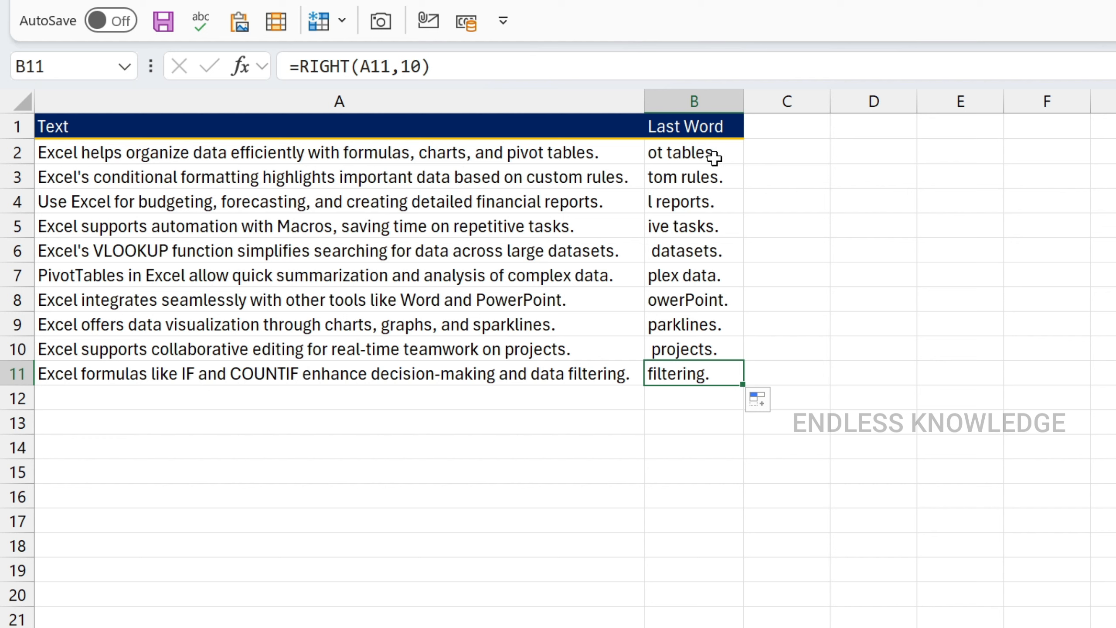
Step: Clear the RIGHT formulas from the Last Word cells B2:B11
{"action": "left_click_drag", "start_coordinate": [725, 152], "coordinate": [712, 371]}
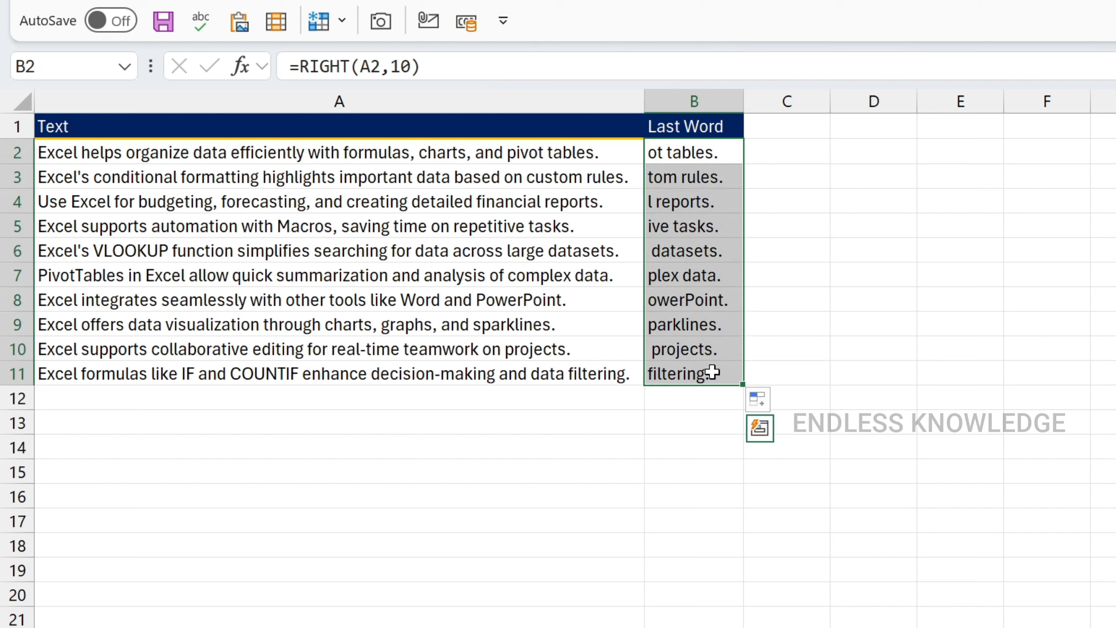
{"action": "key", "text": "Delete"}
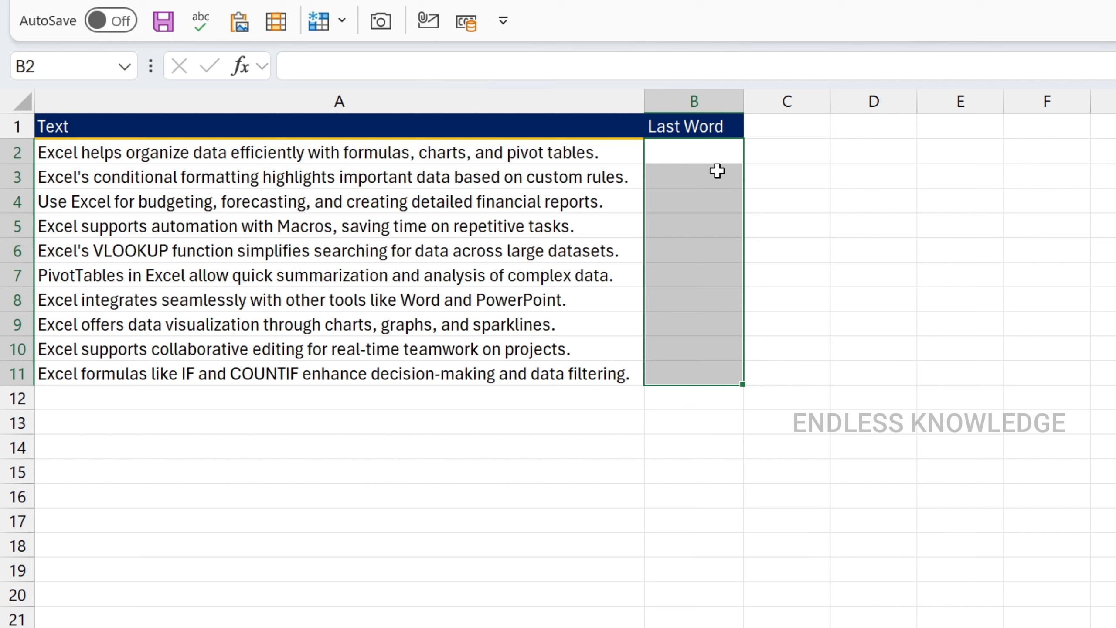
{"action": "left_click", "coordinate": [716, 155]}
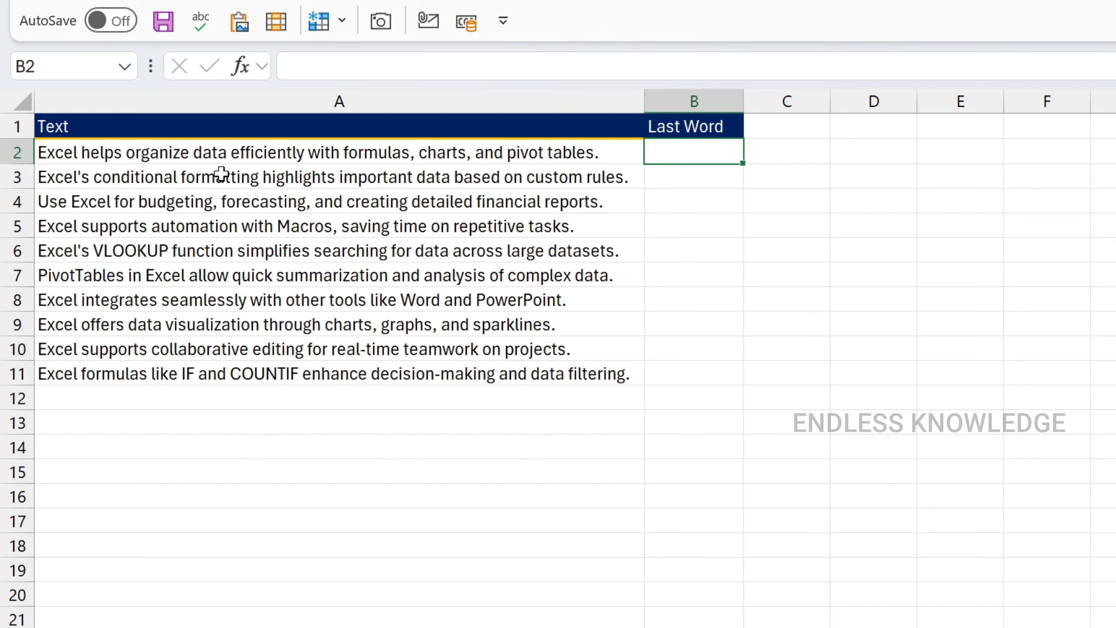
Step: Start a SUBSTITUTE formula in B2 with A2 as the text and a single space " " as the old text
{"action": "left_click", "coordinate": [558, 157]}
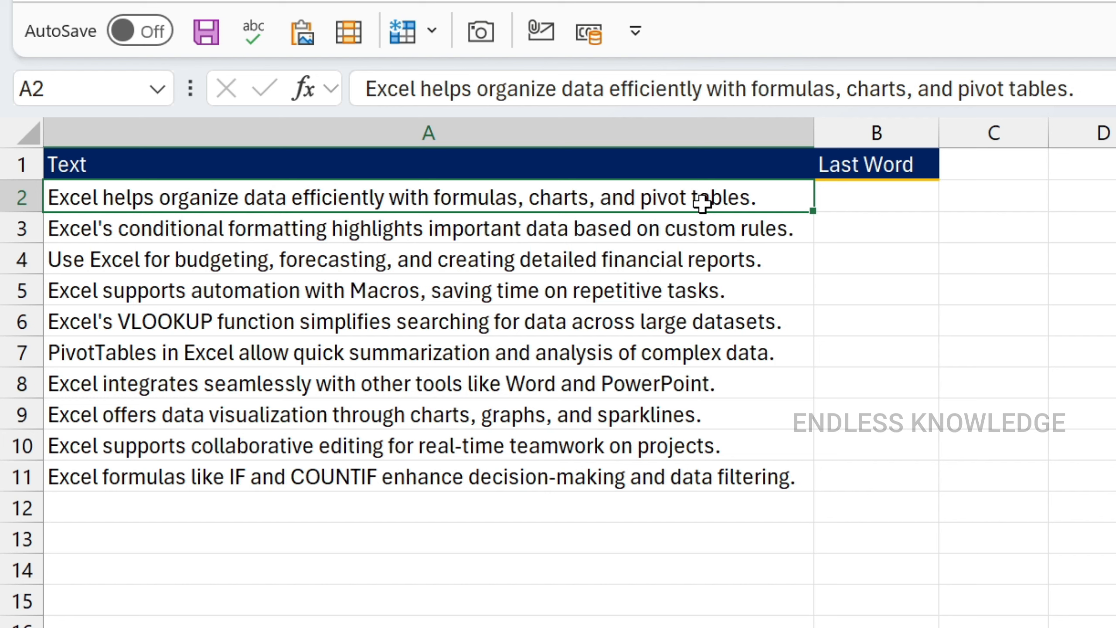
{"action": "left_click", "coordinate": [865, 202]}
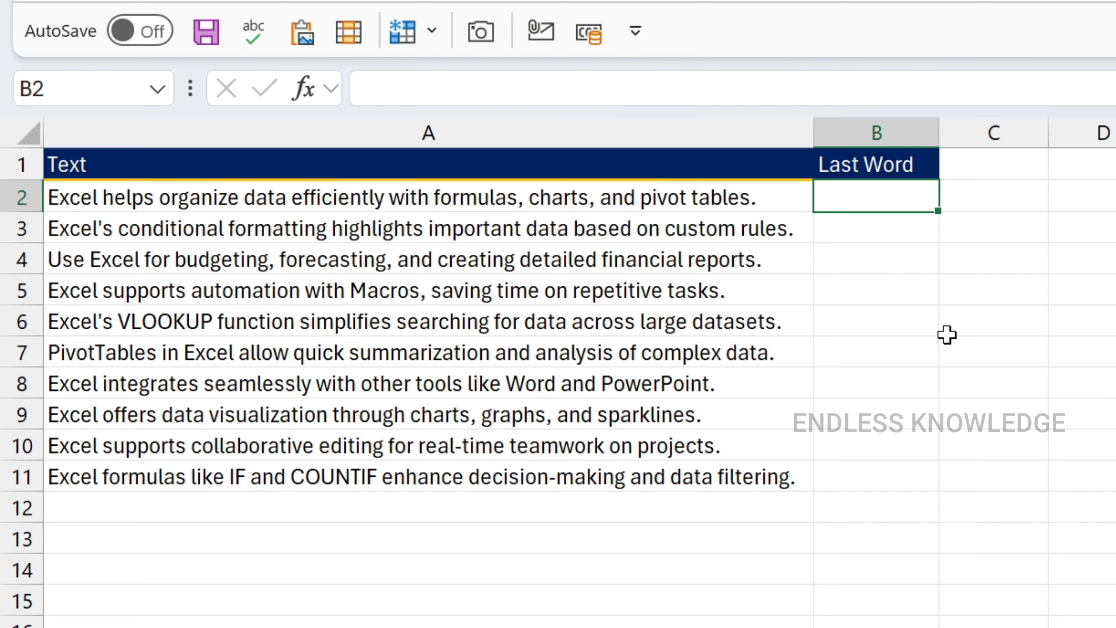
{"action": "type", "text": "="}
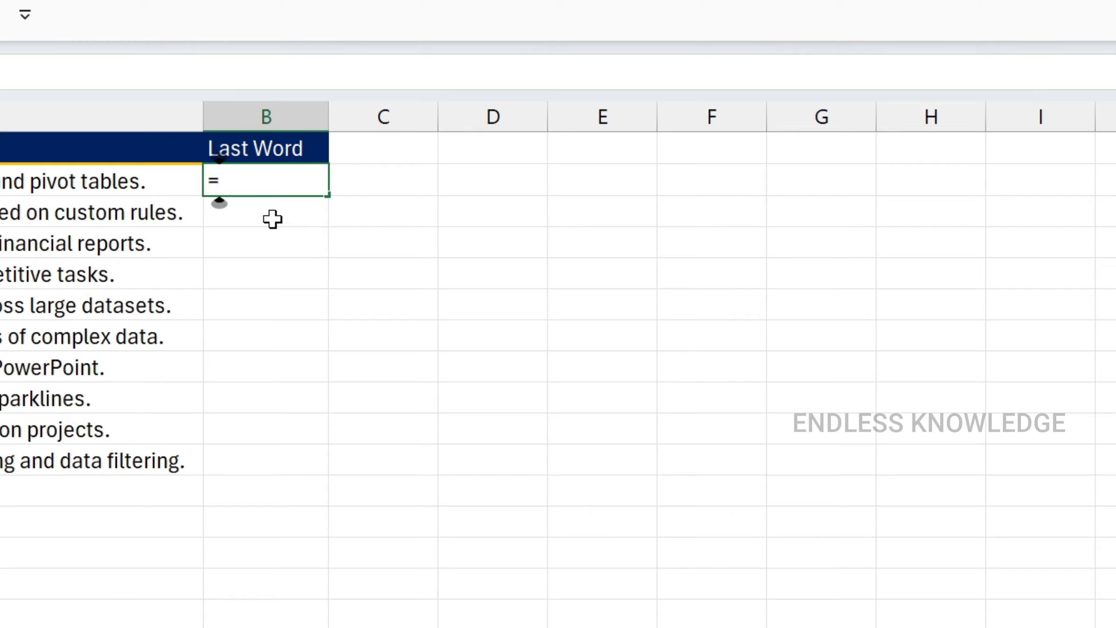
{"action": "type", "text": "sub"}
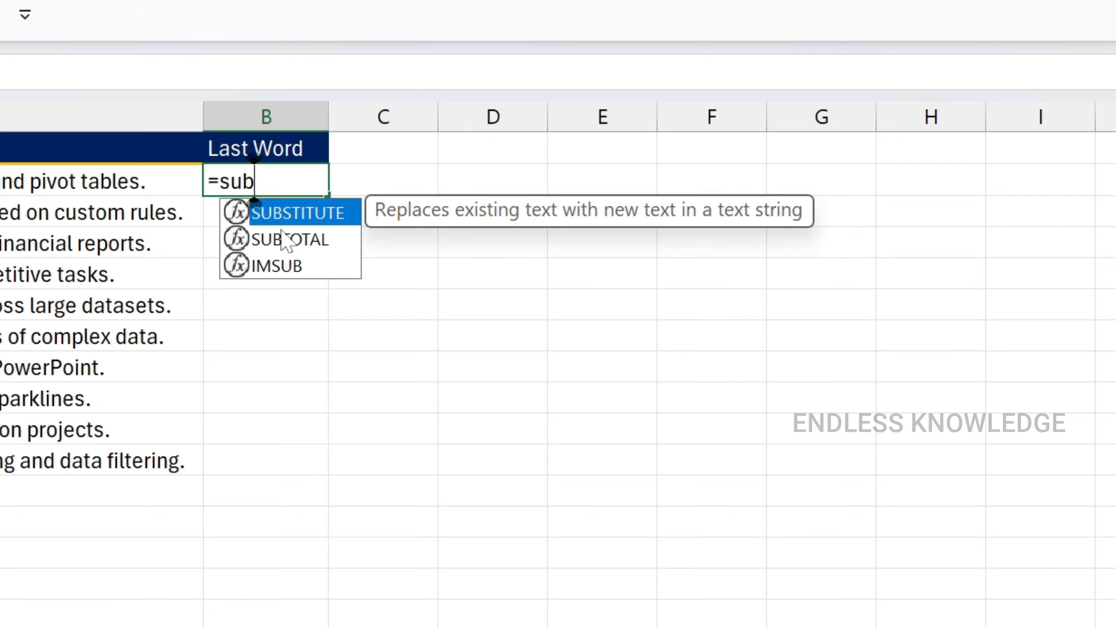
{"action": "key", "text": "Tab"}
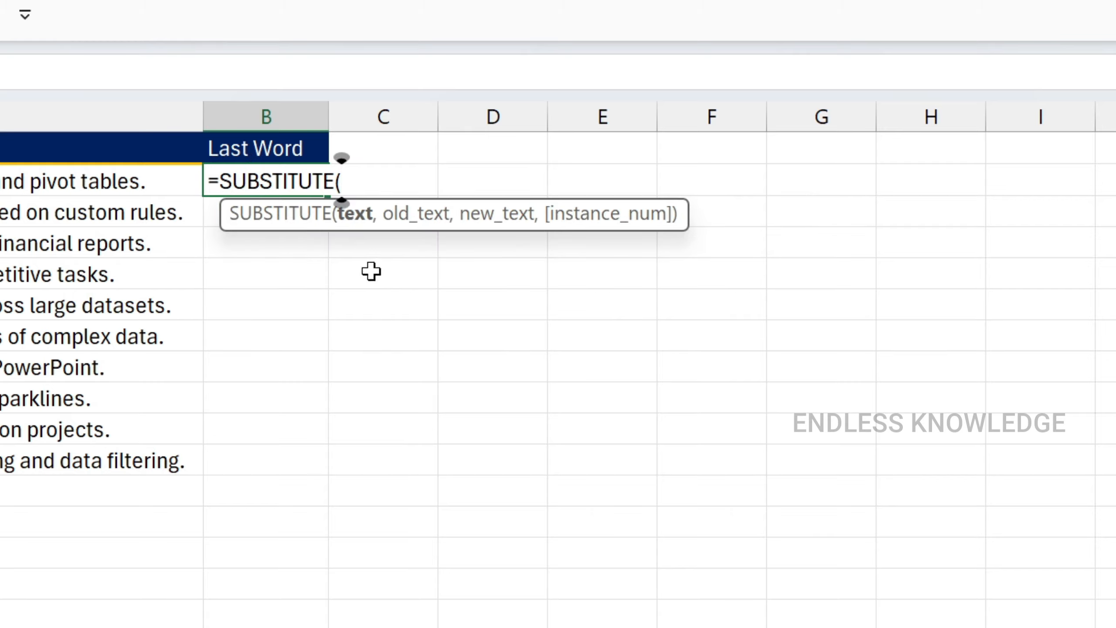
{"action": "left_click", "coordinate": [101, 182]}
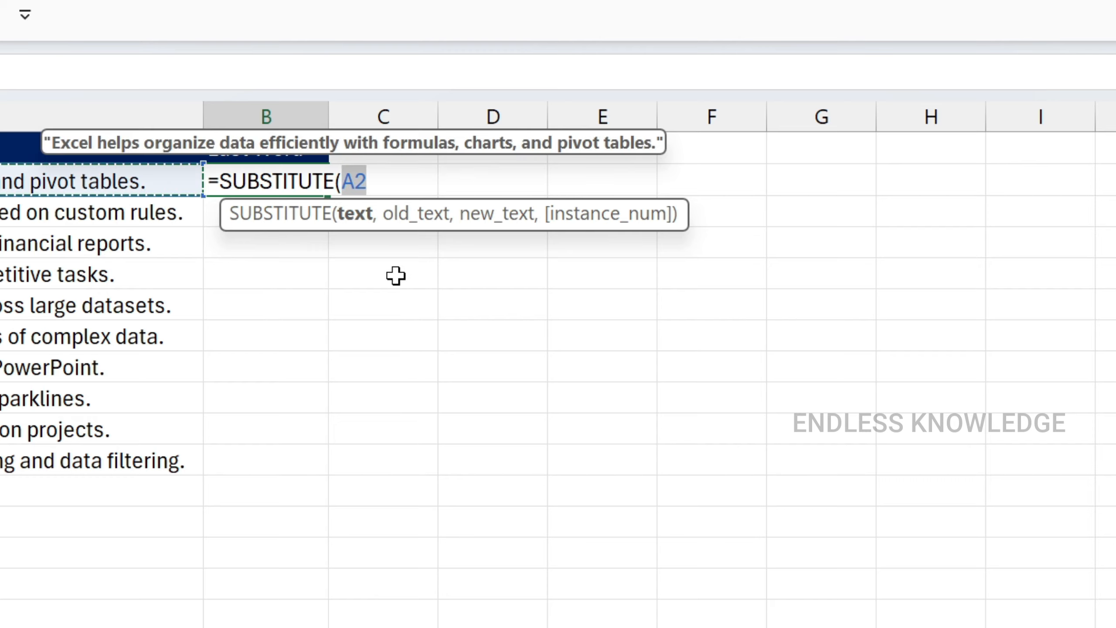
{"action": "type", "text": ","}
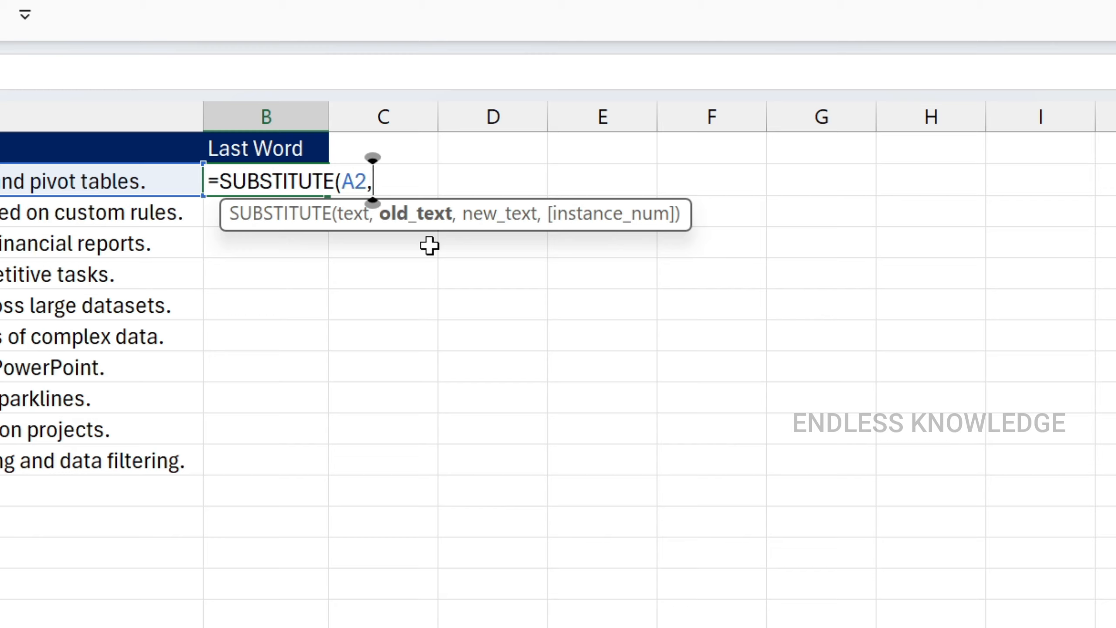
{"action": "type", "text": "\" \","}
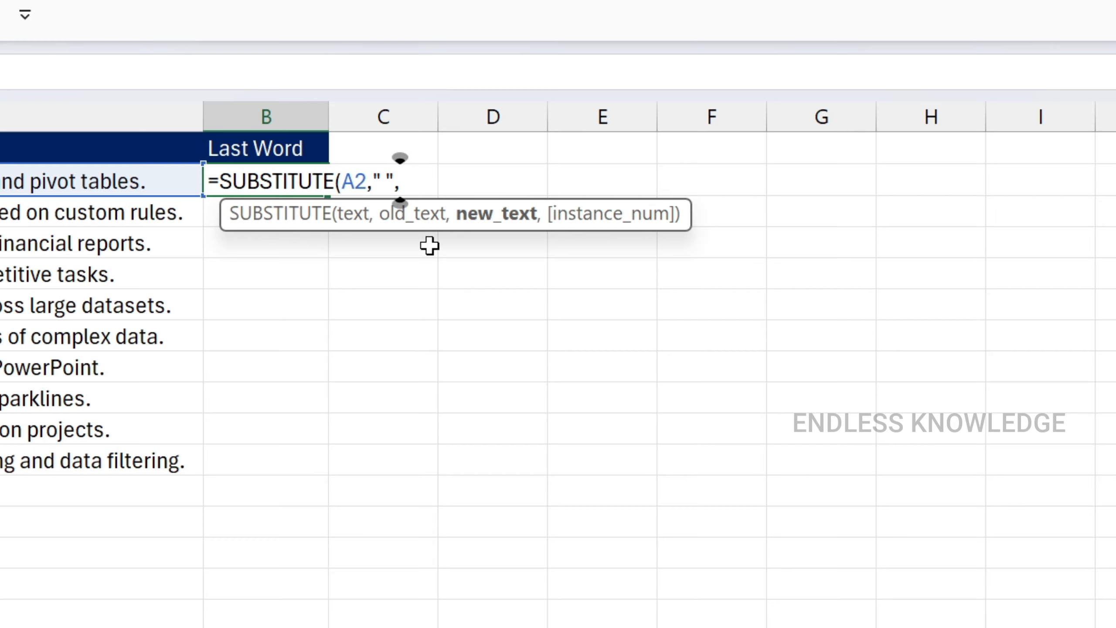
Step: Nest REPT(" ",100) as the new text of the SUBSTITUTE formula in B2
{"action": "type", "text": "re"}
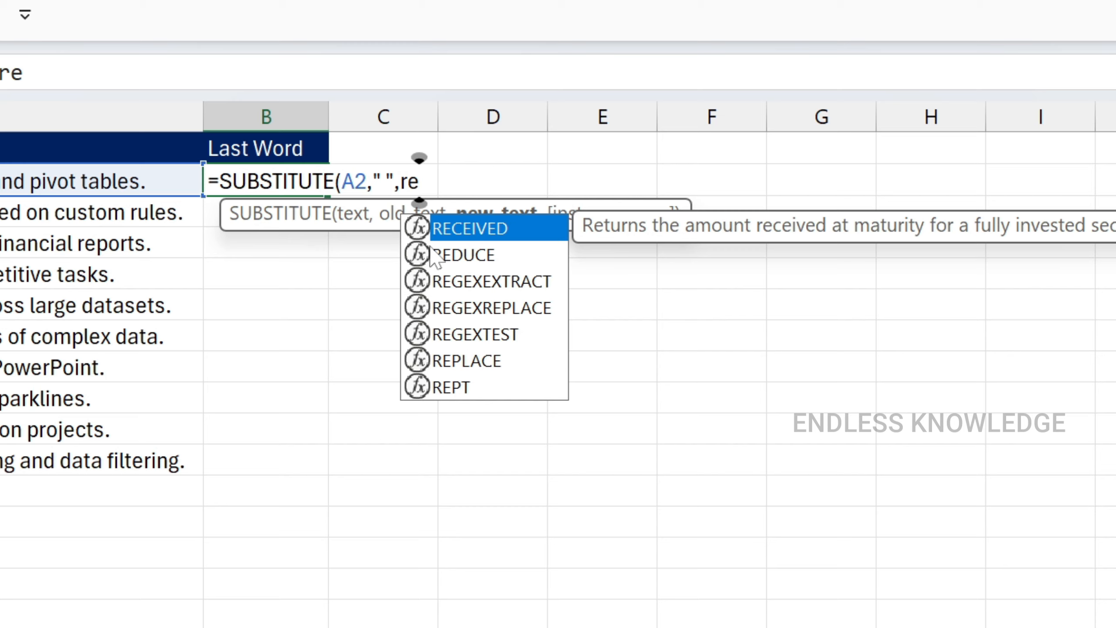
{"action": "type", "text": "p"}
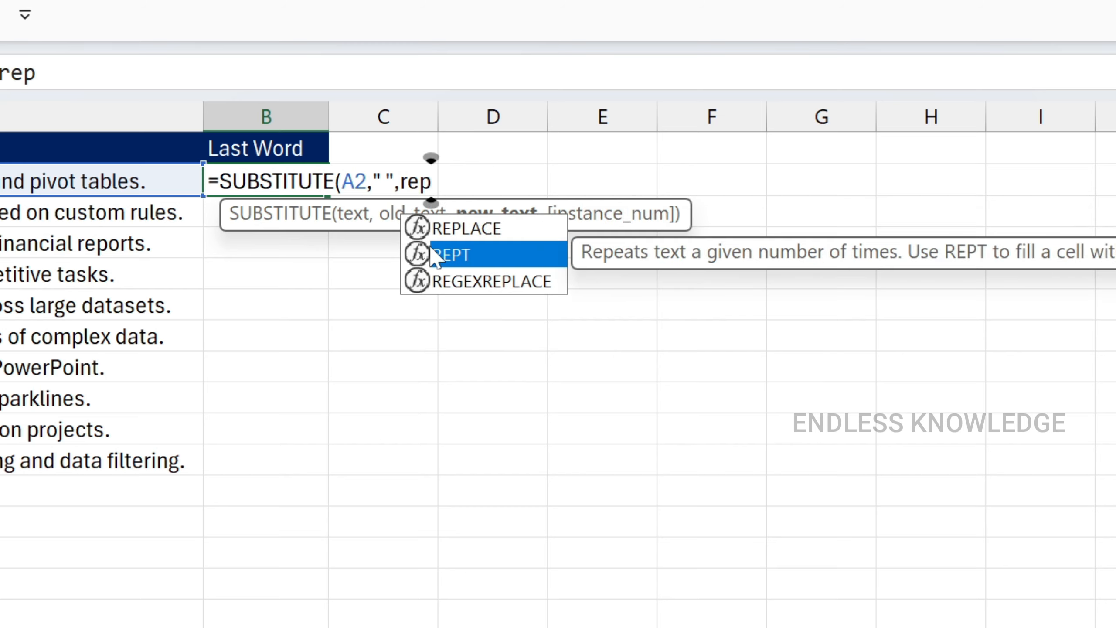
{"action": "double_click", "coordinate": [434, 255]}
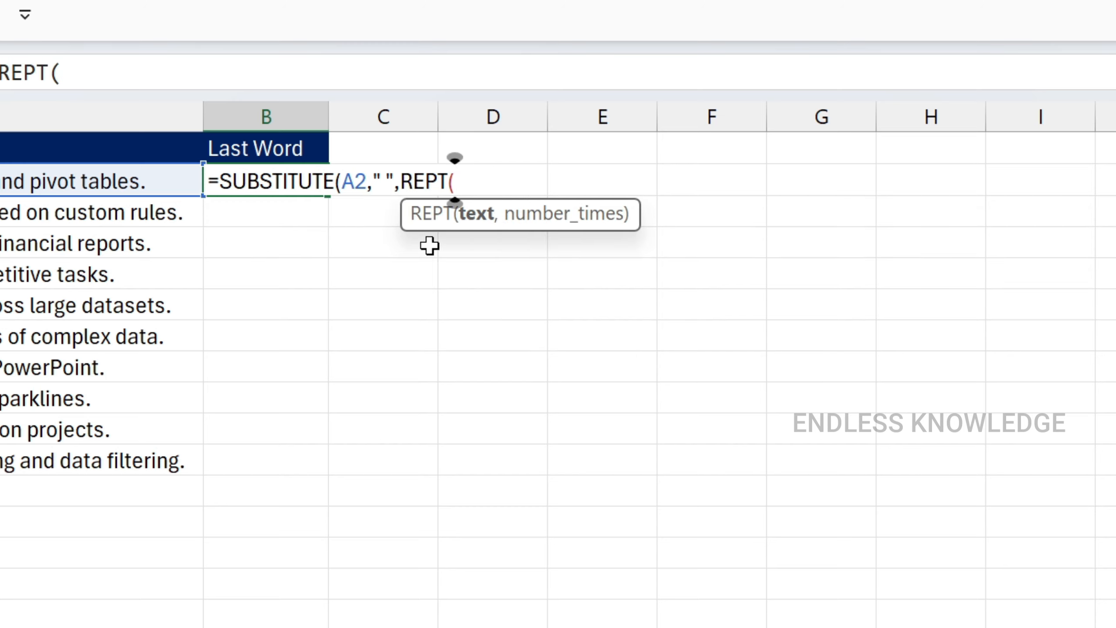
{"action": "type", "text": "\" \""}
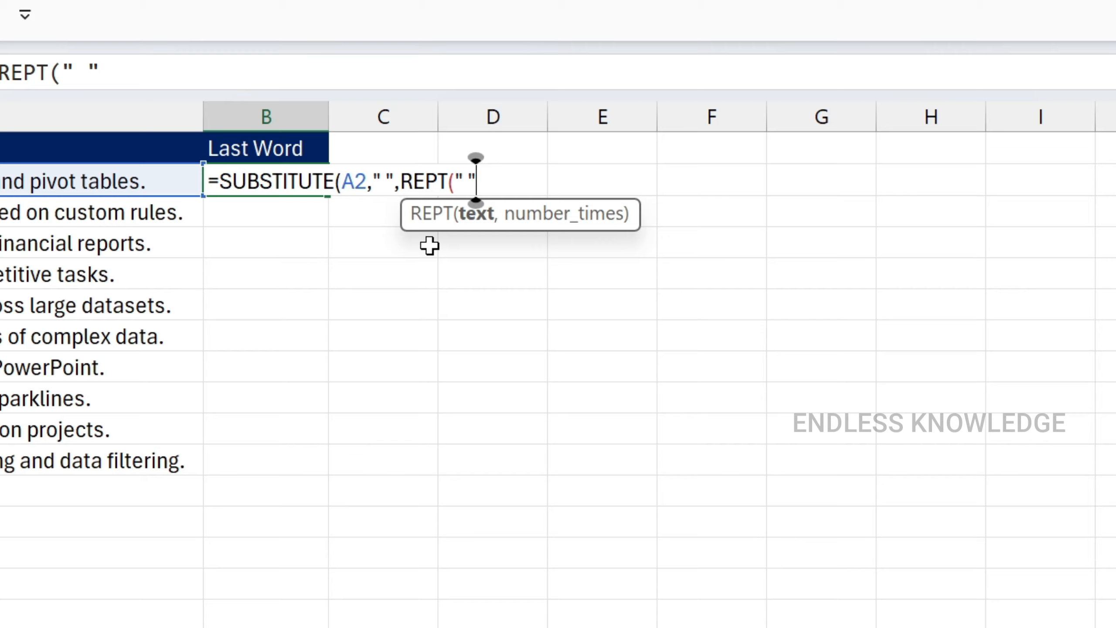
{"action": "type", "text": ","}
{"action": "type", "text": "1000"}
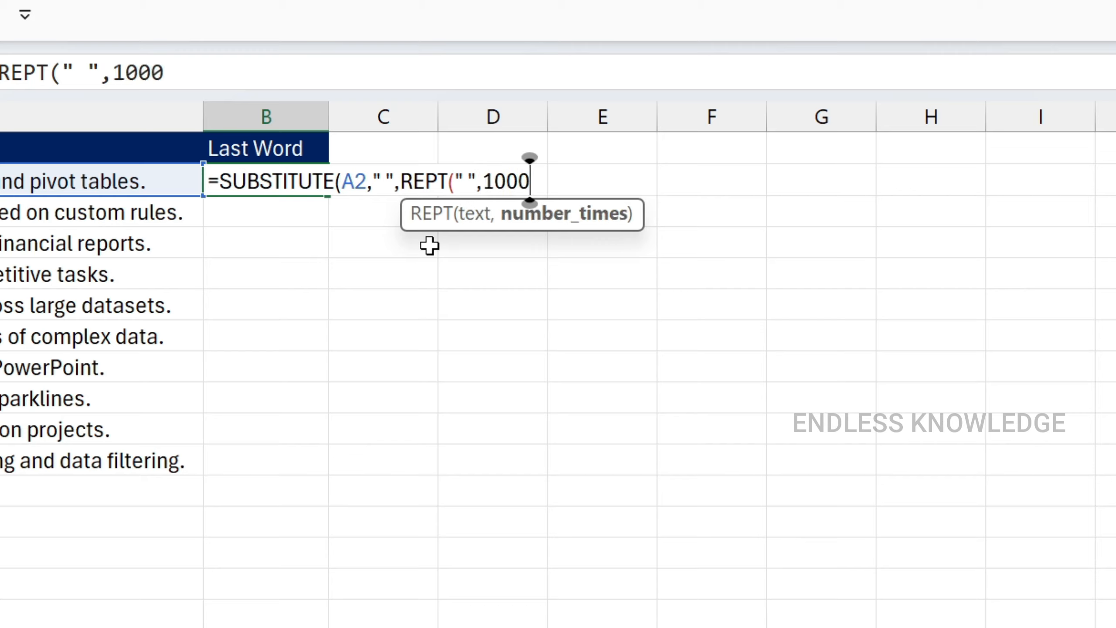
{"action": "key", "text": "BackSpace"}
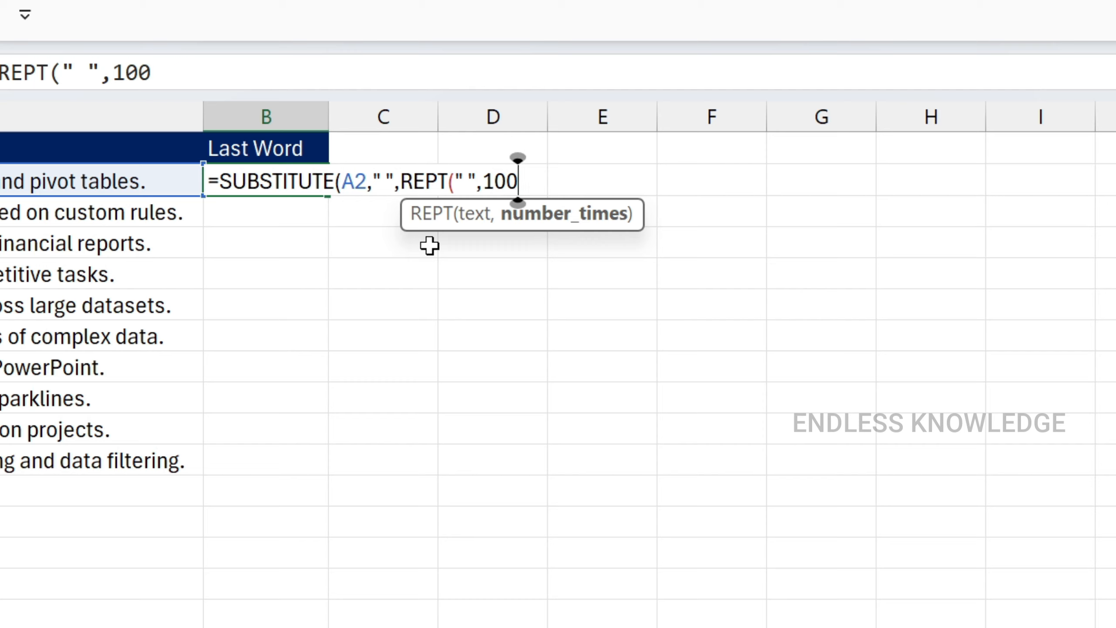
{"action": "type", "text": ")"}
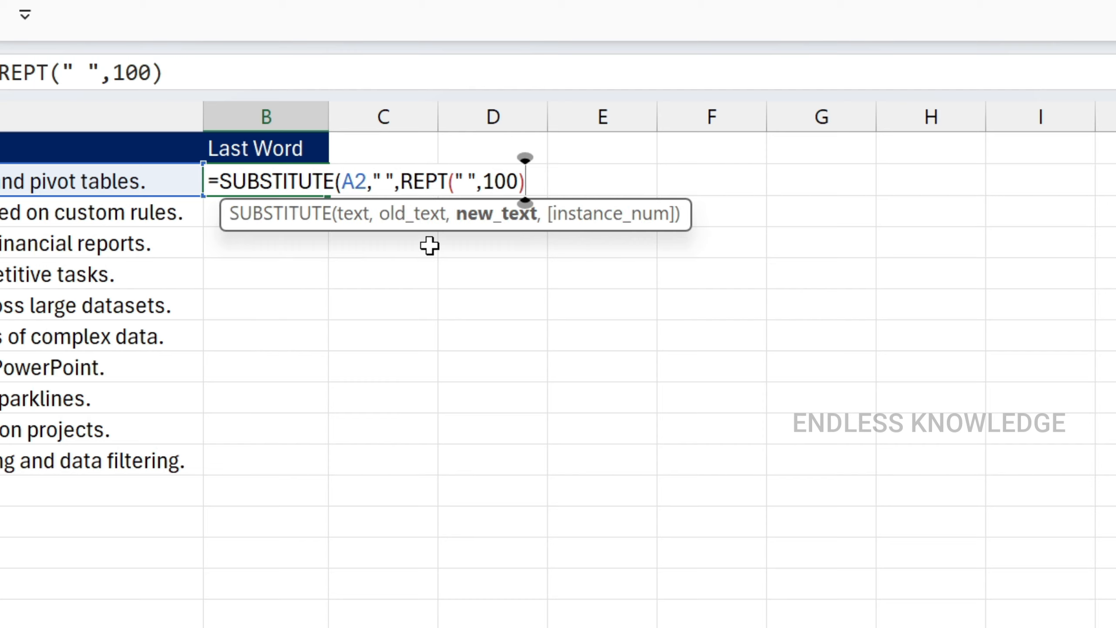
Step: Complete the SUBSTITUTE formula in B2 and check the gap between the first two words of its result
{"action": "type", "text": ")"}
{"action": "key", "text": "Return"}
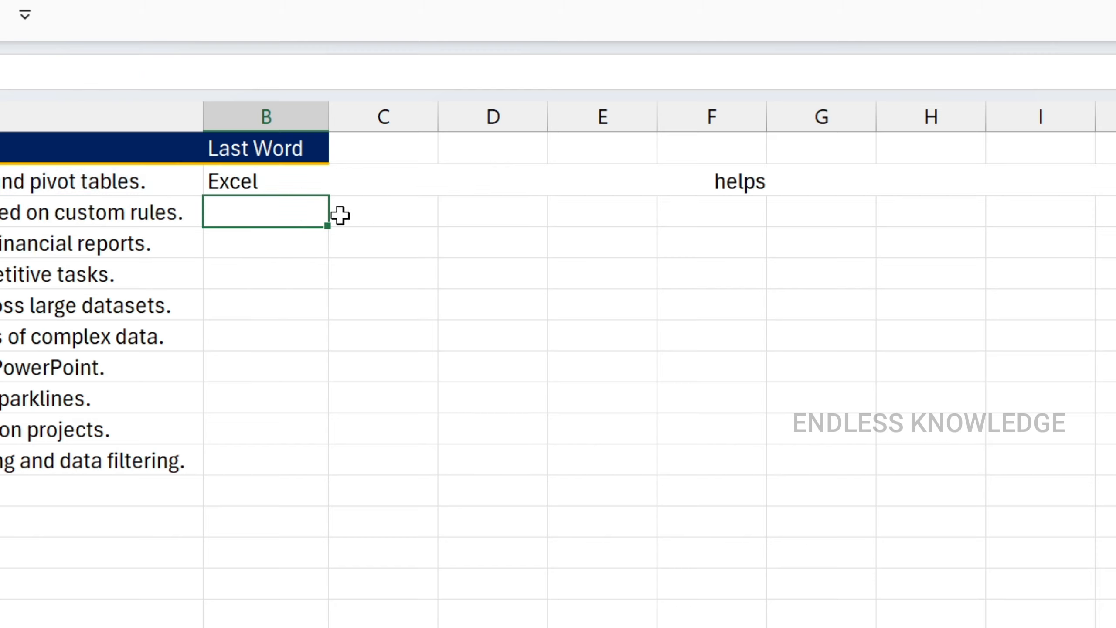
{"action": "left_click", "coordinate": [269, 180]}
{"action": "left_click", "coordinate": [747, 178]}
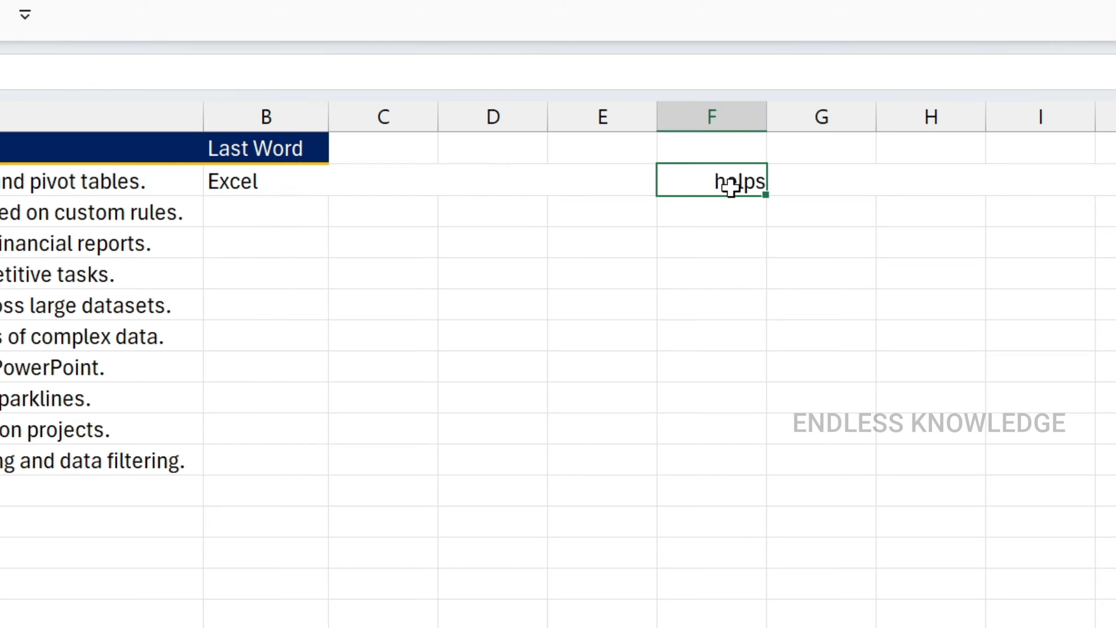
{"action": "left_click", "coordinate": [649, 181]}
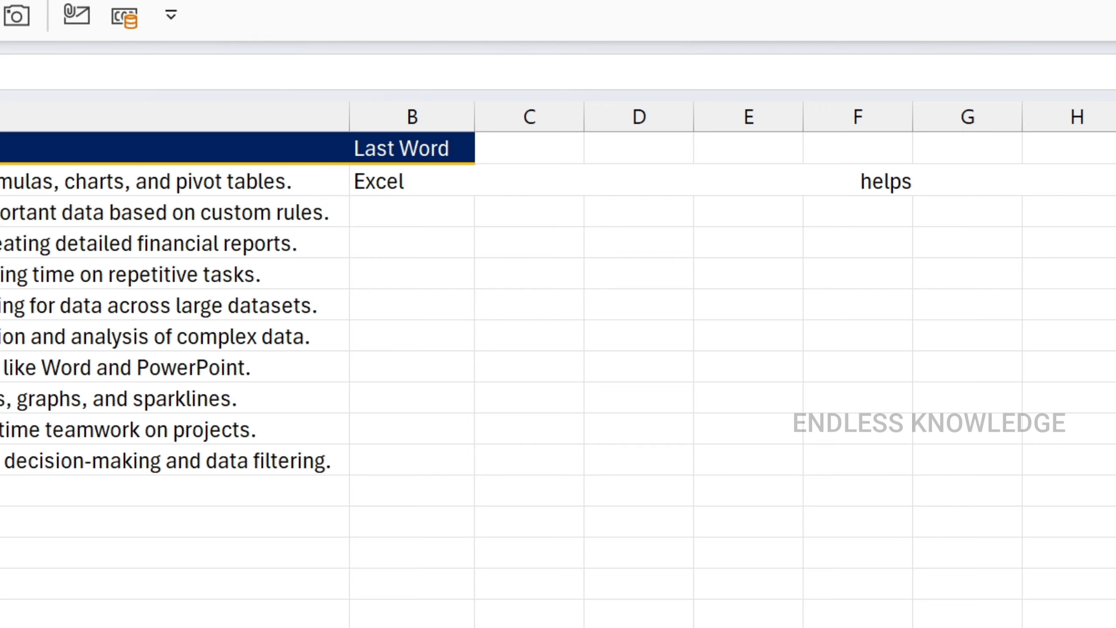
Step: Examine the spacing between the remaining words of the B2 result across row 2 and return to B2
{"action": "key", "text": "Right"}
{"action": "key", "text": "Right"}
{"action": "key", "text": "Right"}
{"action": "key", "text": "Right"}
{"action": "key", "text": "Right"}
{"action": "key", "text": "Right"}
{"action": "key", "text": "Right"}
{"action": "key", "text": "Right"}
{"action": "key", "text": "Right"}
{"action": "key", "text": "Right"}
{"action": "key", "text": "Right"}
{"action": "key", "text": "Right"}
{"action": "key", "text": "Right"}
{"action": "key", "text": "Right"}
{"action": "key", "text": "Right"}
{"action": "key", "text": "Right"}
{"action": "key", "text": "Right"}
{"action": "key", "text": "Right"}
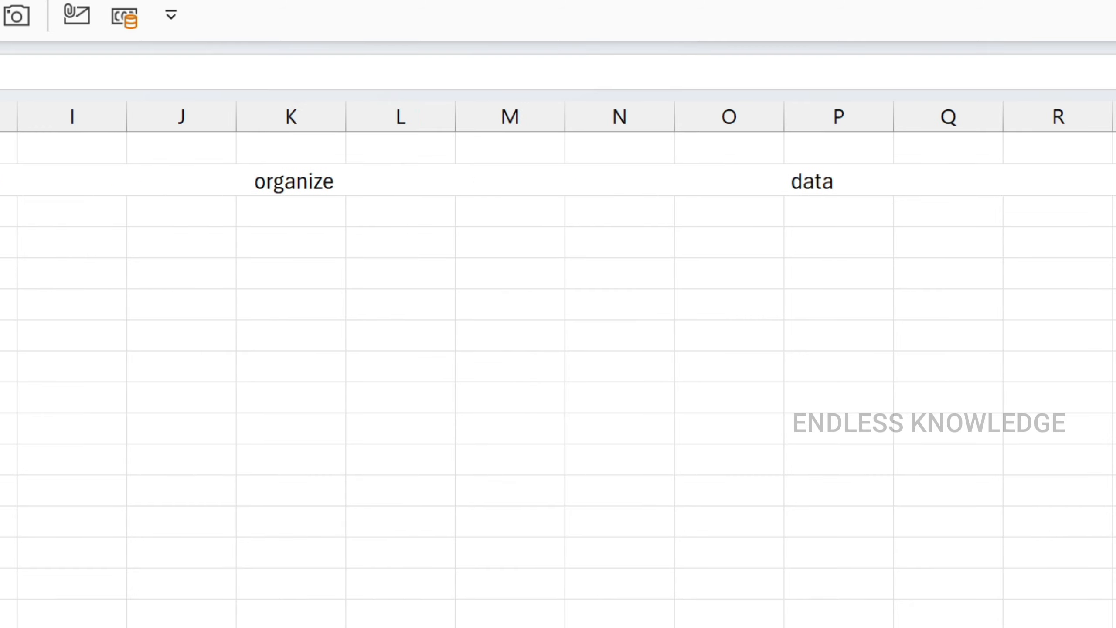
{"action": "key", "text": "ctrl+Left"}
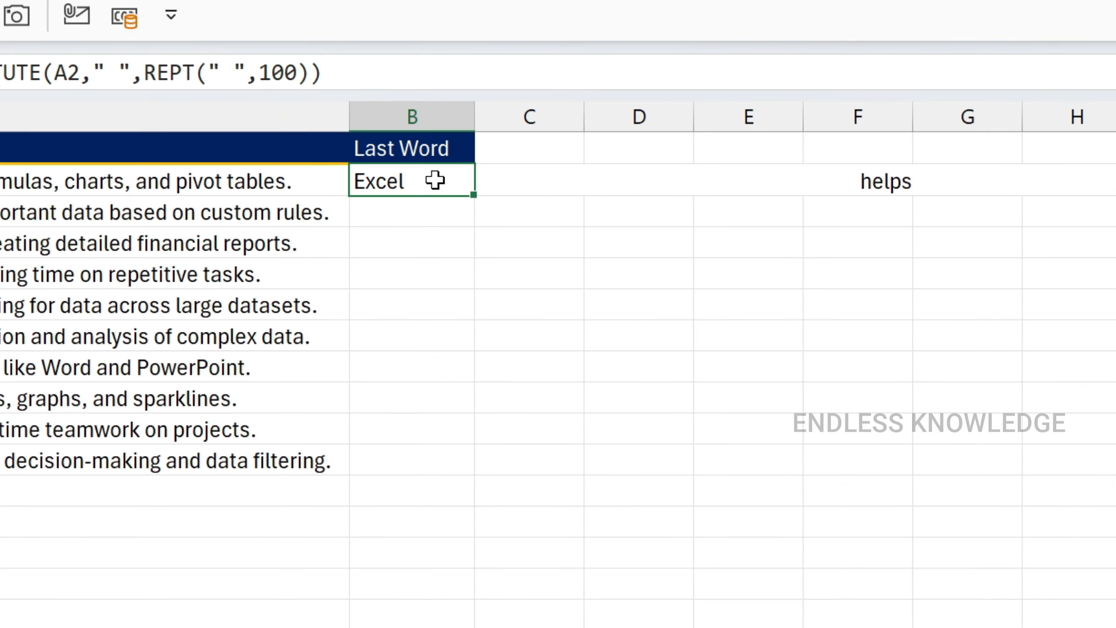
Step: Preview the evaluated text of the SUBSTITUTE formula inside B2 and discard the preview
{"action": "double_click", "coordinate": [436, 179]}
{"action": "key", "text": "End"}
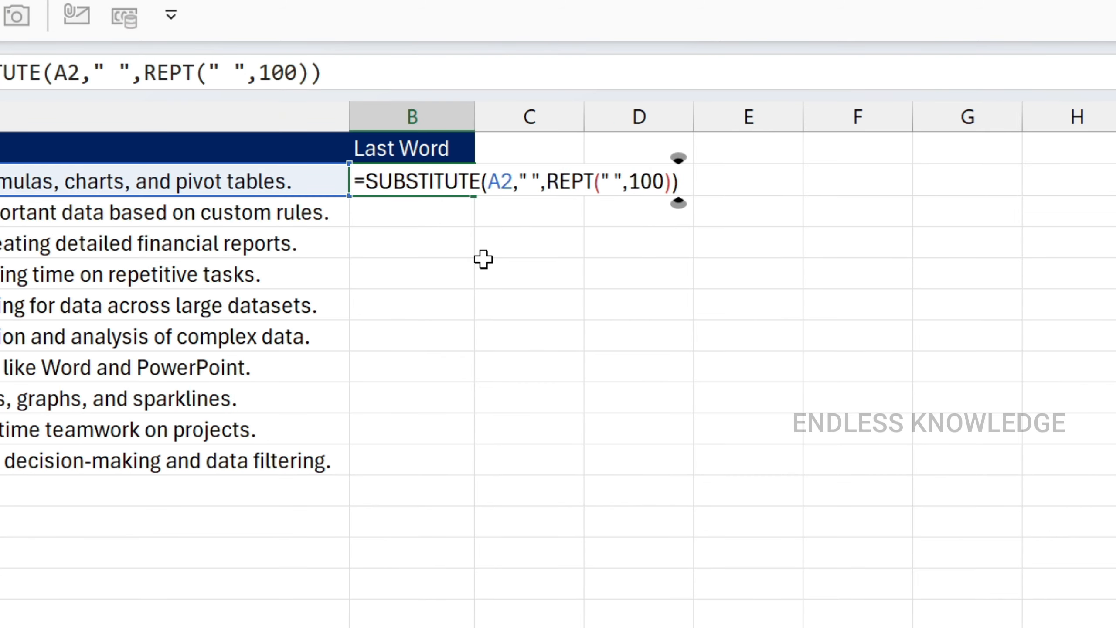
{"action": "key", "text": "F9"}
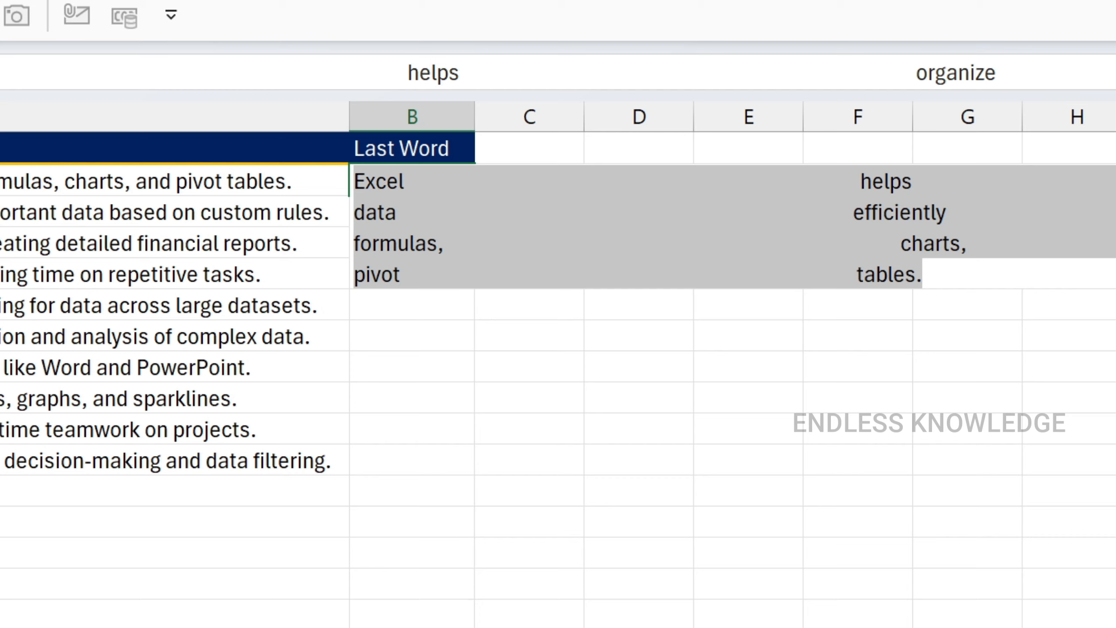
{"action": "key", "text": "Escape"}
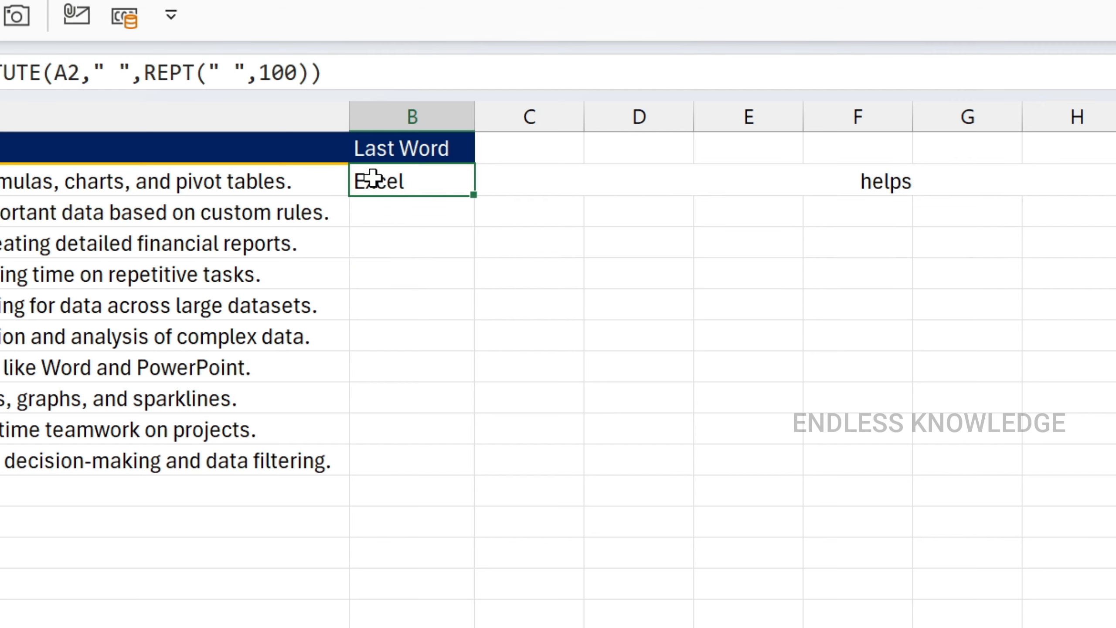
Step: Wrap the SUBSTITUTE formula in B2 in RIGHT with 100 as the number of characters
{"action": "double_click", "coordinate": [367, 181]}
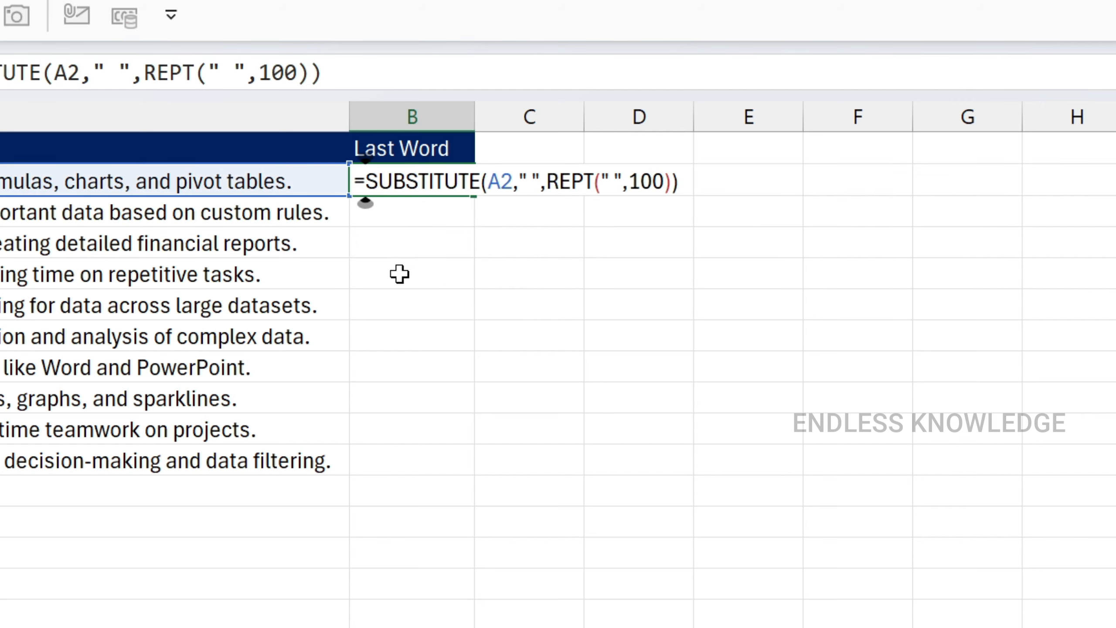
{"action": "type", "text": "right"}
{"action": "key", "text": "Tab"}
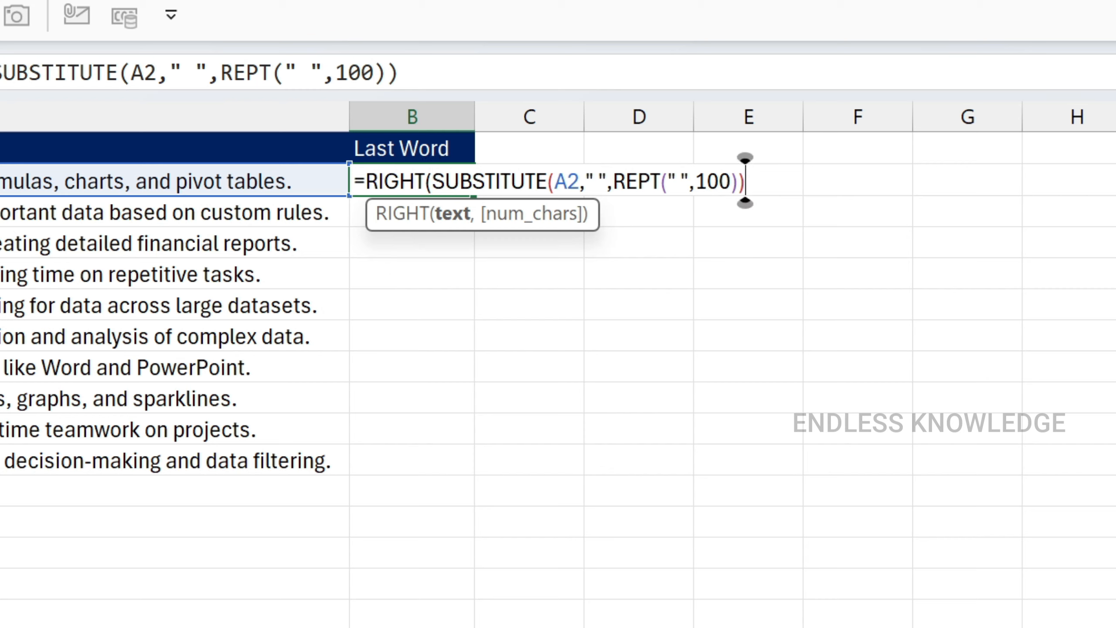
{"action": "type", "text": ","}
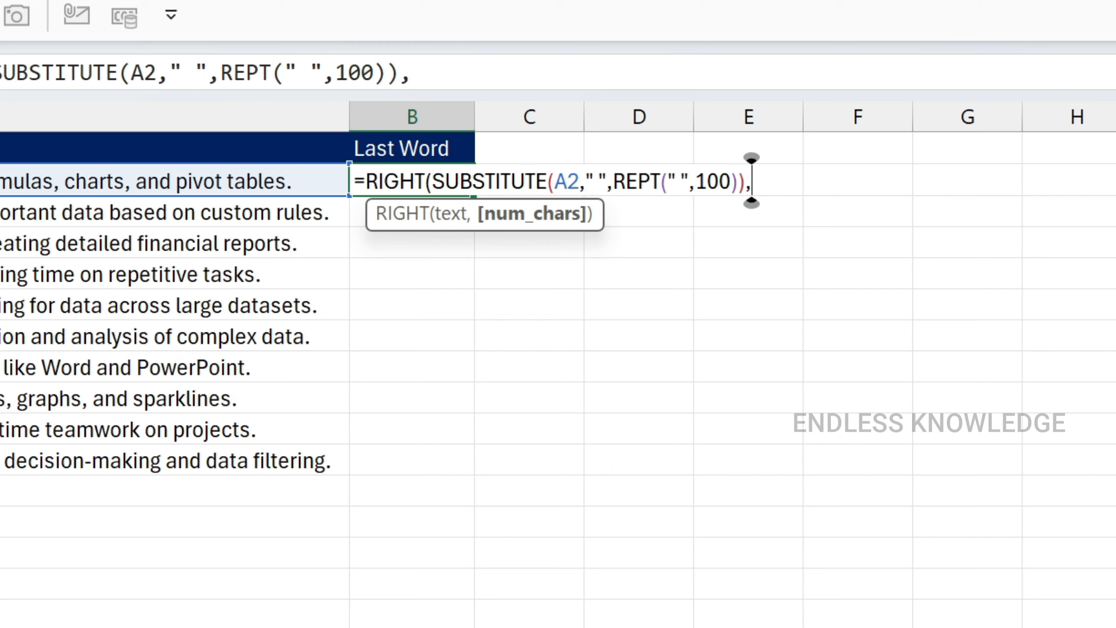
{"action": "type", "text": "100"}
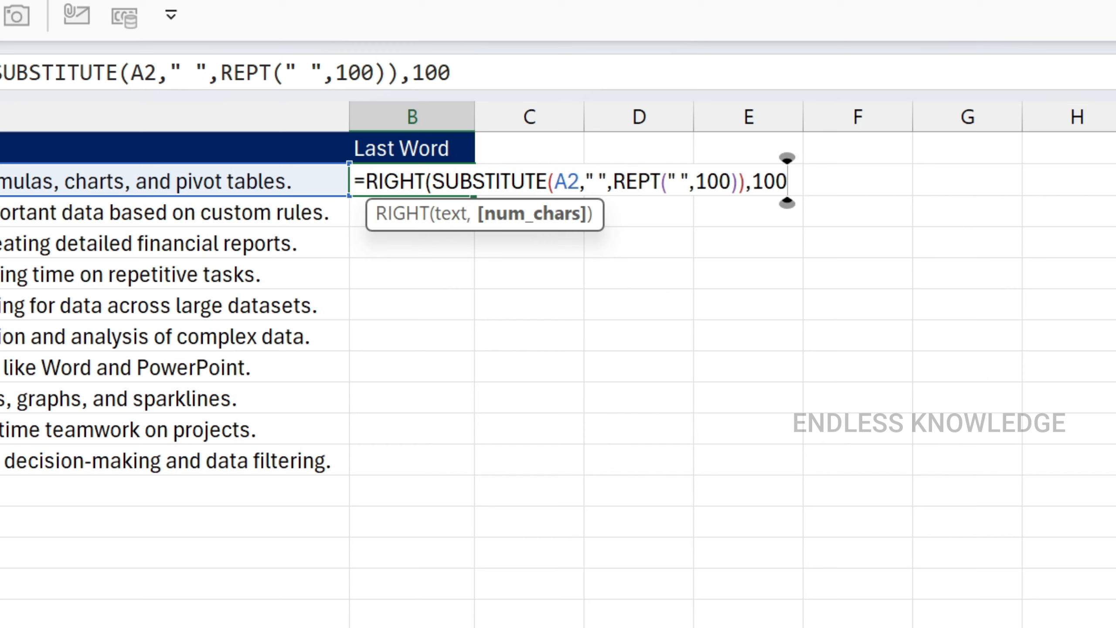
{"action": "type", "text": ")"}
{"action": "key", "text": "Return"}
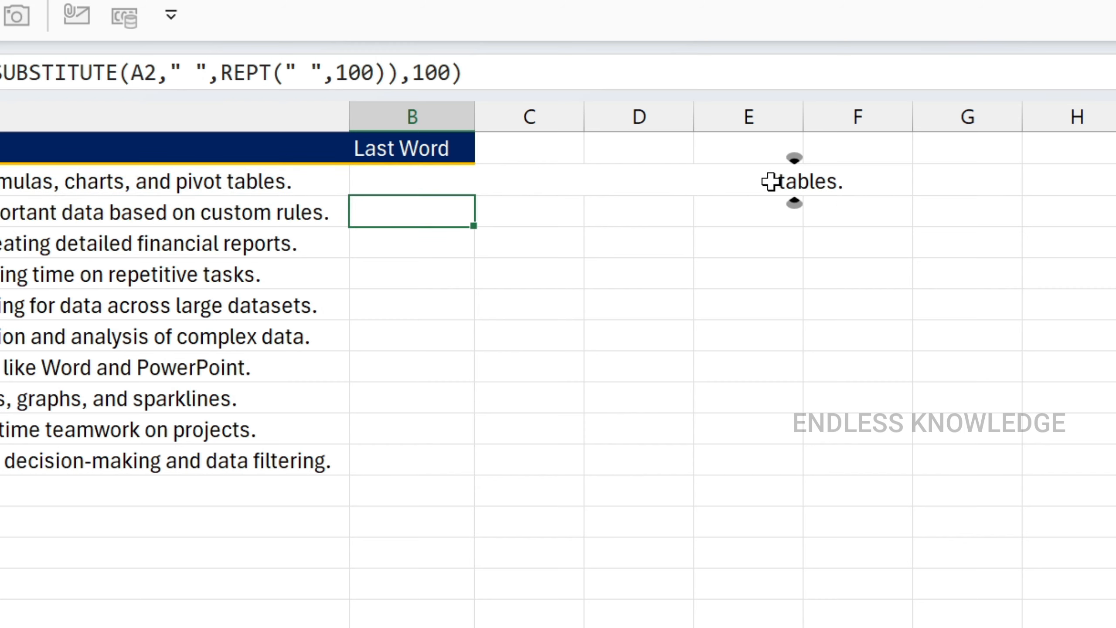
Step: Examine the leading spaces in front of the word returned by the RIGHT formula in B2
{"action": "left_click", "coordinate": [633, 243]}
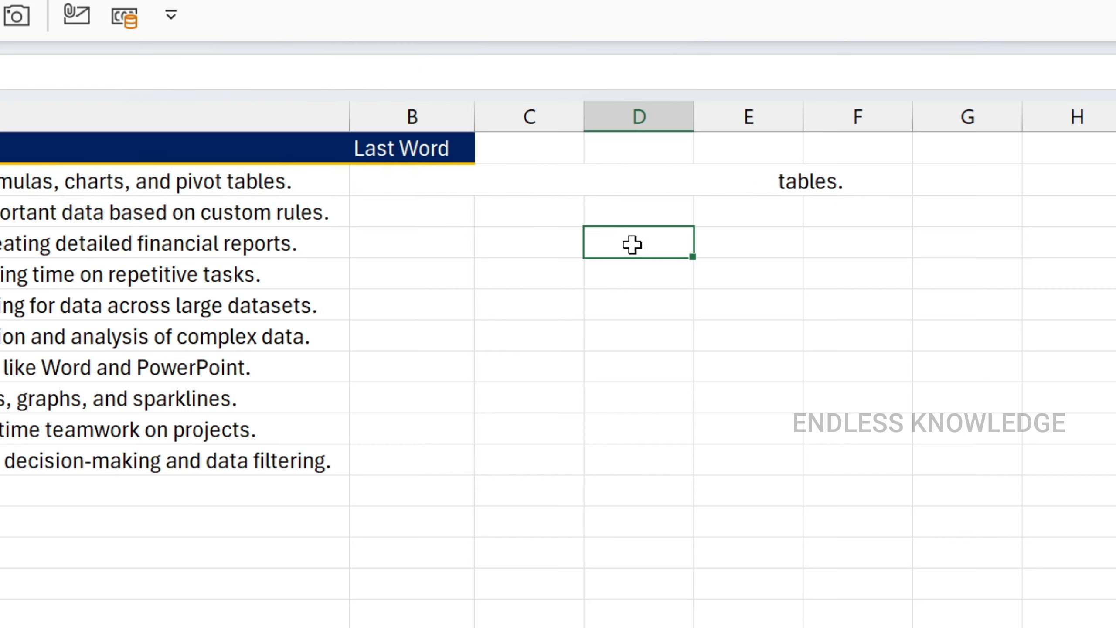
{"action": "left_click", "coordinate": [486, 191]}
{"action": "left_click", "coordinate": [809, 182]}
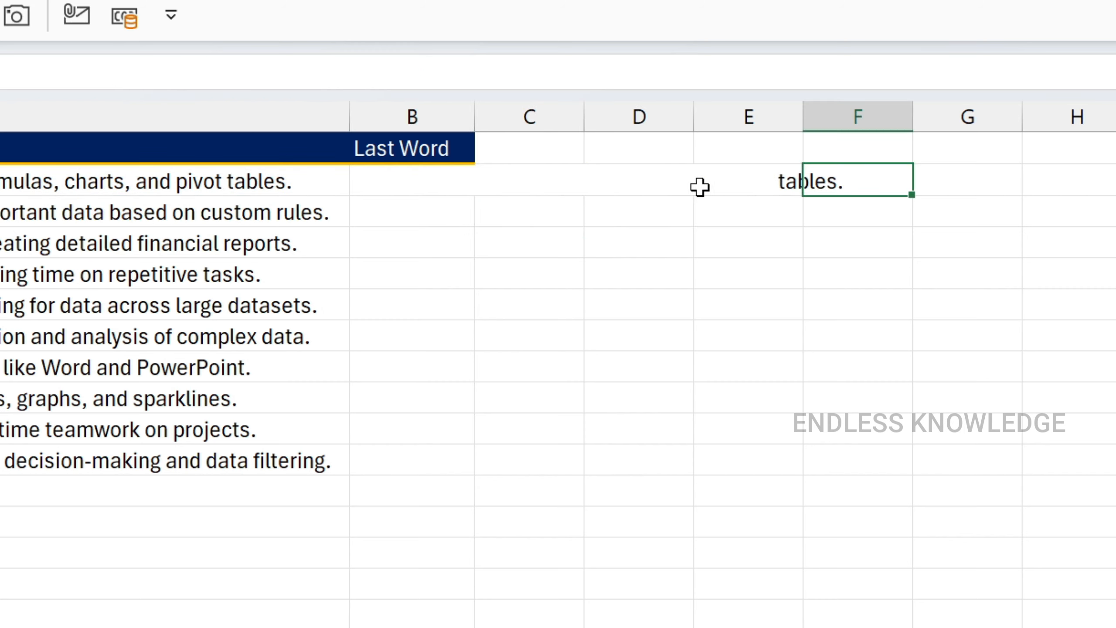
{"action": "left_click", "coordinate": [418, 181]}
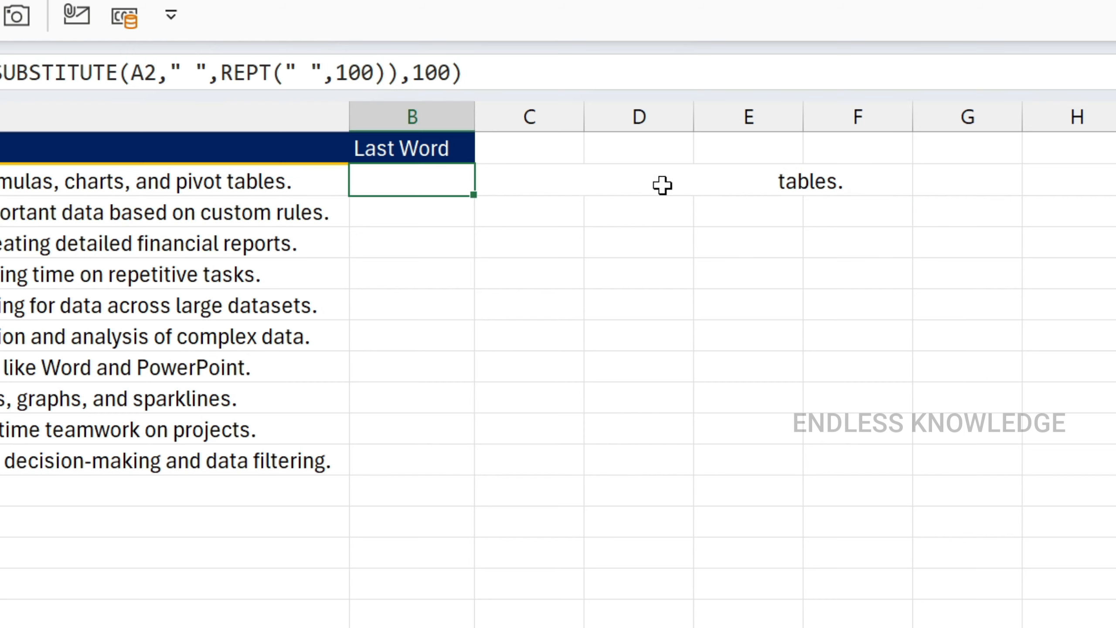
Step: Wrap the whole RIGHT formula in B2 in TRIM to strip the extra spaces
{"action": "double_click", "coordinate": [426, 182]}
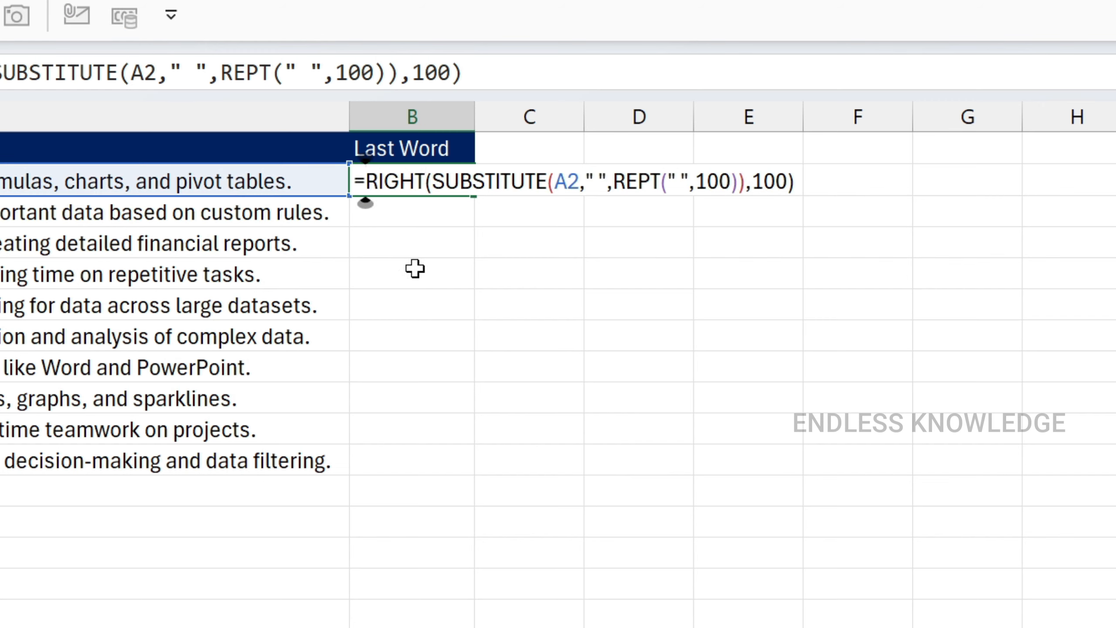
{"action": "type", "text": "tri"}
{"action": "key", "text": "Tab"}
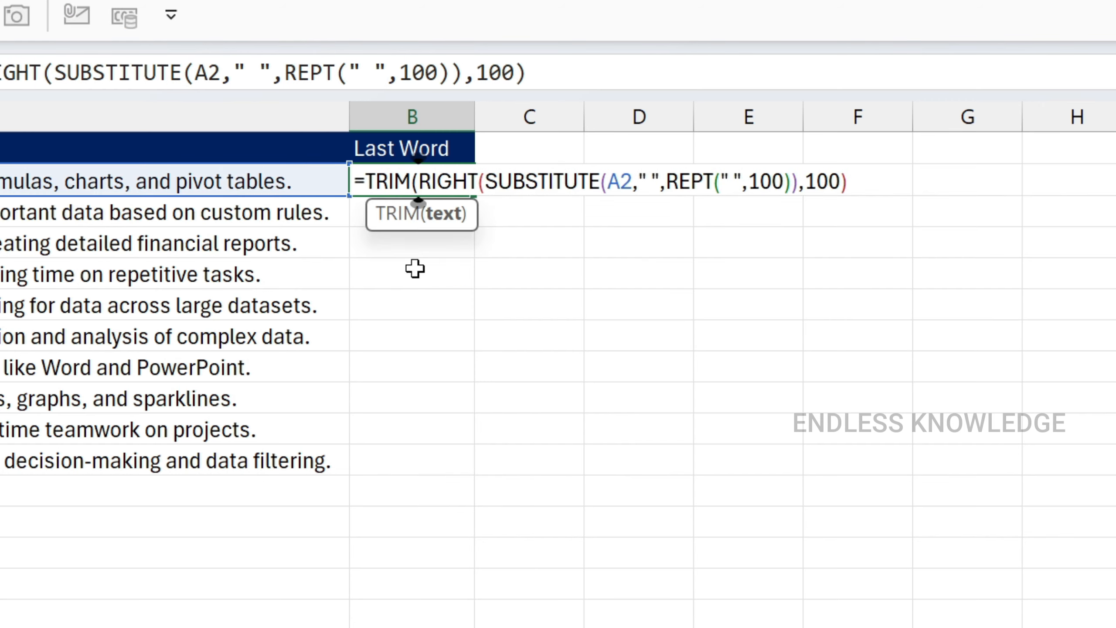
{"action": "key", "text": "End"}
{"action": "type", "text": ")"}
{"action": "key", "text": "Return"}
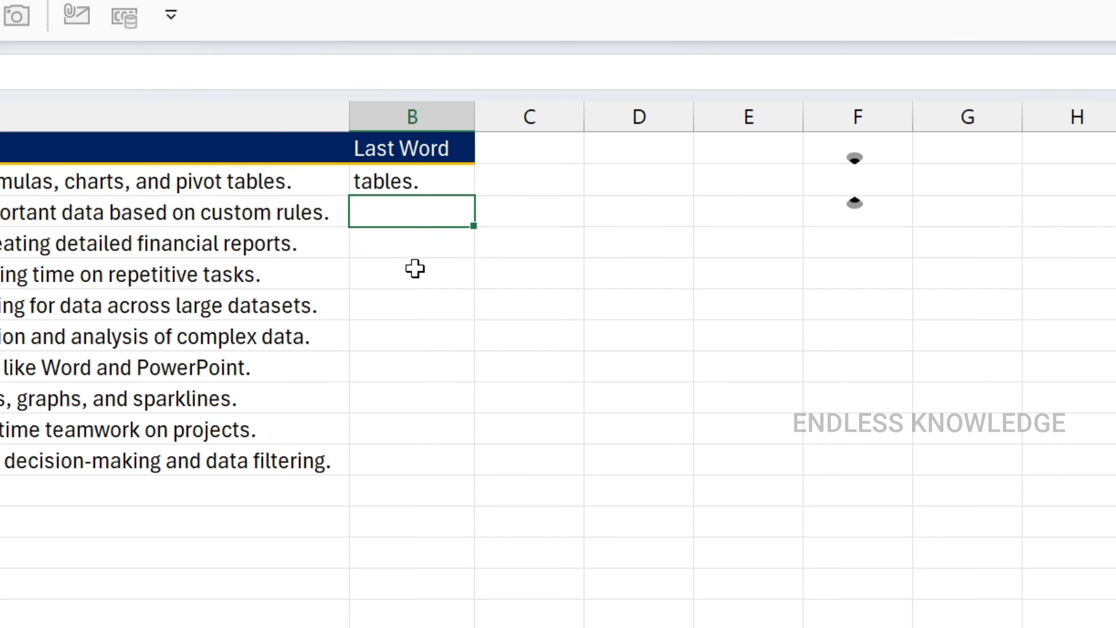
Step: Fill the TRIM formula from B2 down the Last Word column to B11
{"action": "left_click", "coordinate": [445, 184]}
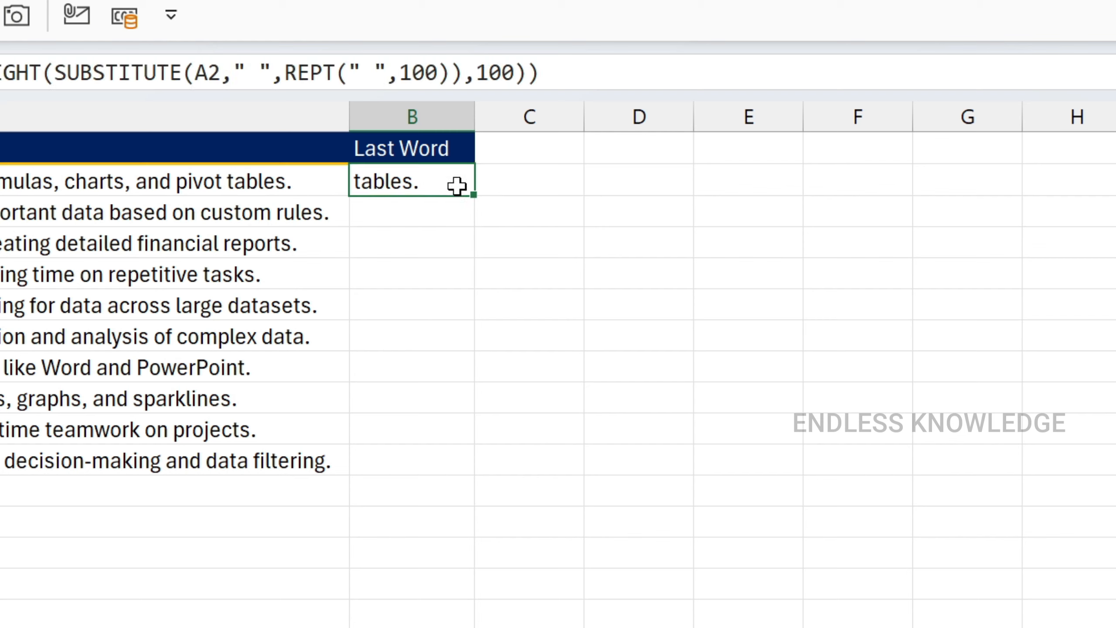
{"action": "double_click", "coordinate": [473, 194]}
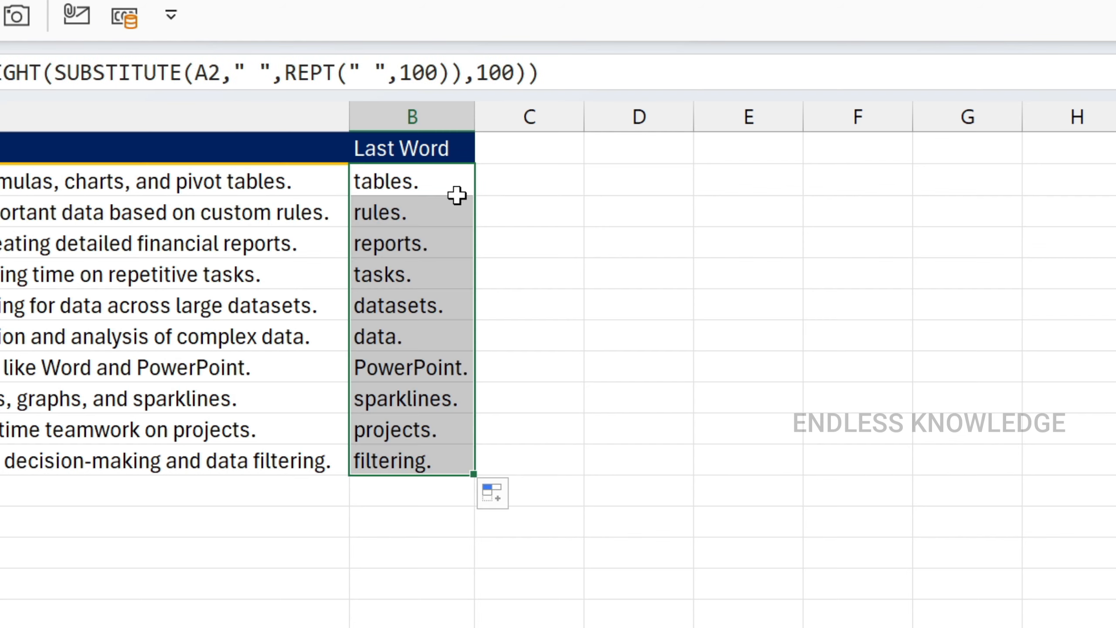
{"action": "left_click", "coordinate": [456, 193]}
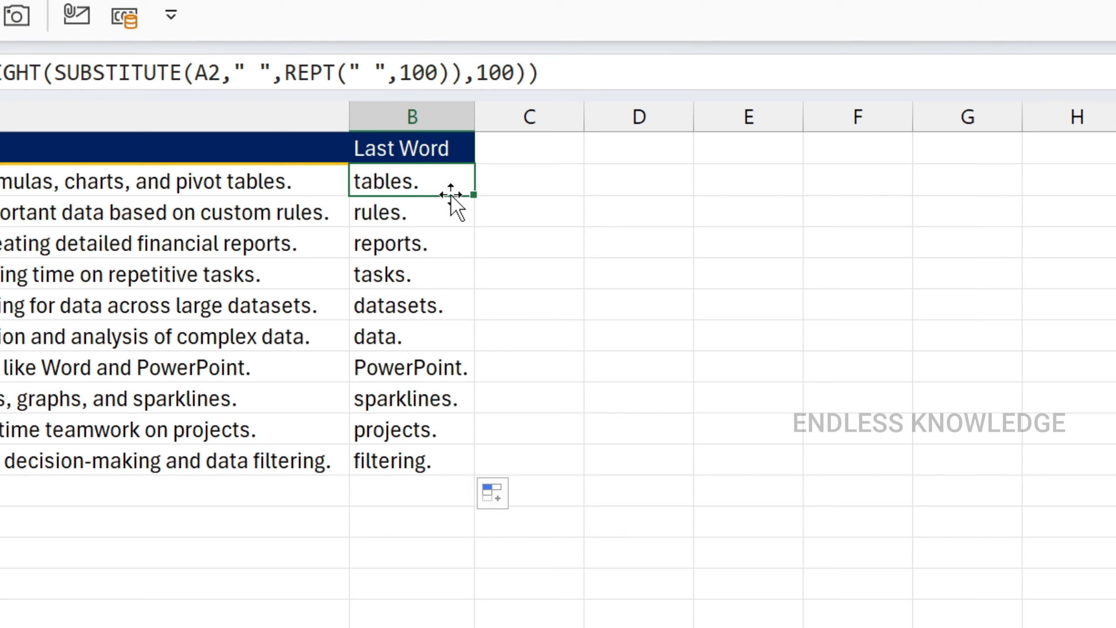
Step: Review the REPT part of the finished B2 formula and leave the cell without changing it
{"action": "double_click", "coordinate": [436, 185]}
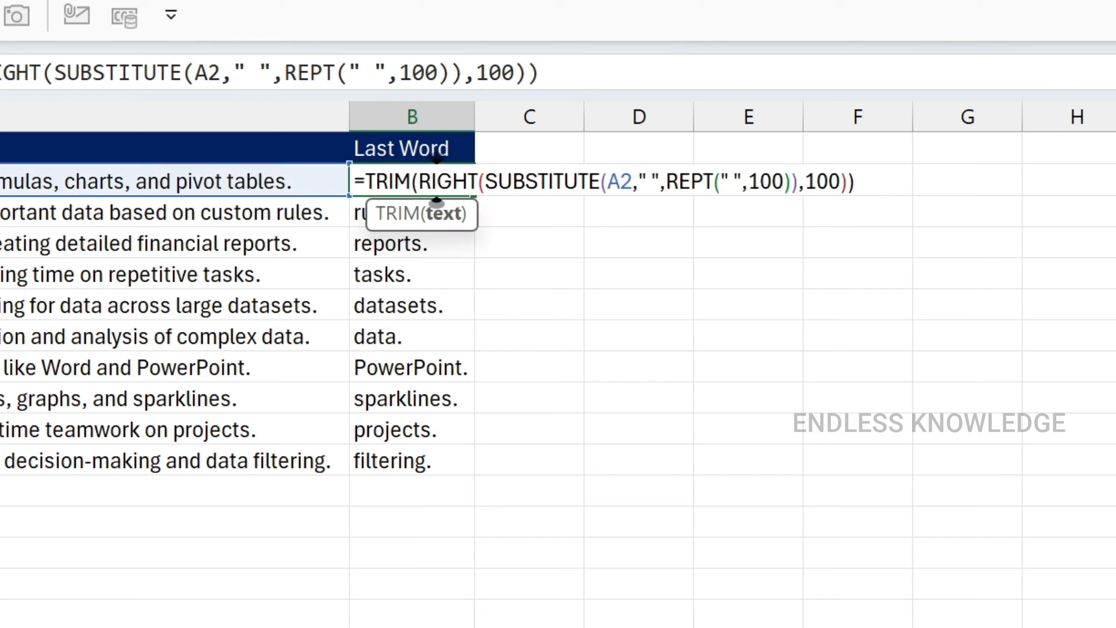
{"action": "left_click", "coordinate": [679, 180]}
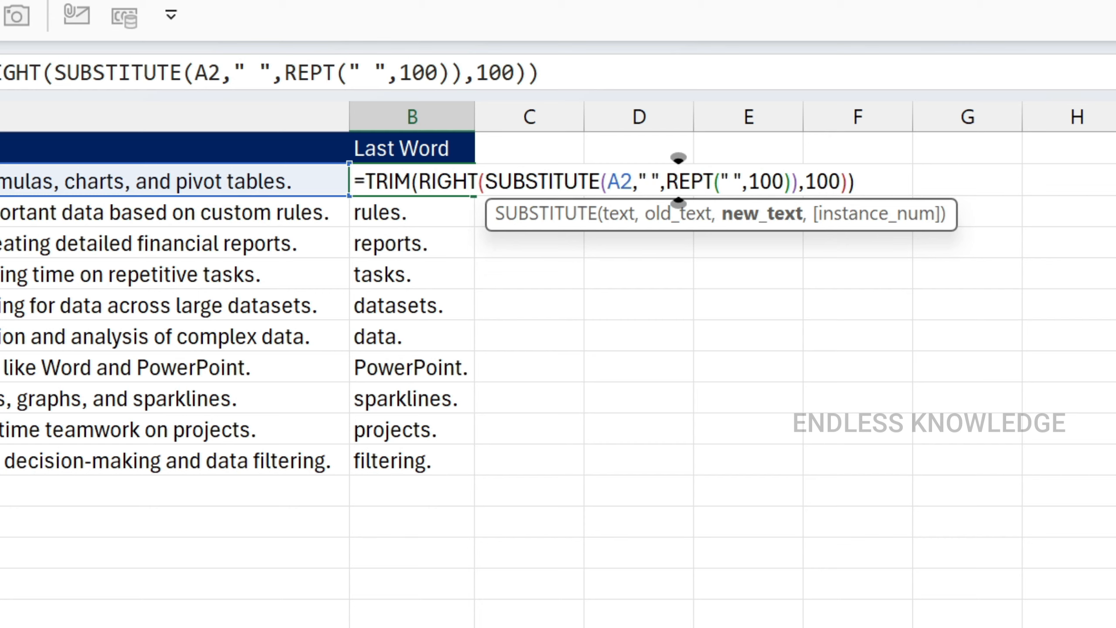
{"action": "key", "text": "Escape"}
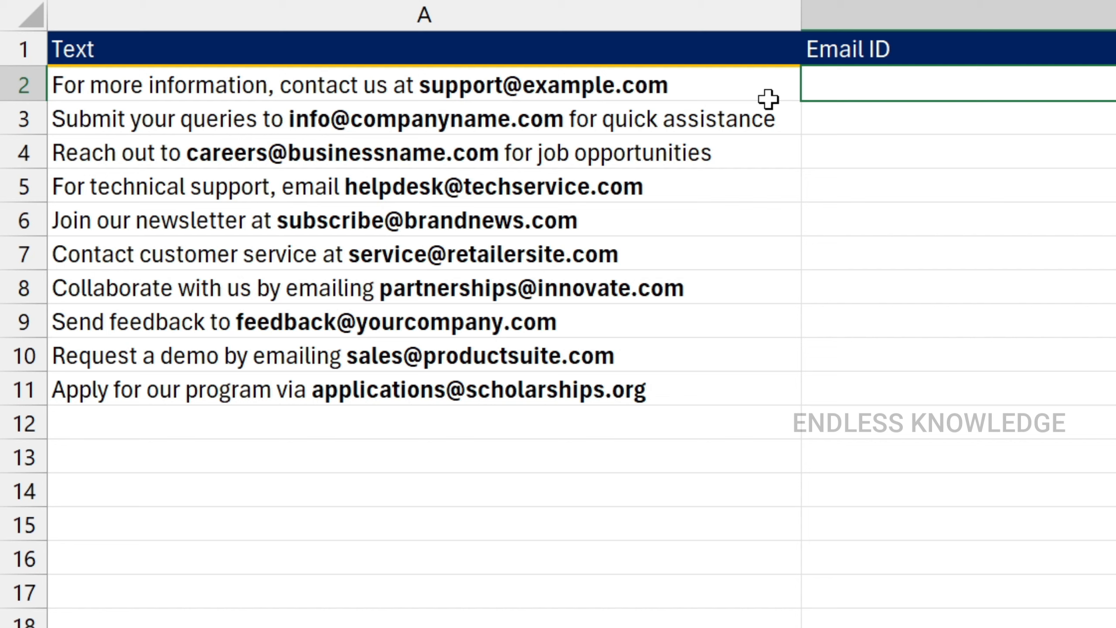
Step: Examine where the email address sits within the Text sentences in A2, A3 and A4 of the Email ID sheet
{"action": "left_click", "coordinate": [710, 92]}
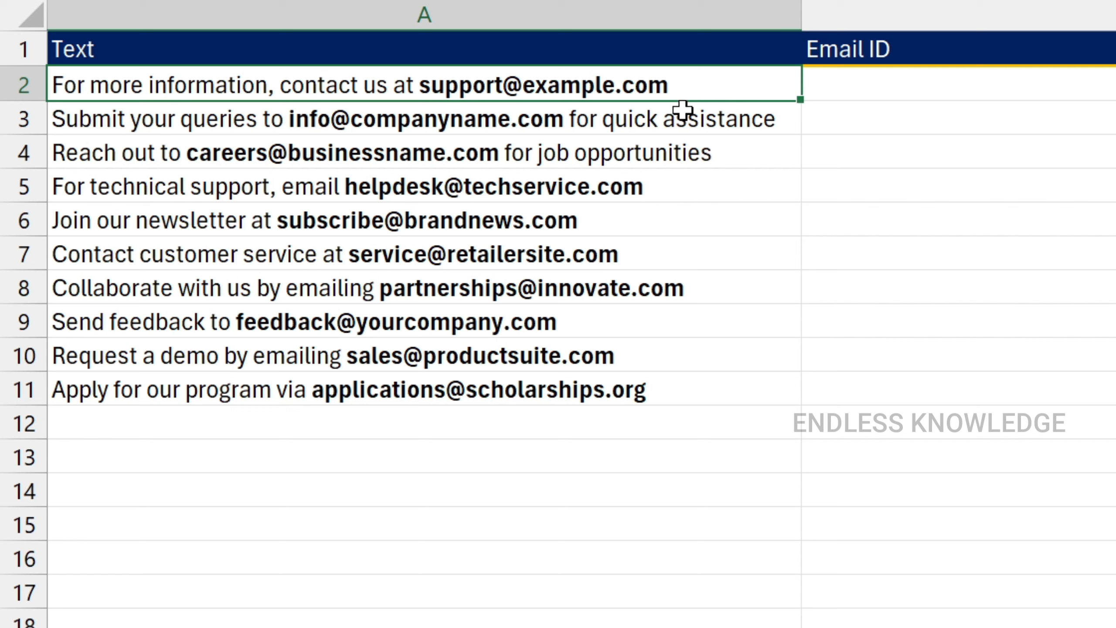
{"action": "left_click", "coordinate": [523, 119]}
{"action": "left_click", "coordinate": [520, 152]}
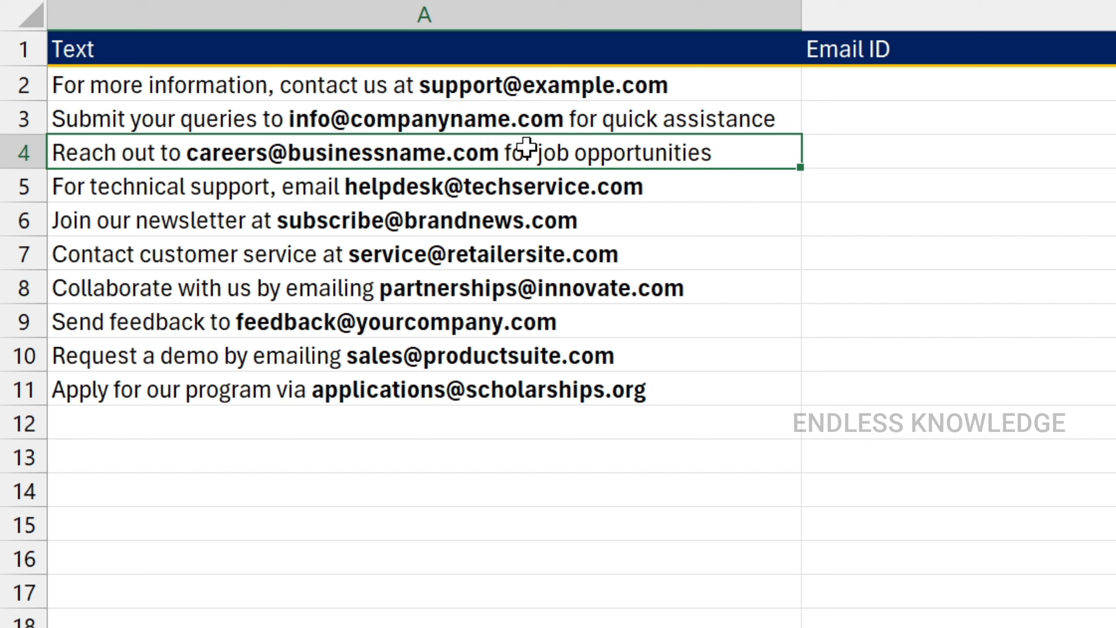
Step: Start a SUBSTITUTE formula in the first Email ID cell, B2, with A2 as the text
{"action": "left_click", "coordinate": [868, 93]}
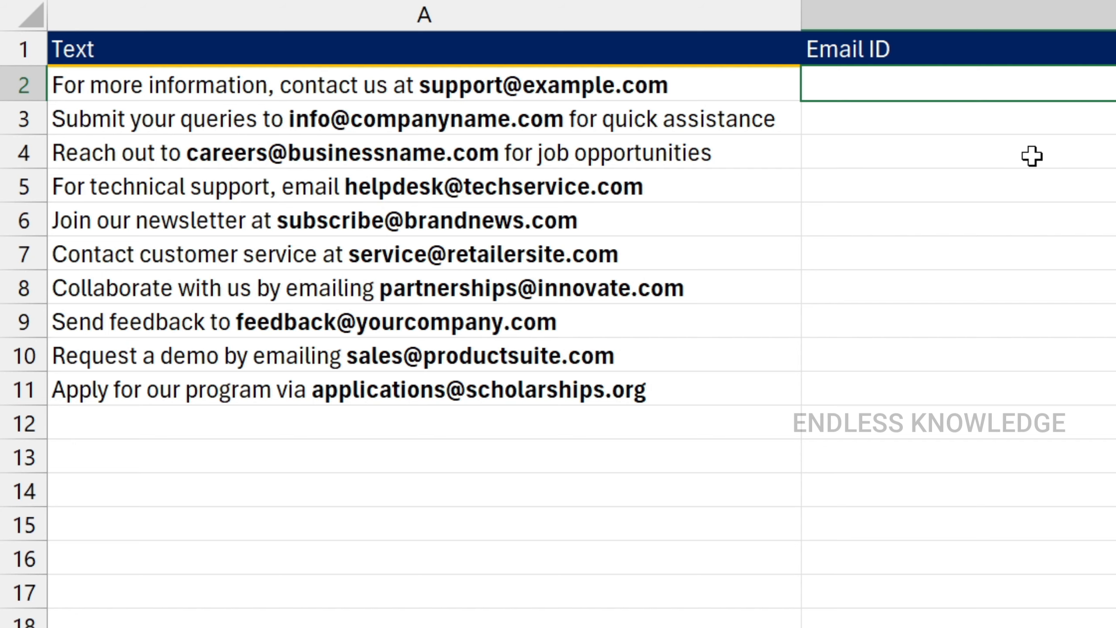
{"action": "type", "text": "="}
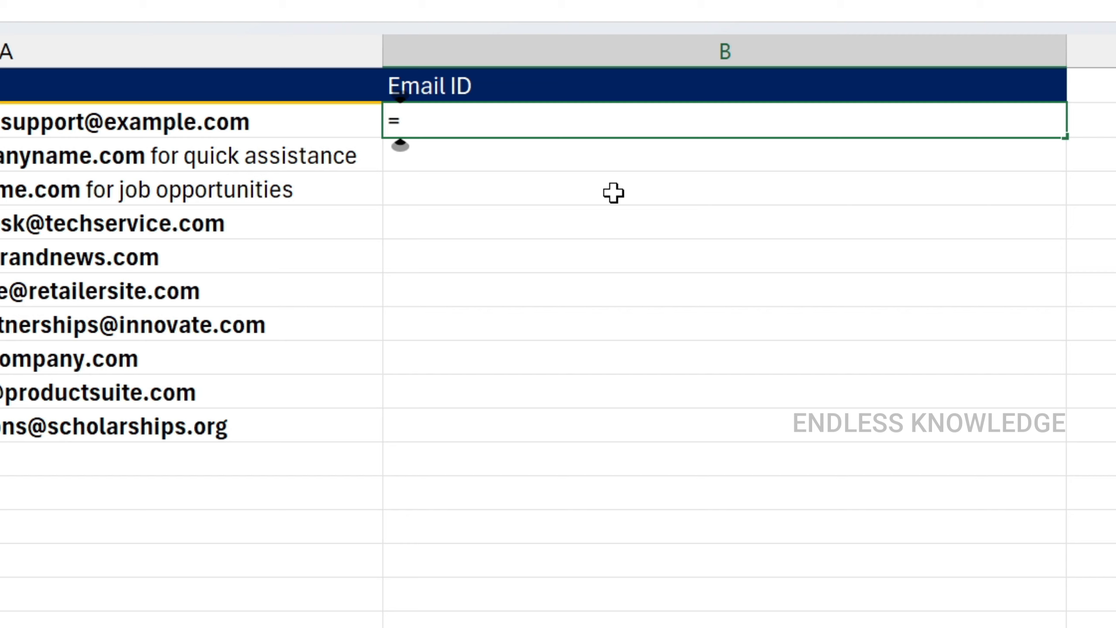
{"action": "type", "text": "sub"}
{"action": "key", "text": "Tab"}
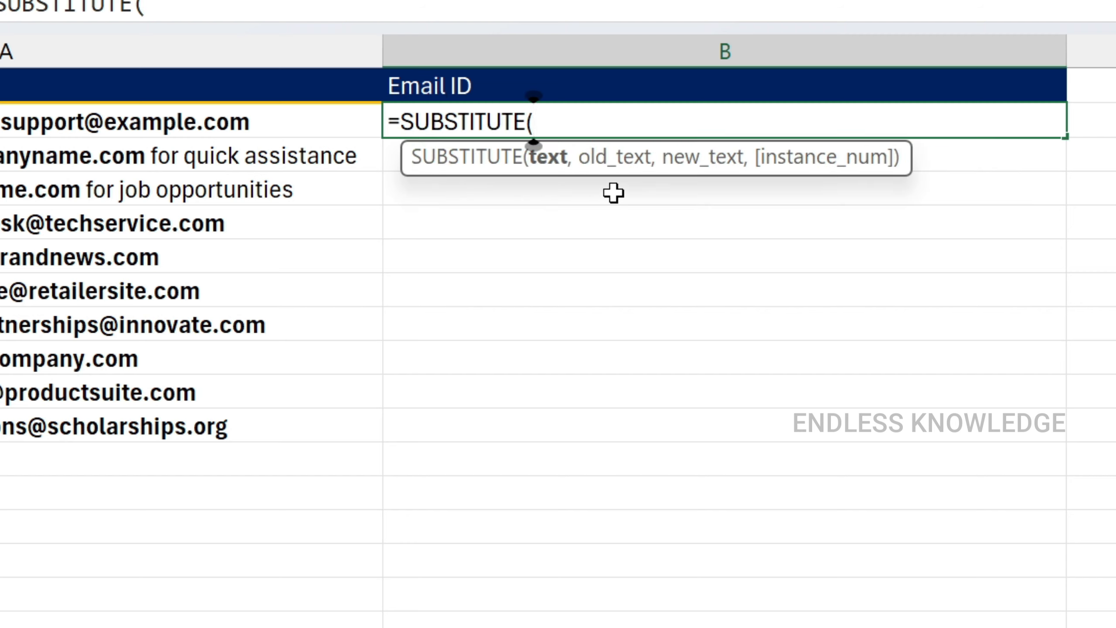
{"action": "left_click", "coordinate": [284, 114]}
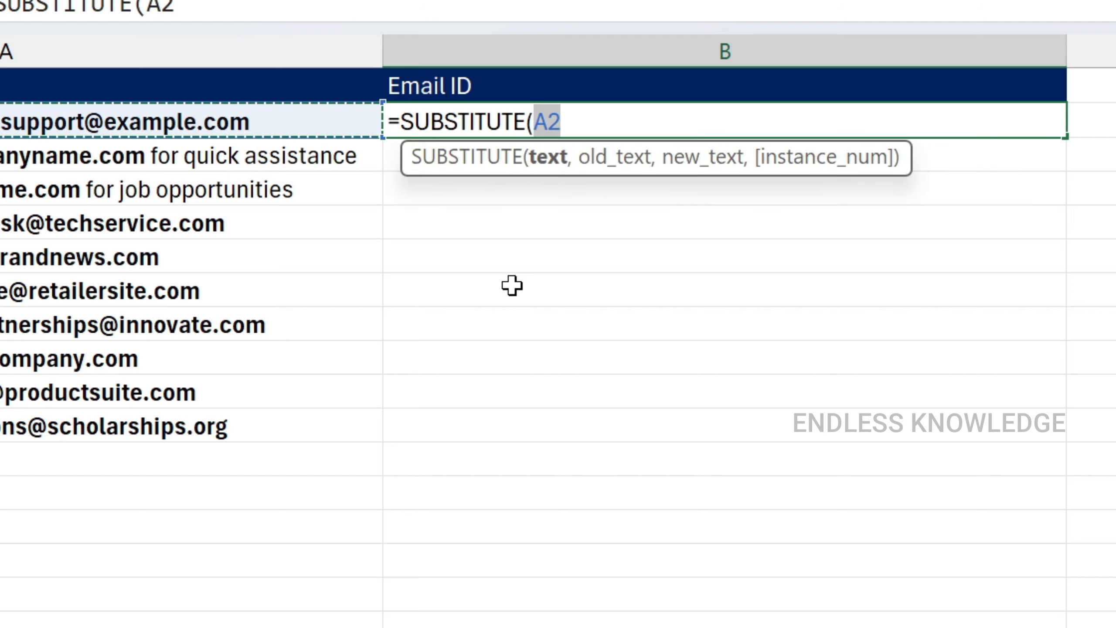
{"action": "type", "text": ","}
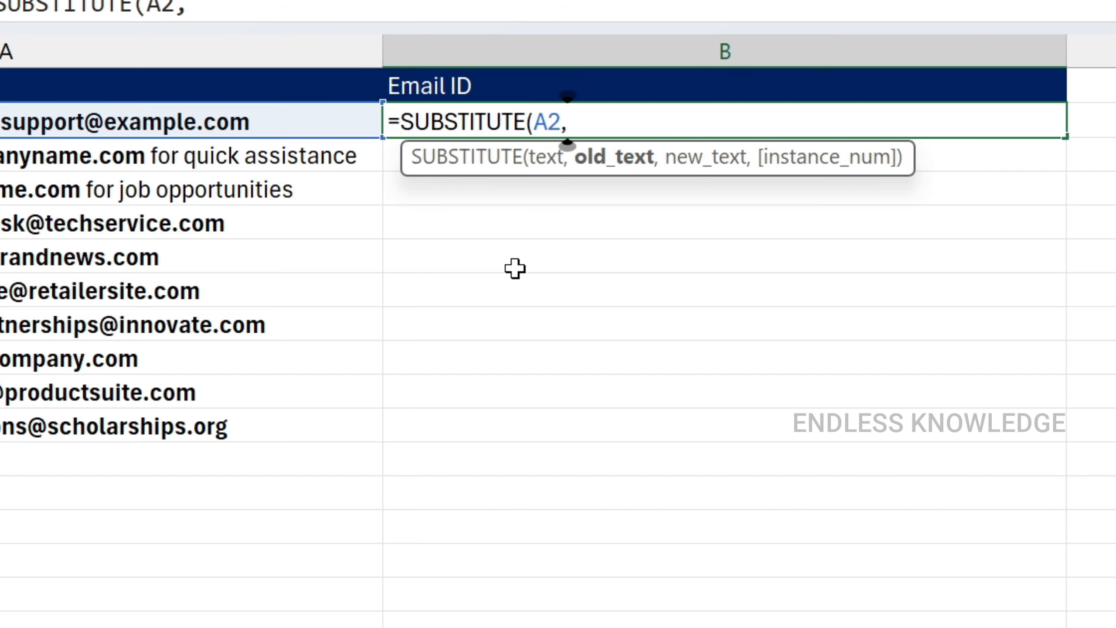
Step: Complete the SUBSTITUTE formula in B2 so each space in A2 is replaced with REPT(" ",100)
{"action": "type", "text": "\" \",rep"}
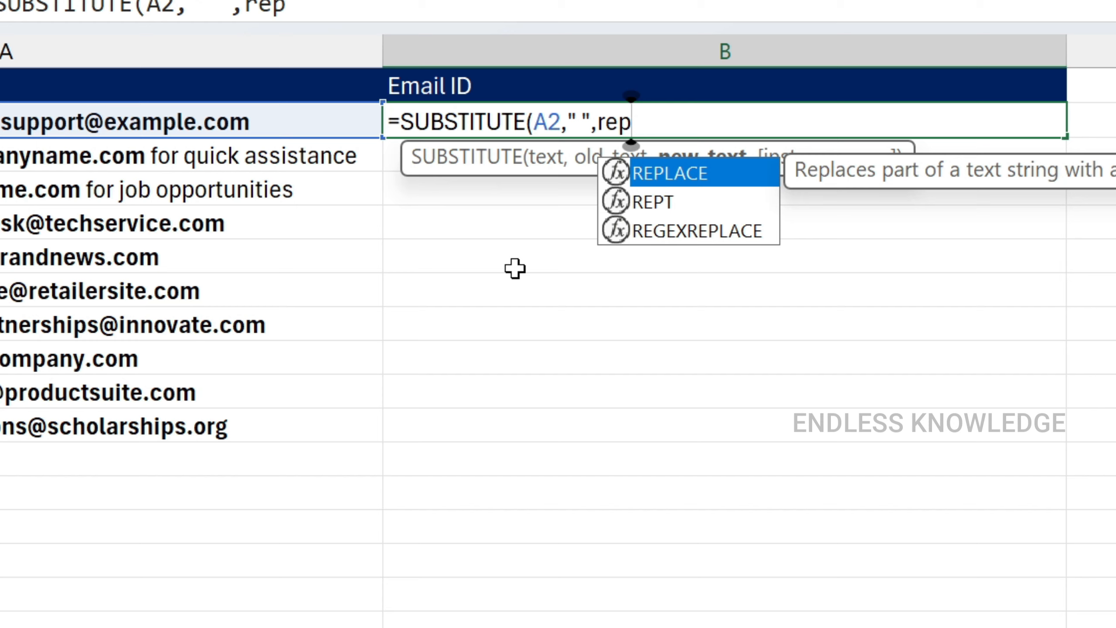
{"action": "key", "text": "Down"}
{"action": "key", "text": "Tab"}
{"action": "type", "text": "\""}
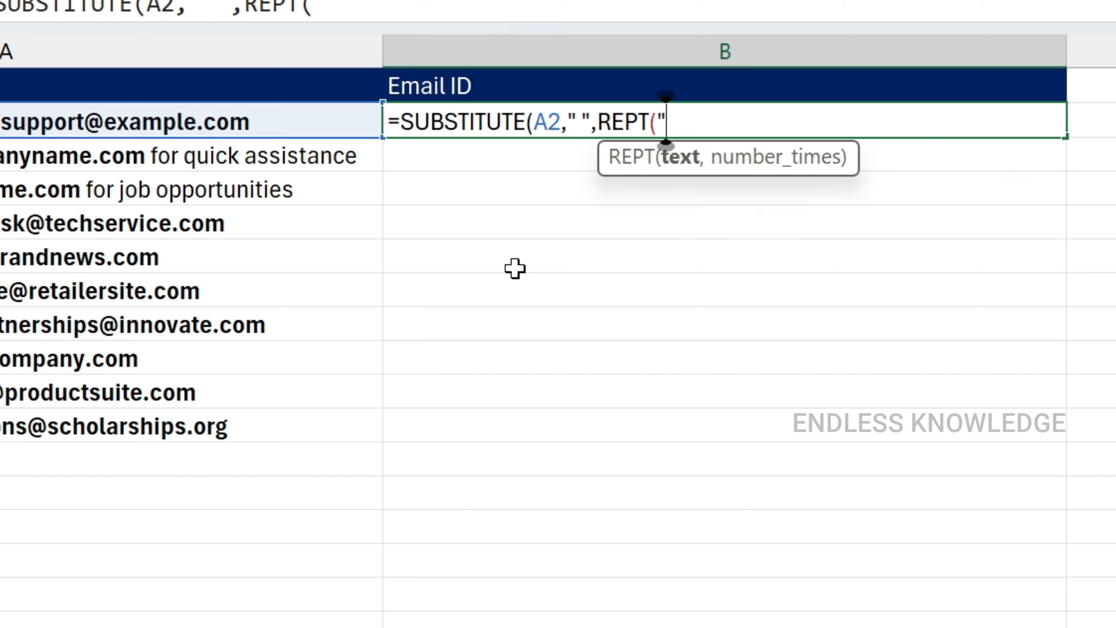
{"action": "type", "text": " \","}
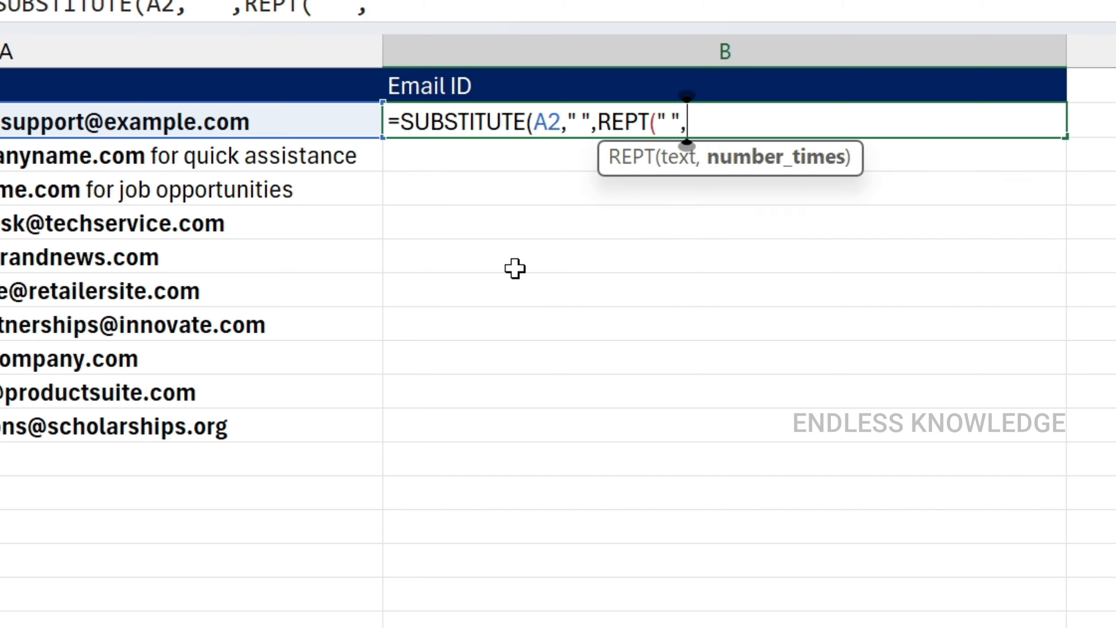
{"action": "type", "text": "100"}
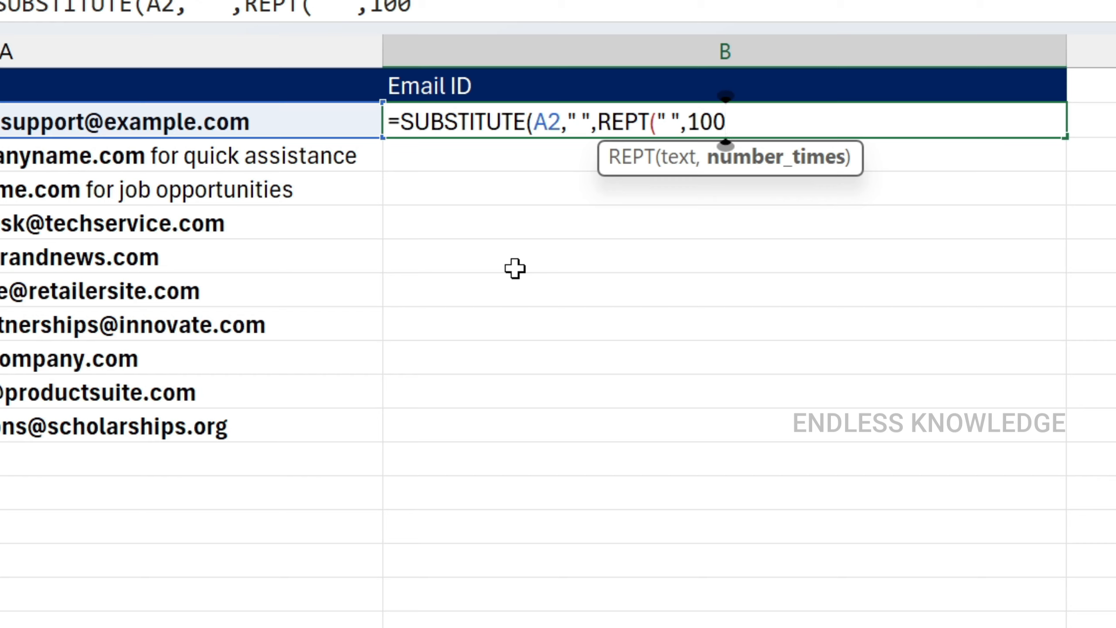
{"action": "type", "text": "))"}
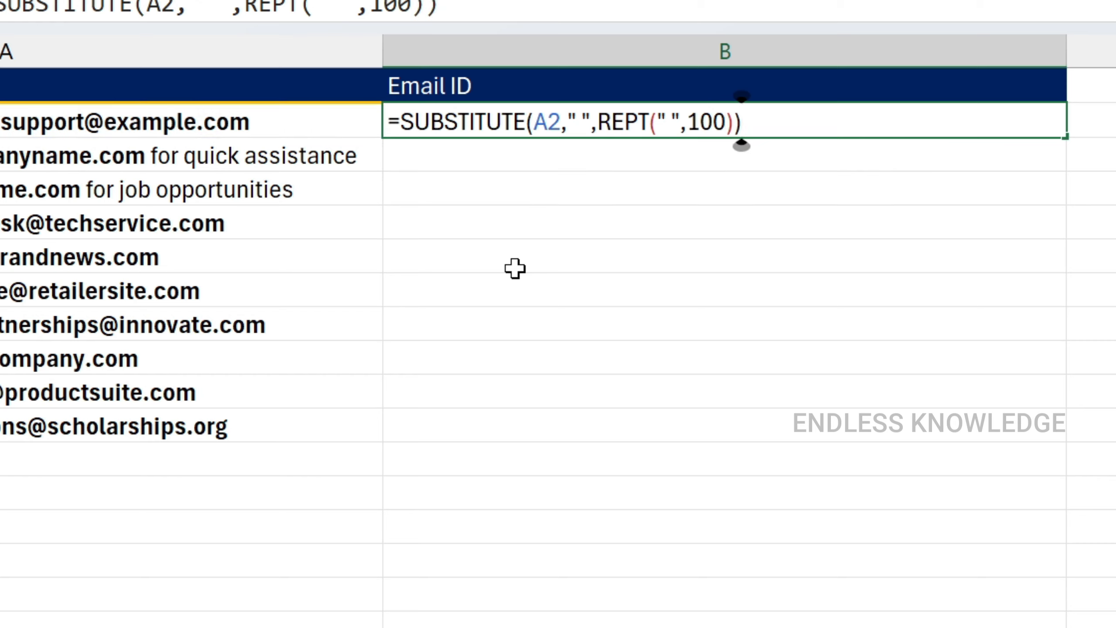
{"action": "key", "text": "Return"}
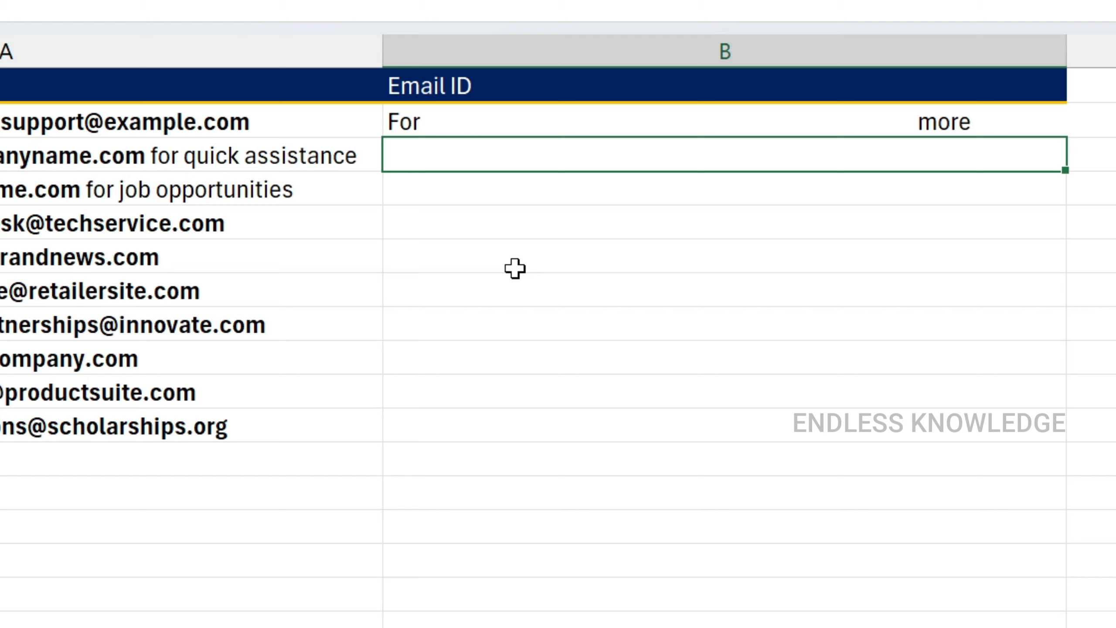
Step: Evaluate the B2 formula in place to inspect the widely spaced text, and leave the cell without changing it
{"action": "double_click", "coordinate": [562, 127]}
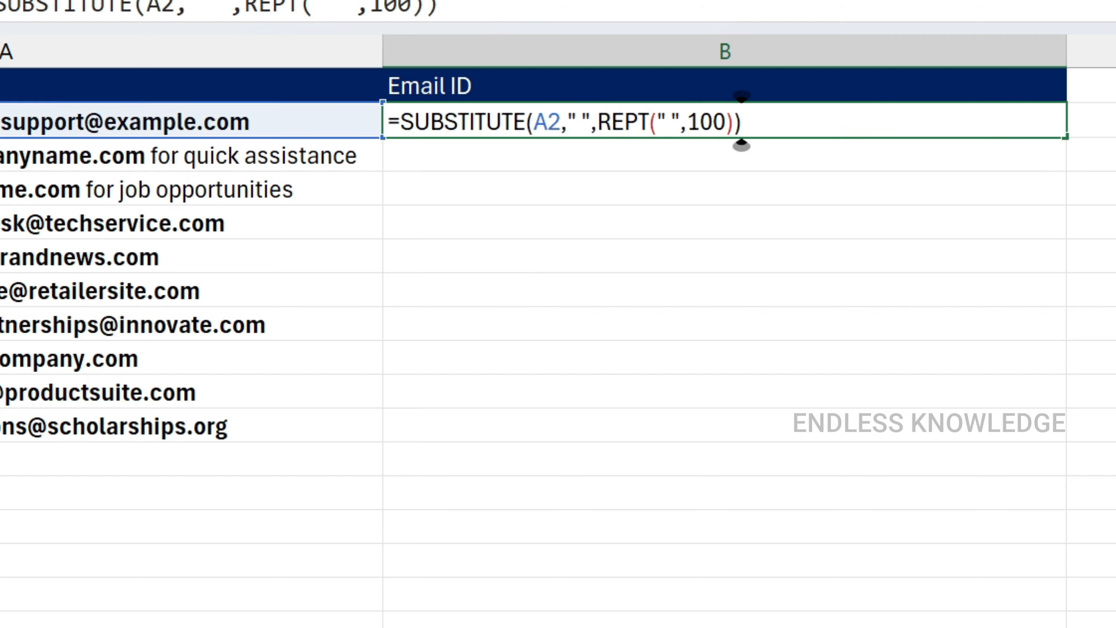
{"action": "key", "text": "F9"}
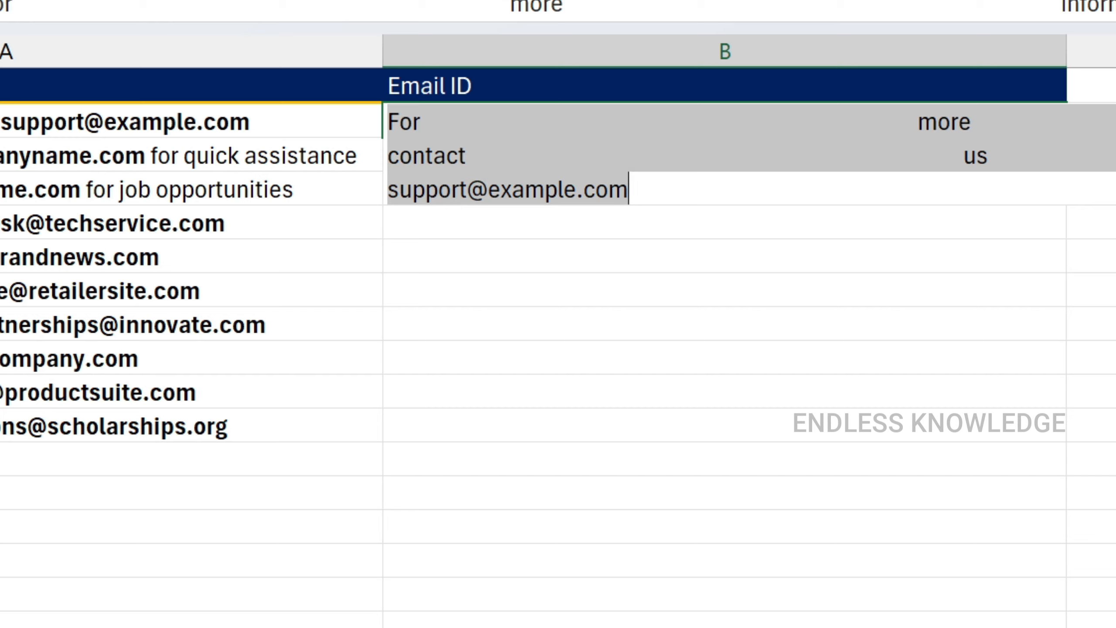
{"action": "key", "text": "Escape"}
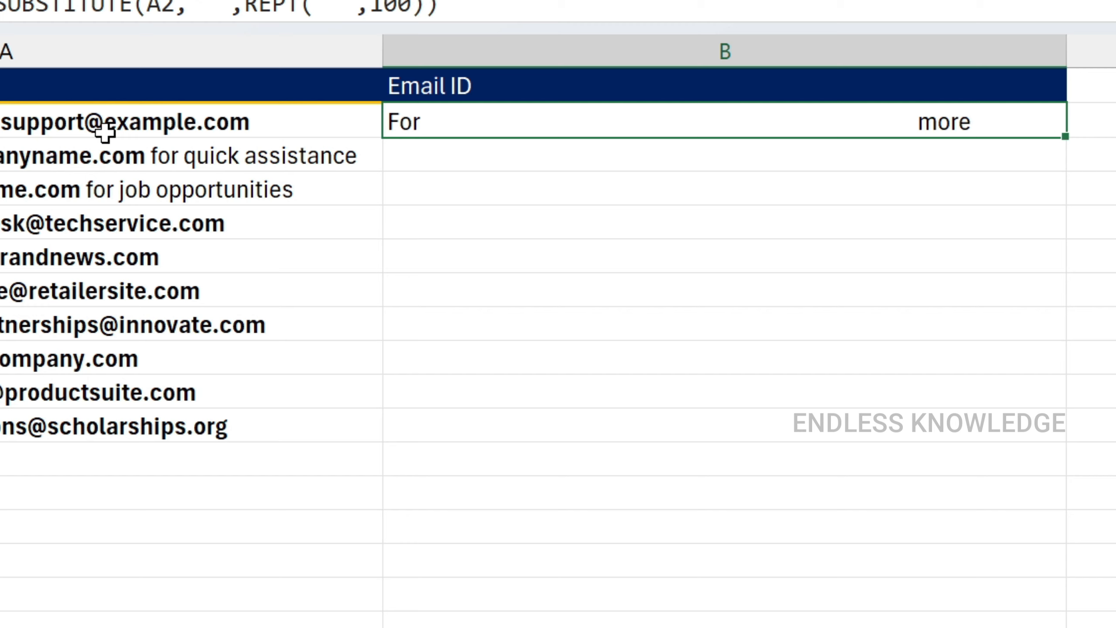
Step: Wrap the B2 SUBSTITUTE formula in FIND to locate "@" within the spaced-out text
{"action": "double_click", "coordinate": [433, 132]}
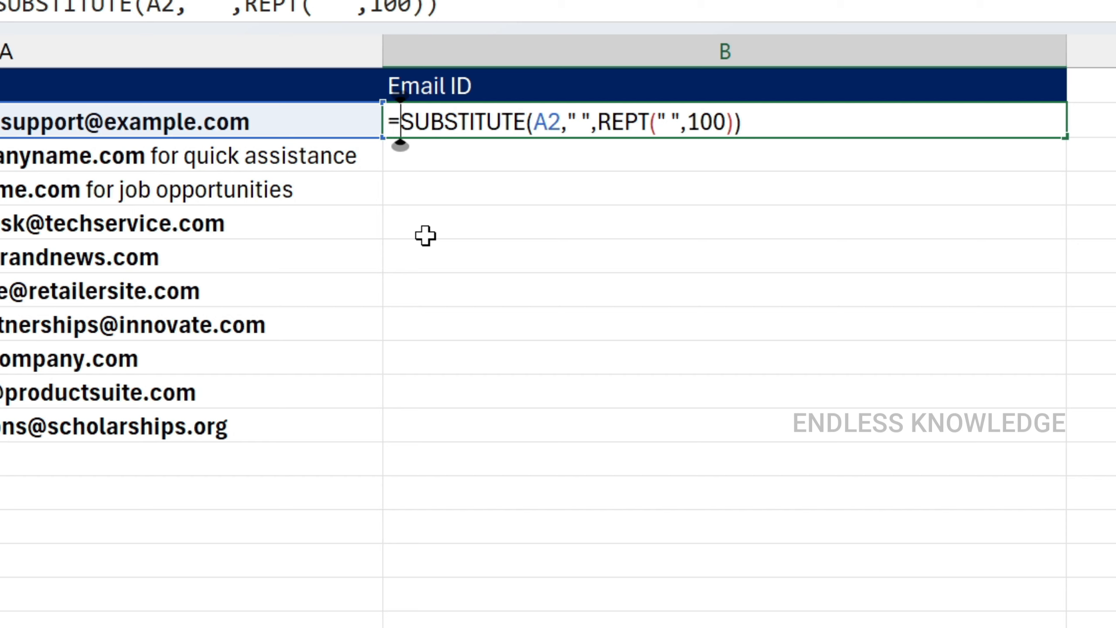
{"action": "type", "text": "fin"}
{"action": "key", "text": "Tab"}
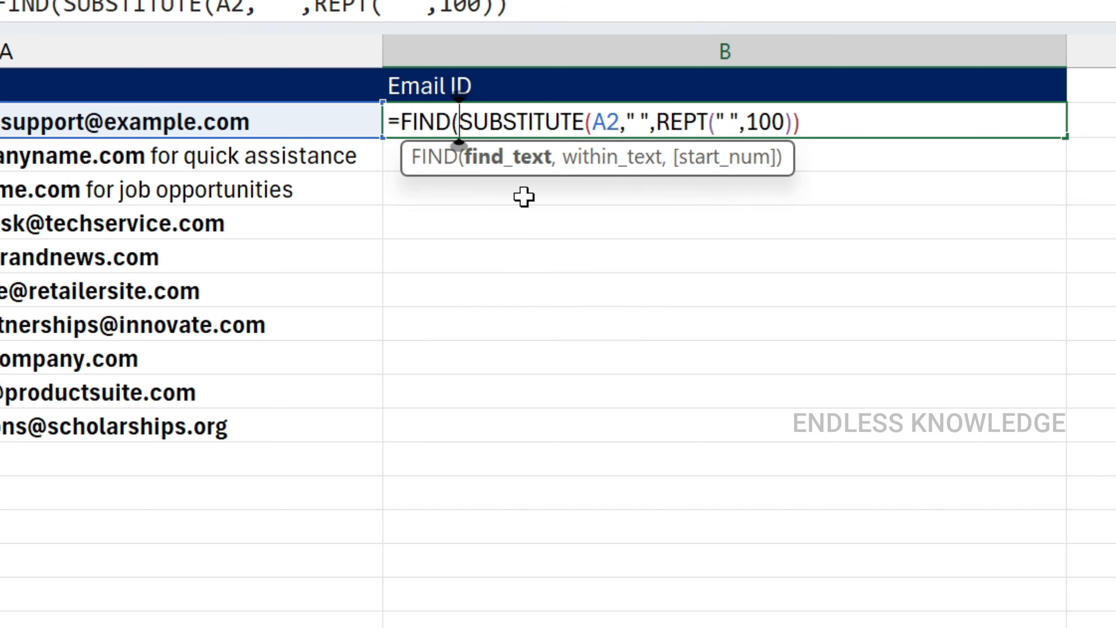
{"action": "type", "text": "\""}
{"action": "type", "text": "@"}
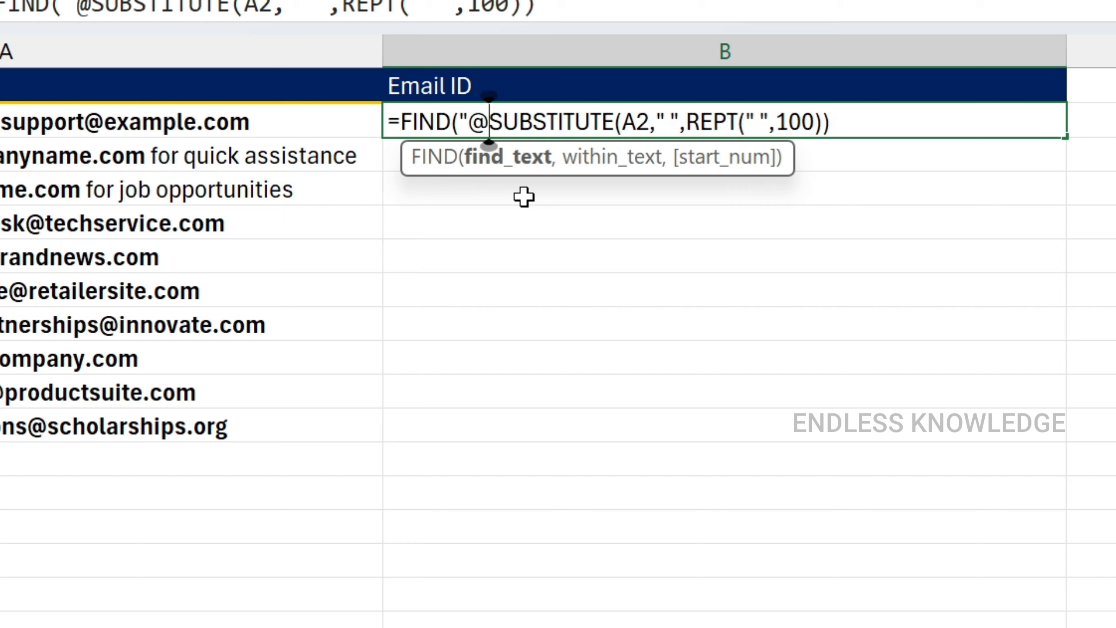
{"action": "type", "text": "\","}
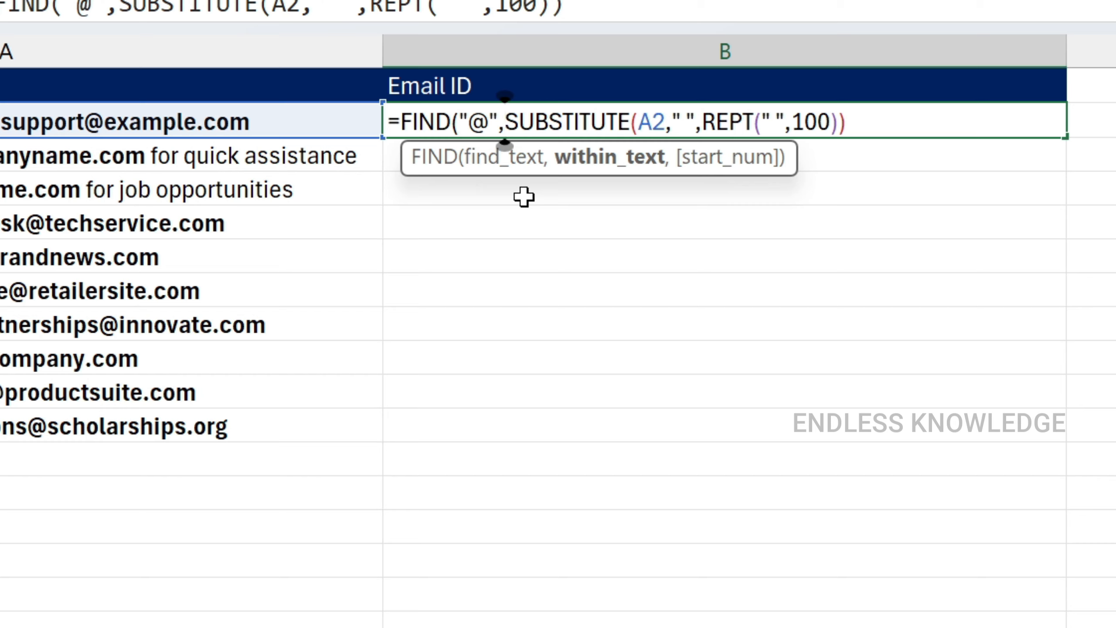
{"action": "key", "text": "End"}
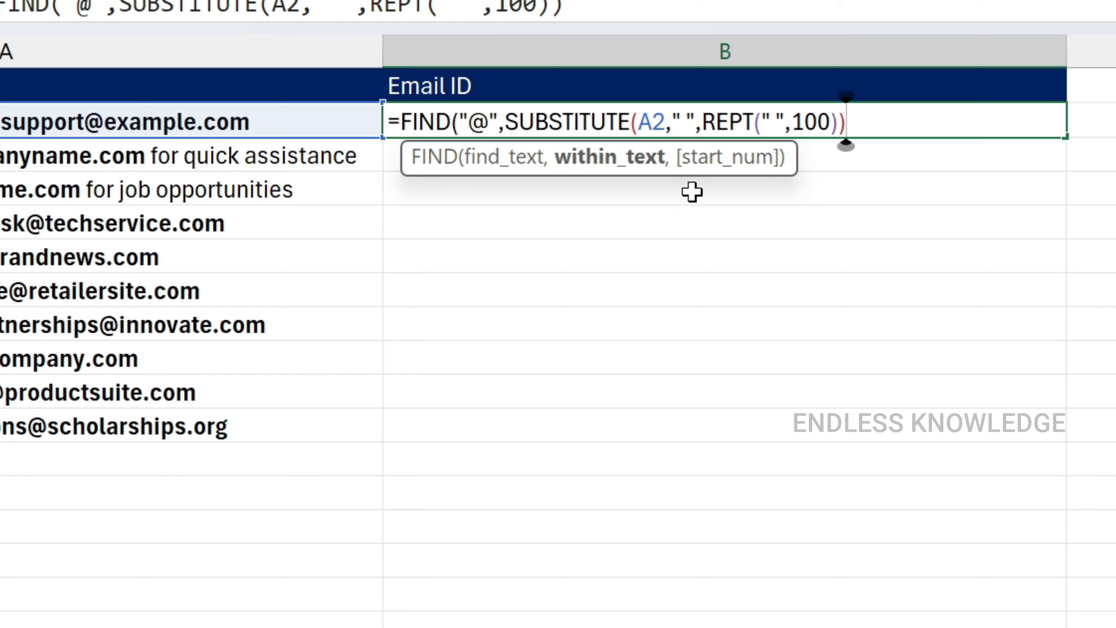
{"action": "type", "text": ")"}
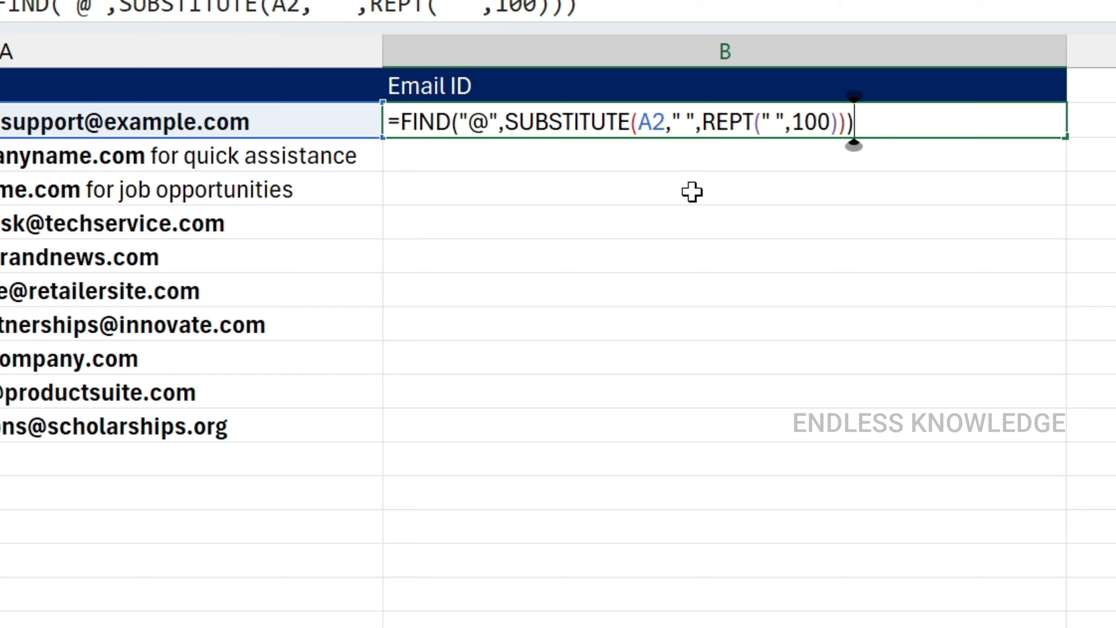
{"action": "key", "text": "Return"}
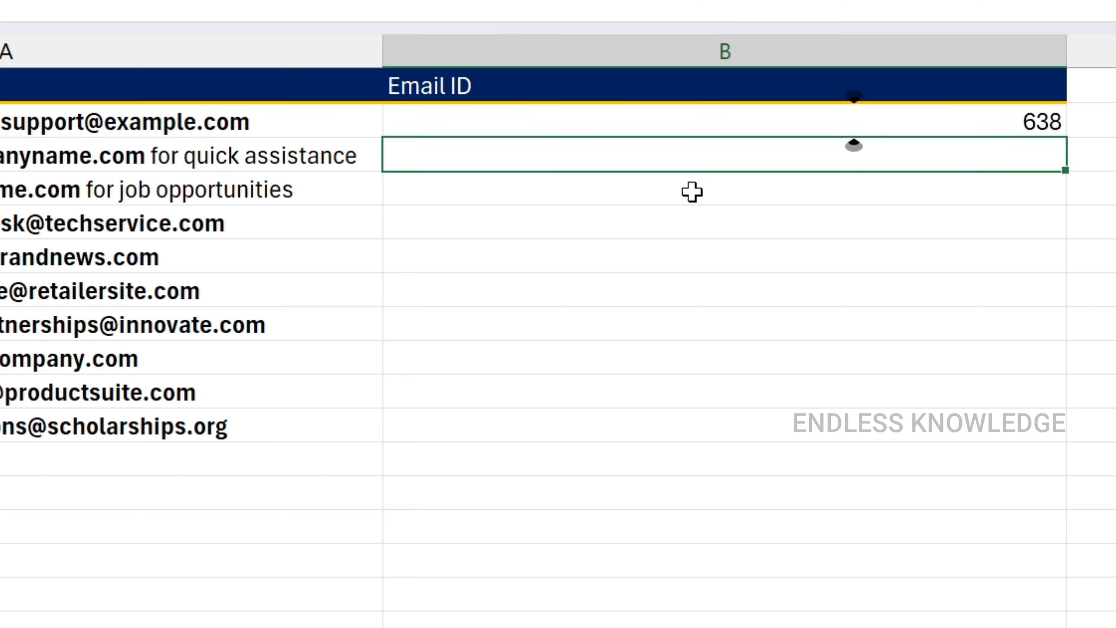
Step: Subtract 50 from the FIND result in the B2 formula
{"action": "left_click", "coordinate": [810, 120]}
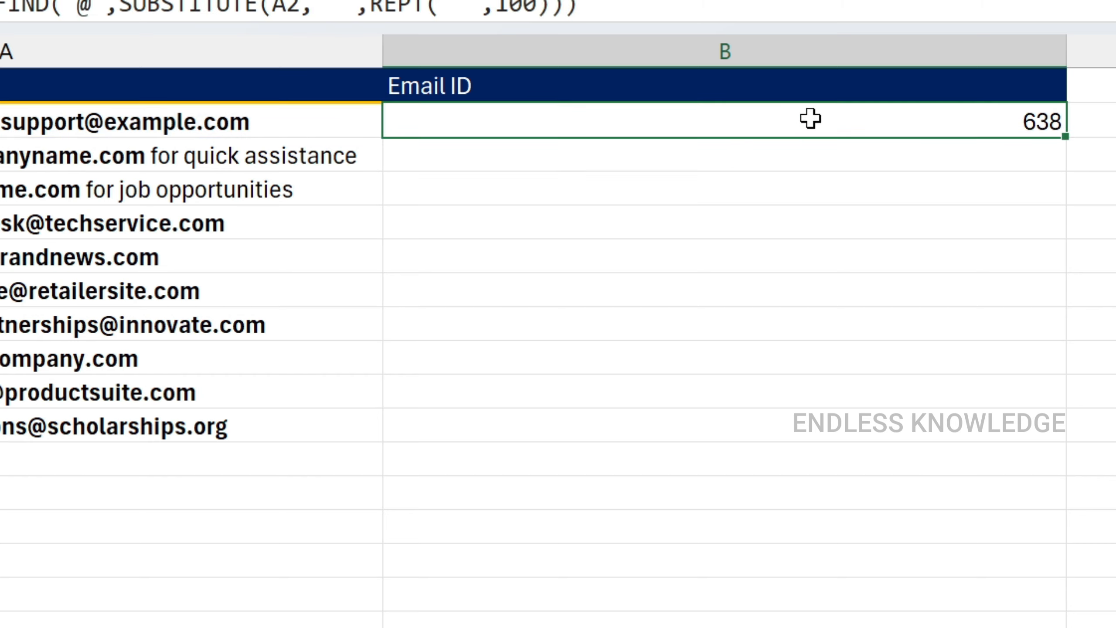
{"action": "double_click", "coordinate": [985, 130]}
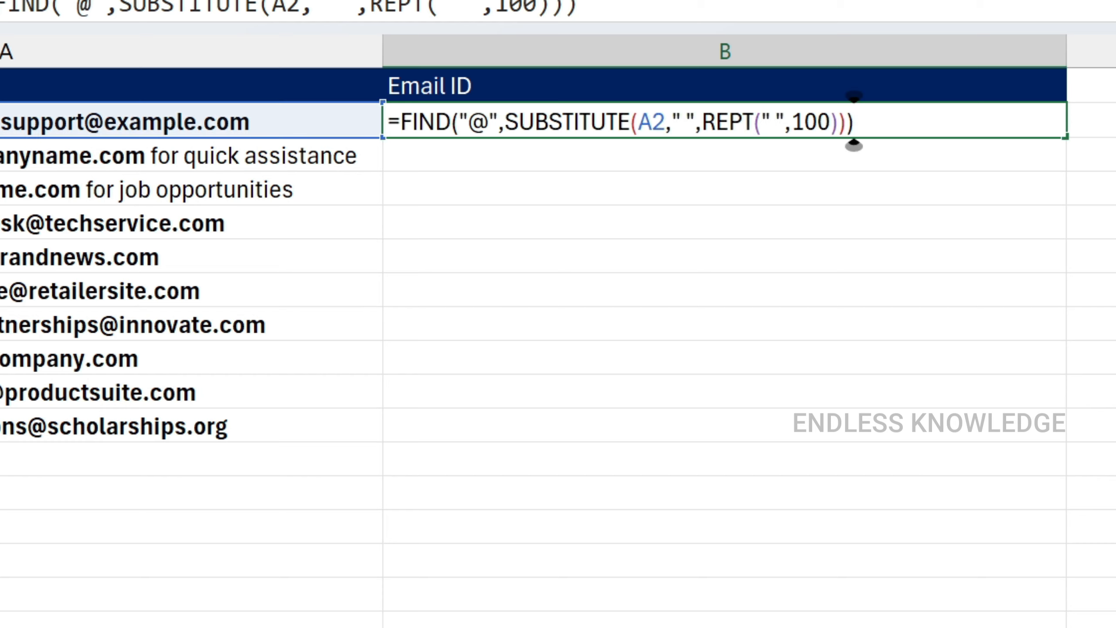
{"action": "type", "text": "-50"}
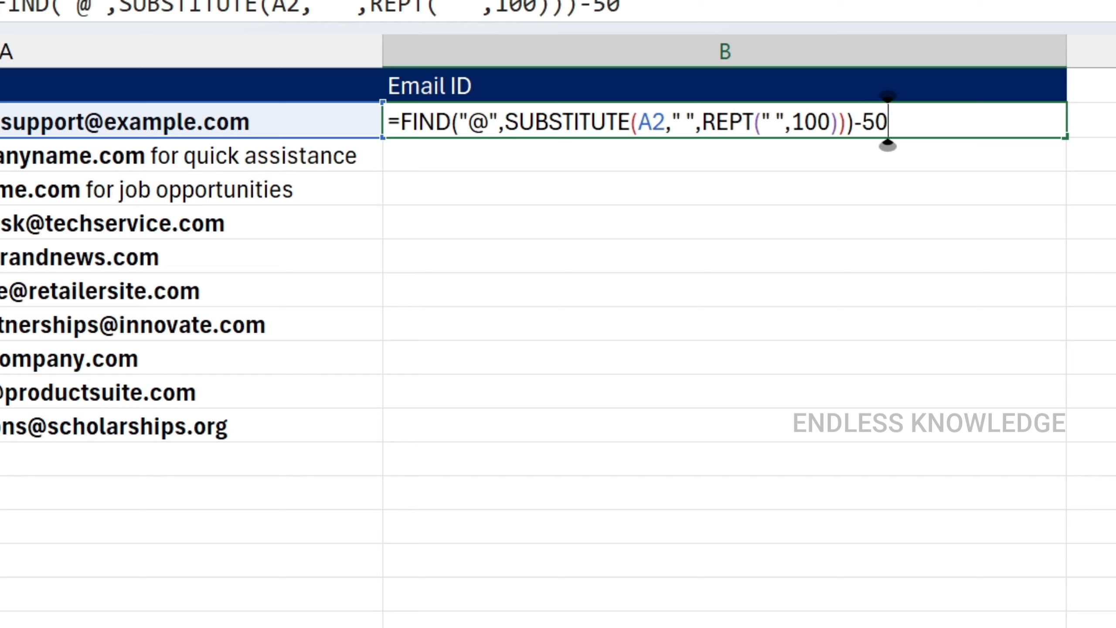
{"action": "key", "text": "Return"}
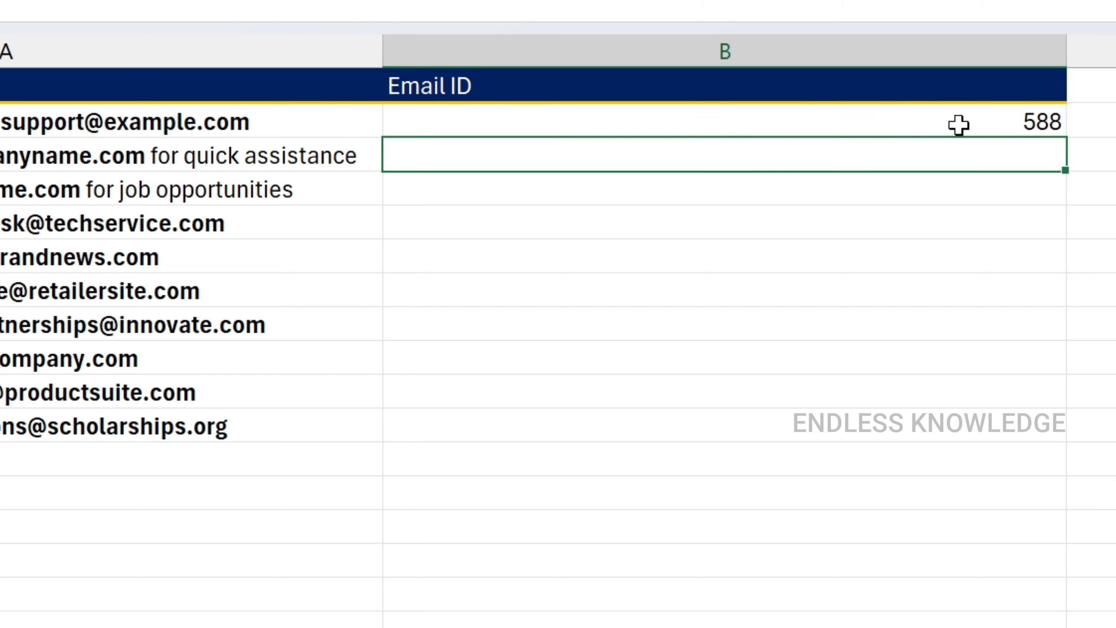
Step: Wrap the whole FIND(...)-50 expression in B2 in a MAX function
{"action": "left_click", "coordinate": [959, 125]}
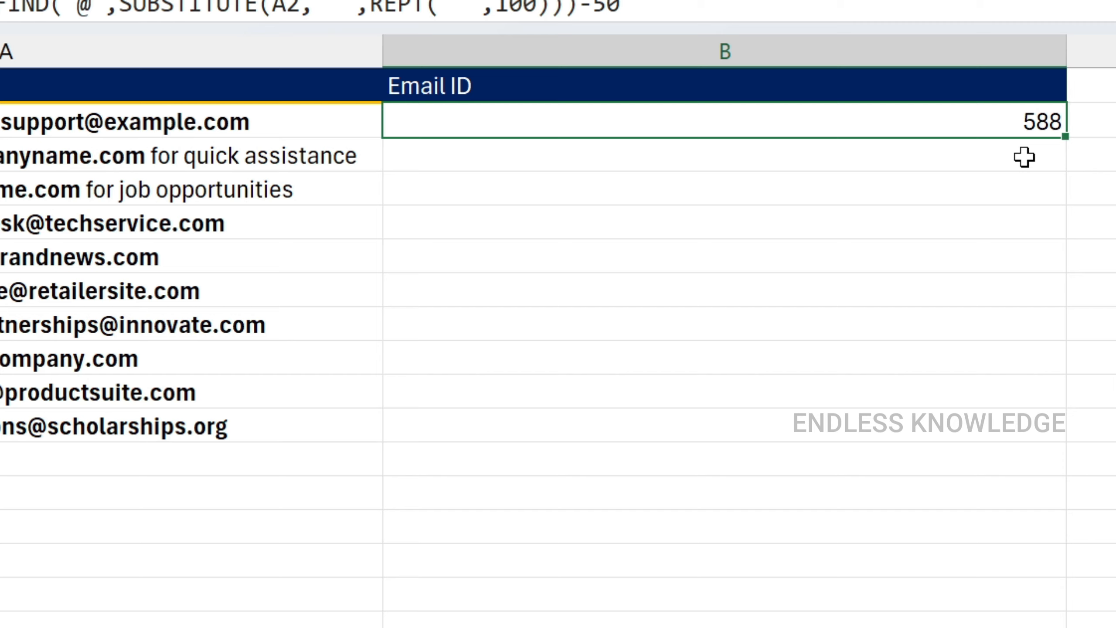
{"action": "double_click", "coordinate": [888, 121]}
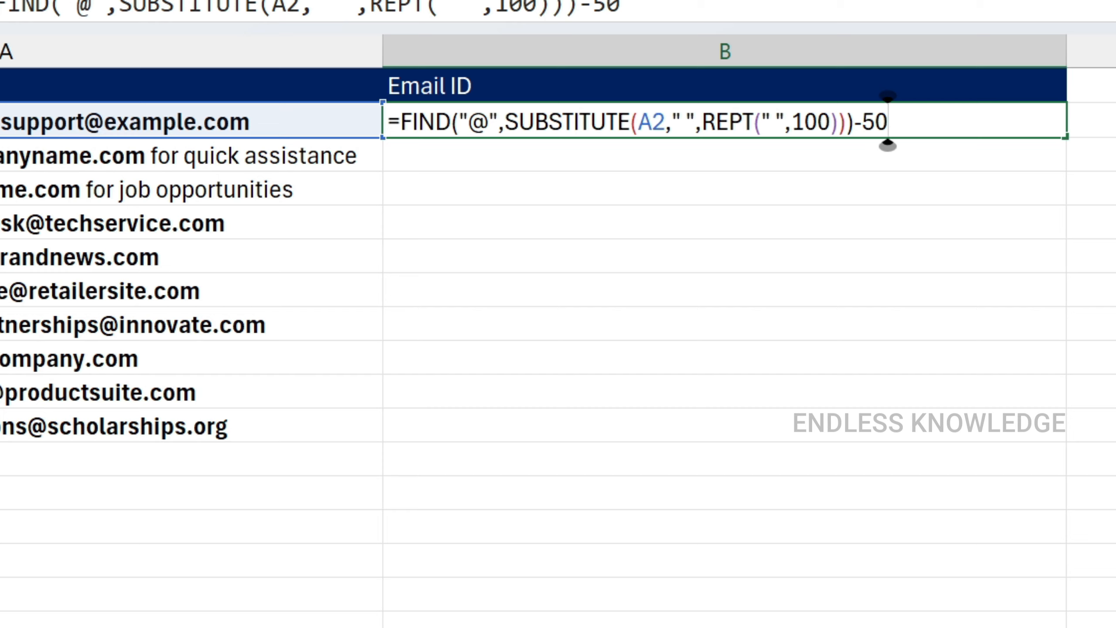
{"action": "left_click", "coordinate": [401, 122]}
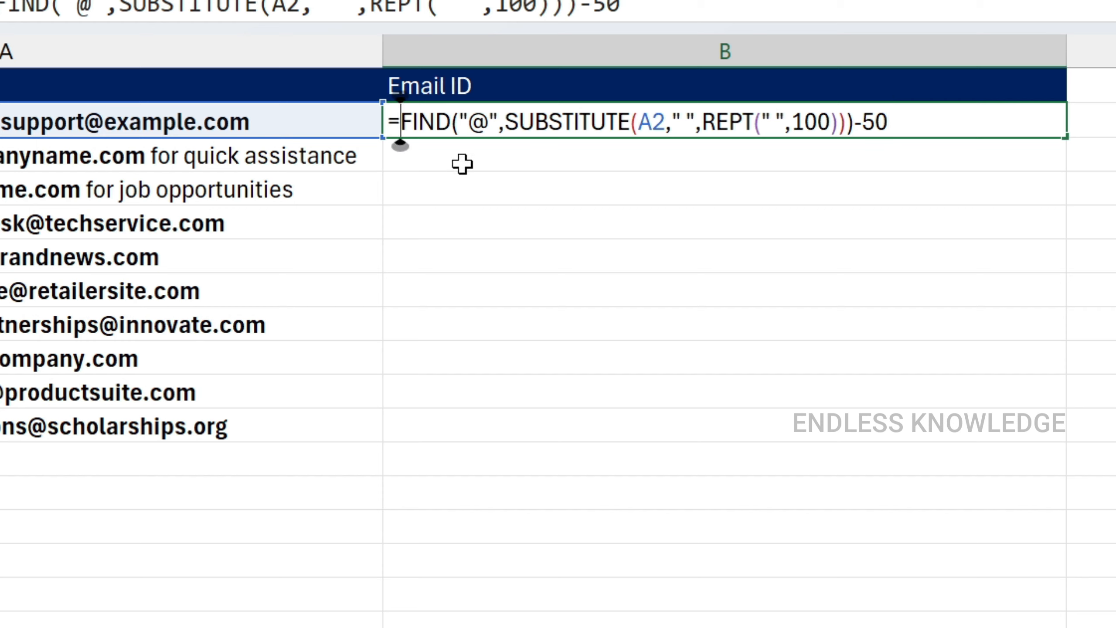
{"action": "type", "text": "max"}
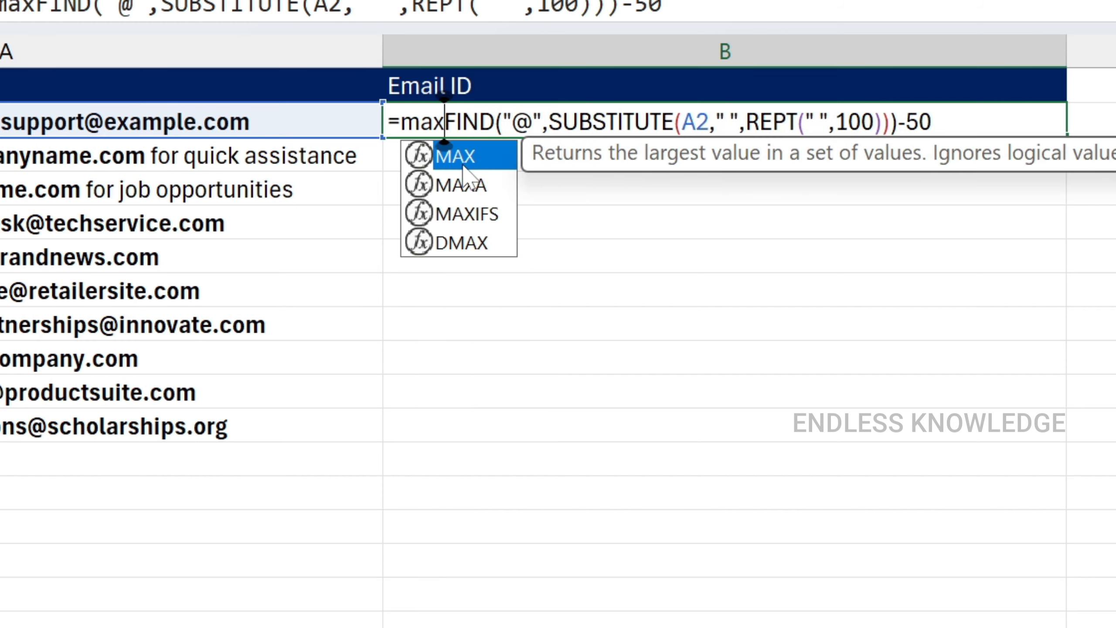
{"action": "key", "text": "Tab"}
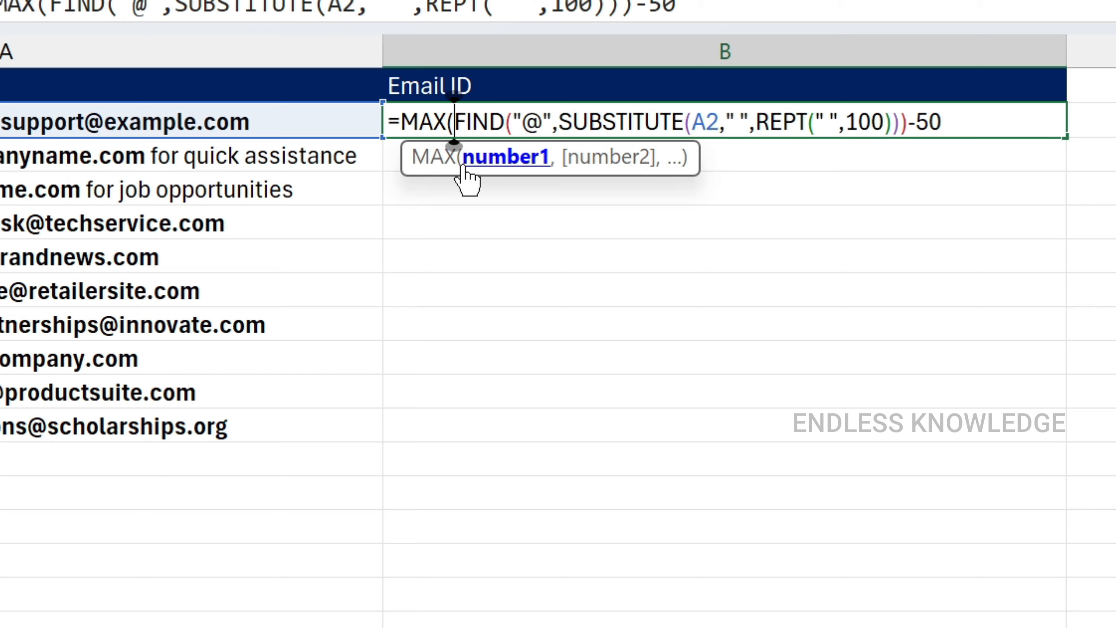
{"action": "key", "text": "End"}
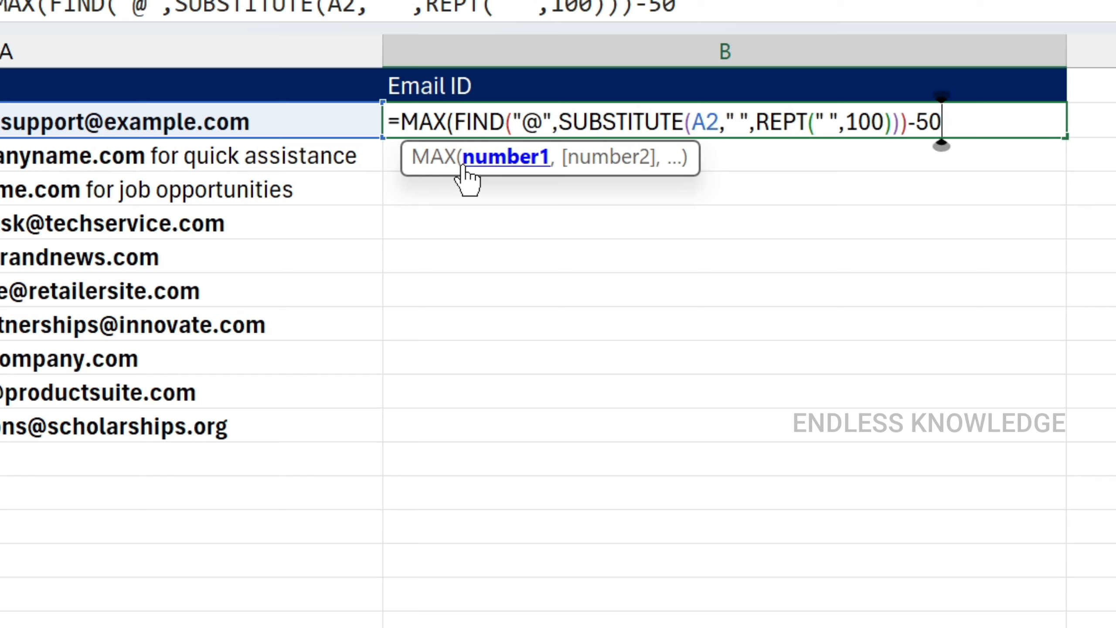
{"action": "type", "text": ")"}
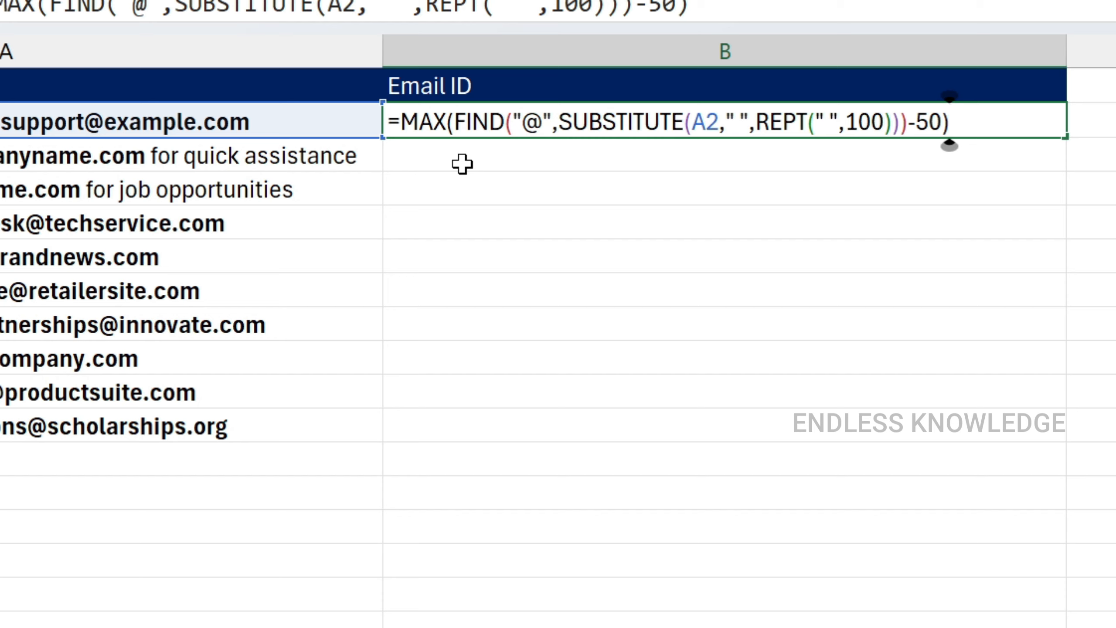
{"action": "key", "text": "Return"}
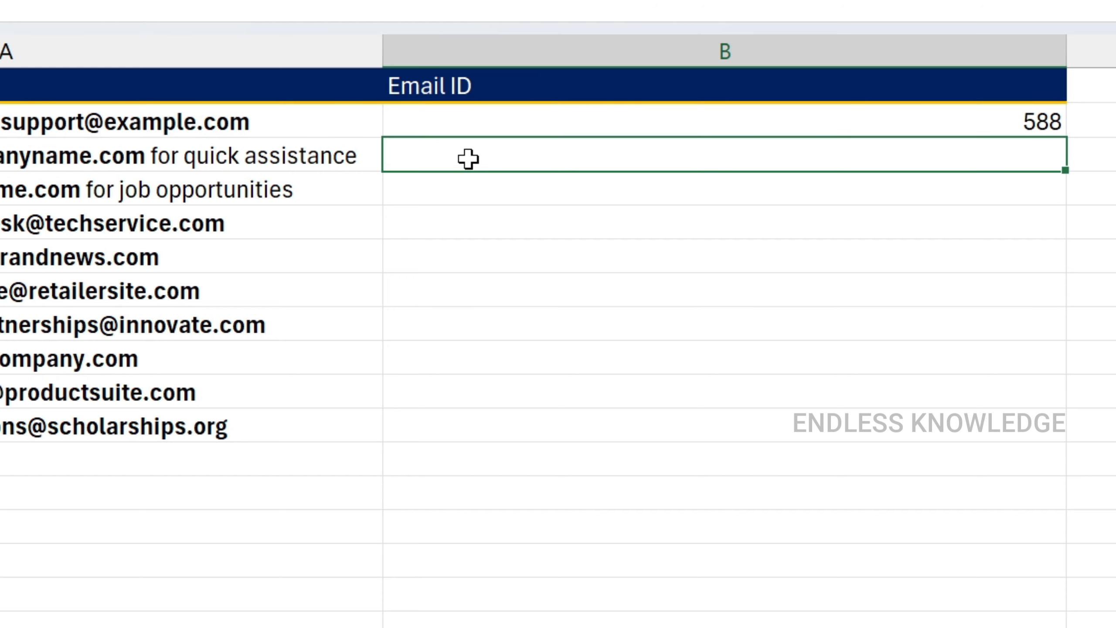
Step: Review the "@" search text inside the MAX formula in B2 and leave the formula as it is
{"action": "left_click", "coordinate": [721, 115]}
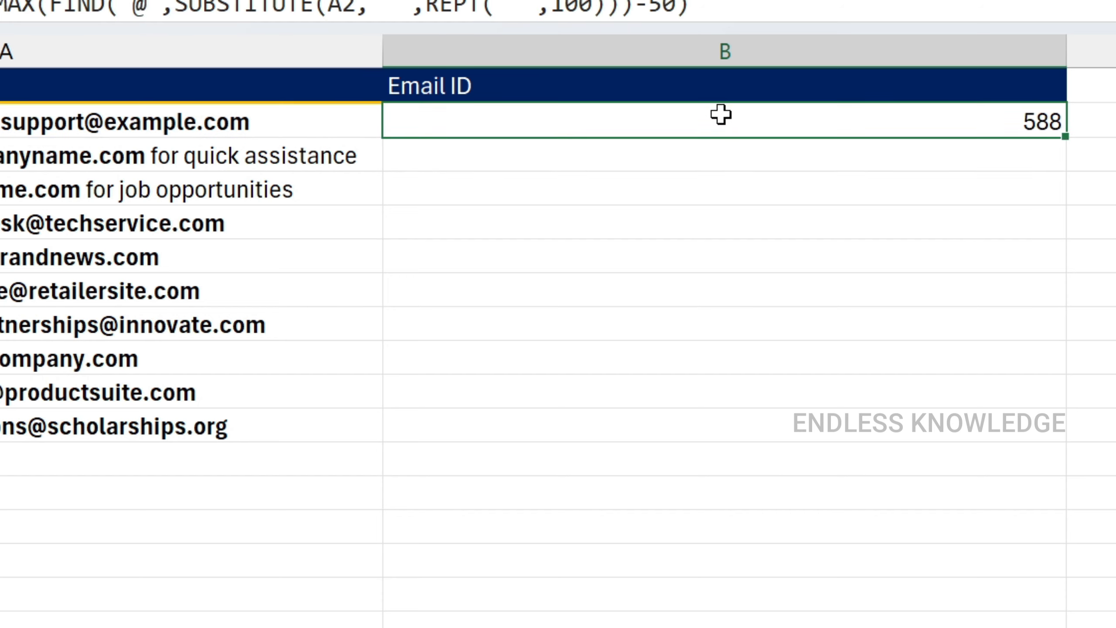
{"action": "double_click", "coordinate": [720, 116]}
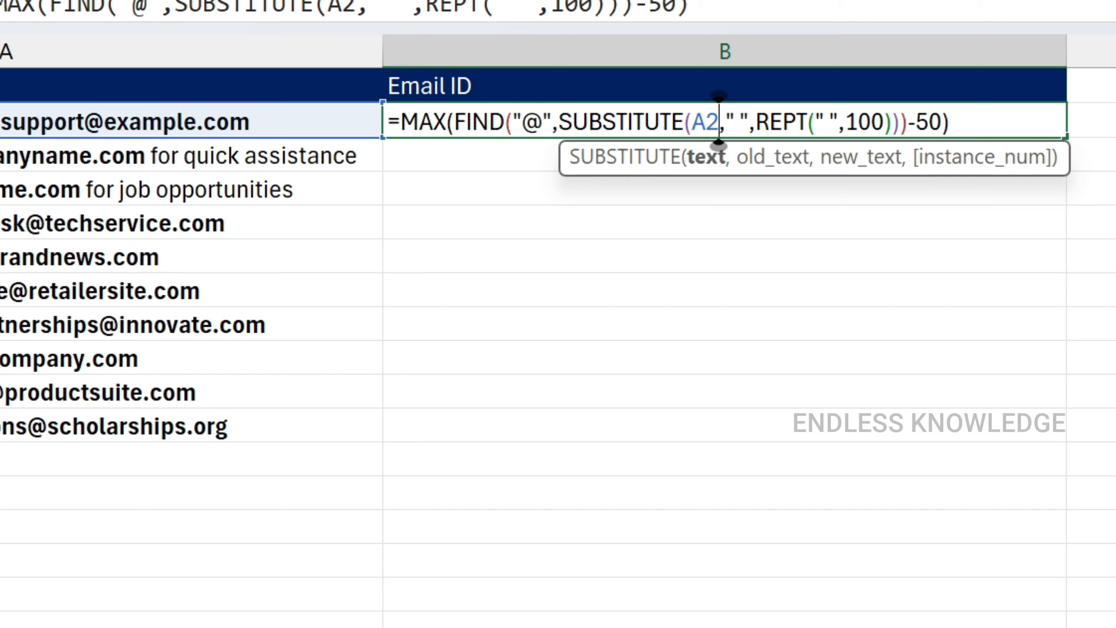
{"action": "left_click_drag", "start_coordinate": [522, 122], "coordinate": [543, 122]}
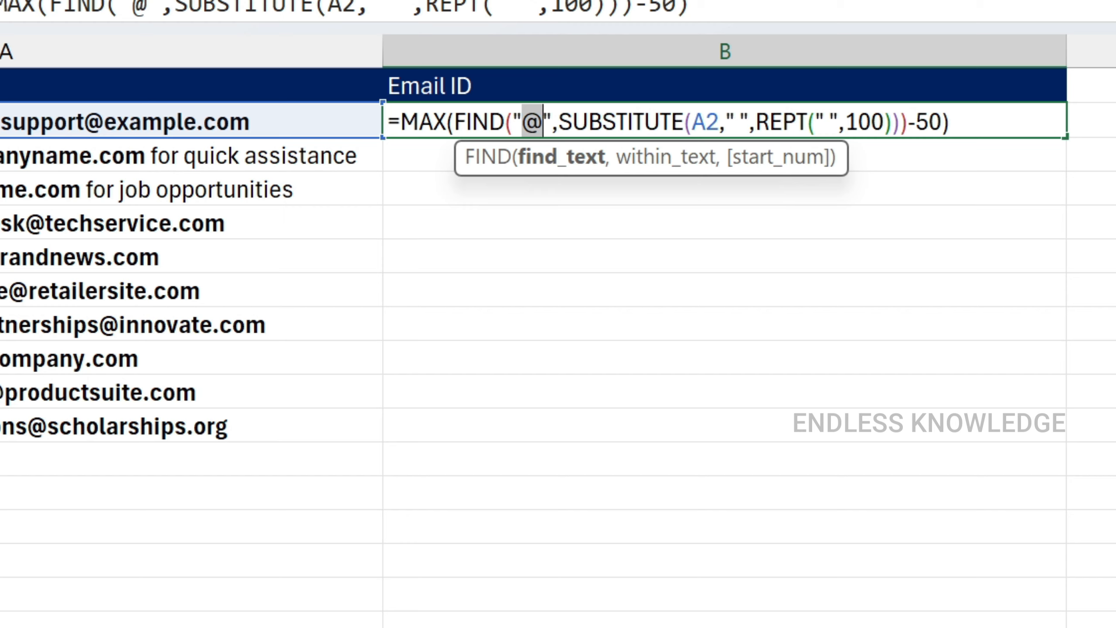
{"action": "key", "text": "ctrl+Return"}
Step: Insert a MID function in front of MAX at the start of the B2 formula
{"action": "double_click", "coordinate": [540, 130]}
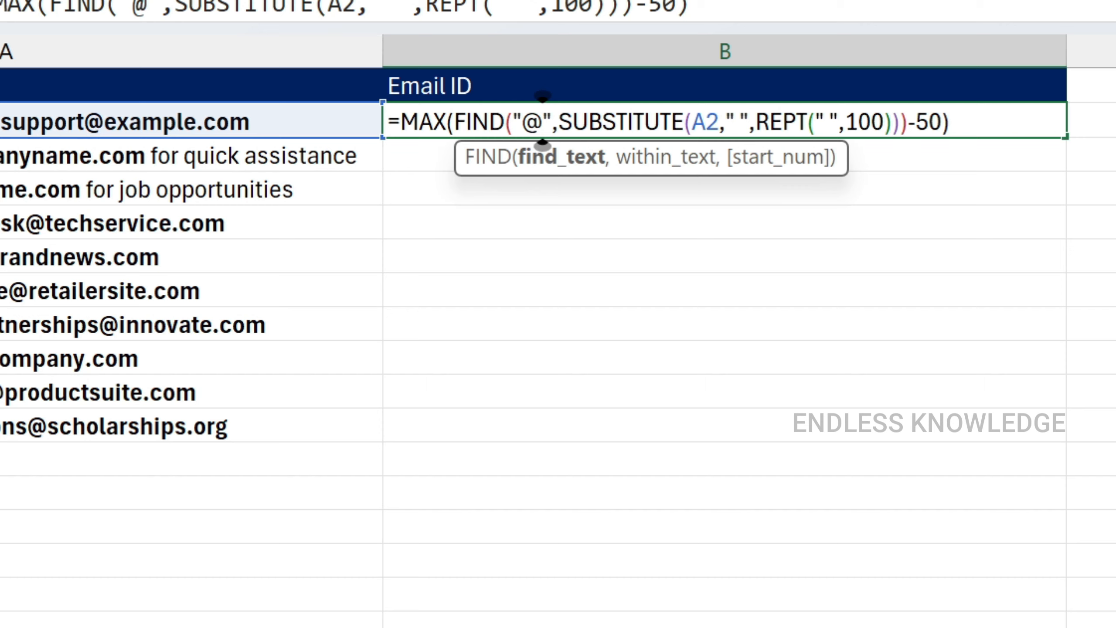
{"action": "left_click", "coordinate": [401, 122]}
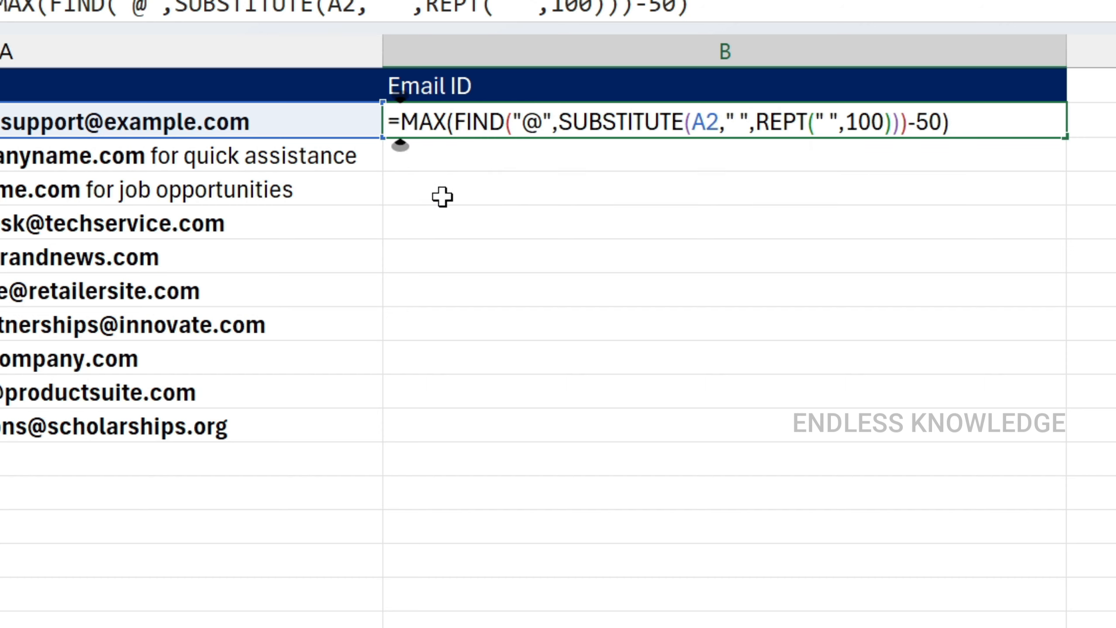
{"action": "type", "text": "mid"}
{"action": "key", "text": "Tab"}
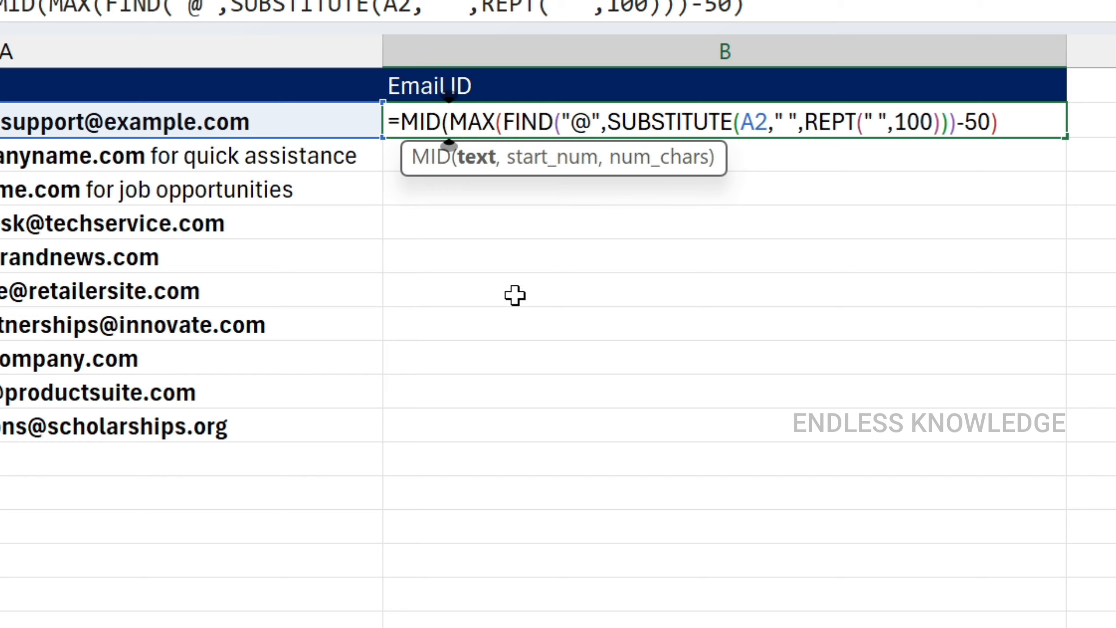
Step: Begin MID's text argument with a SUBSTITUTE function on cell A2, using a single space as the old text
{"action": "type", "text": "sub"}
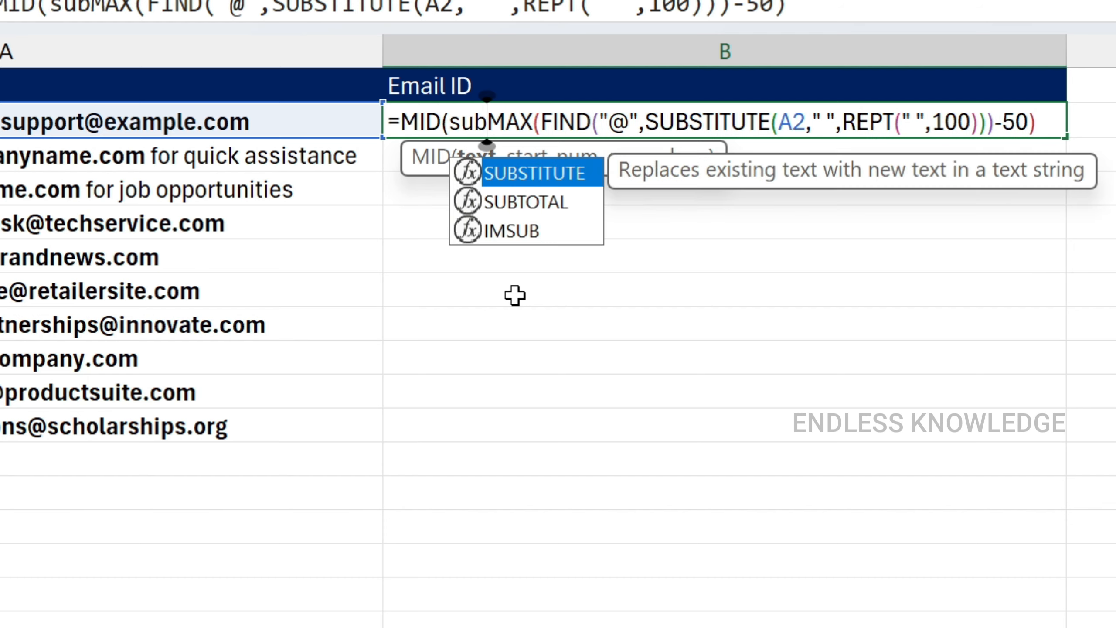
{"action": "key", "text": "Tab"}
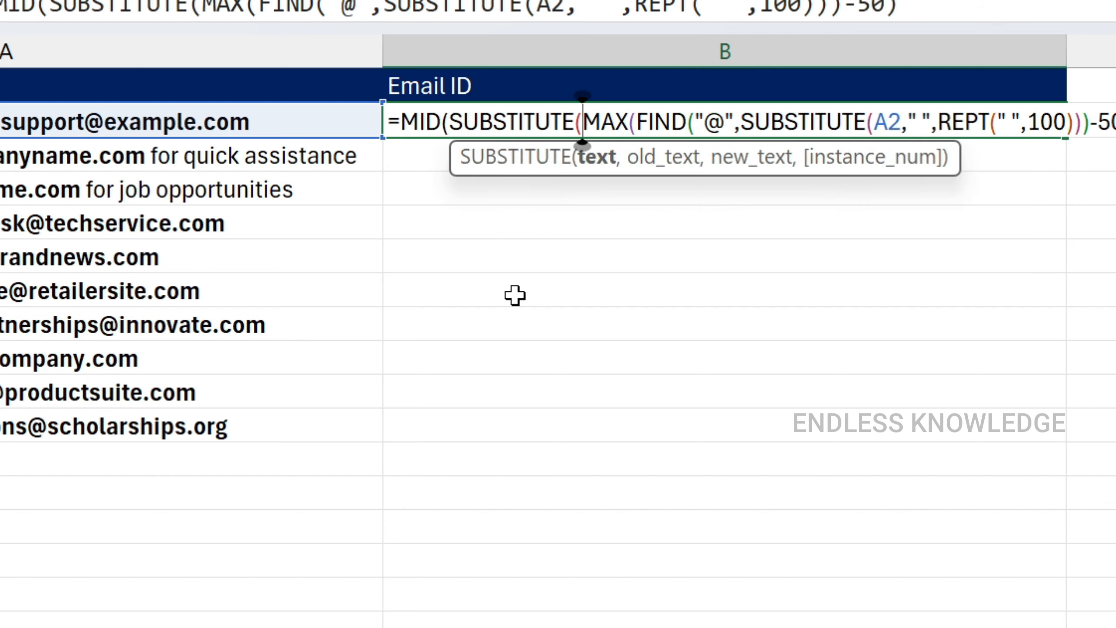
{"action": "left_click", "coordinate": [347, 122]}
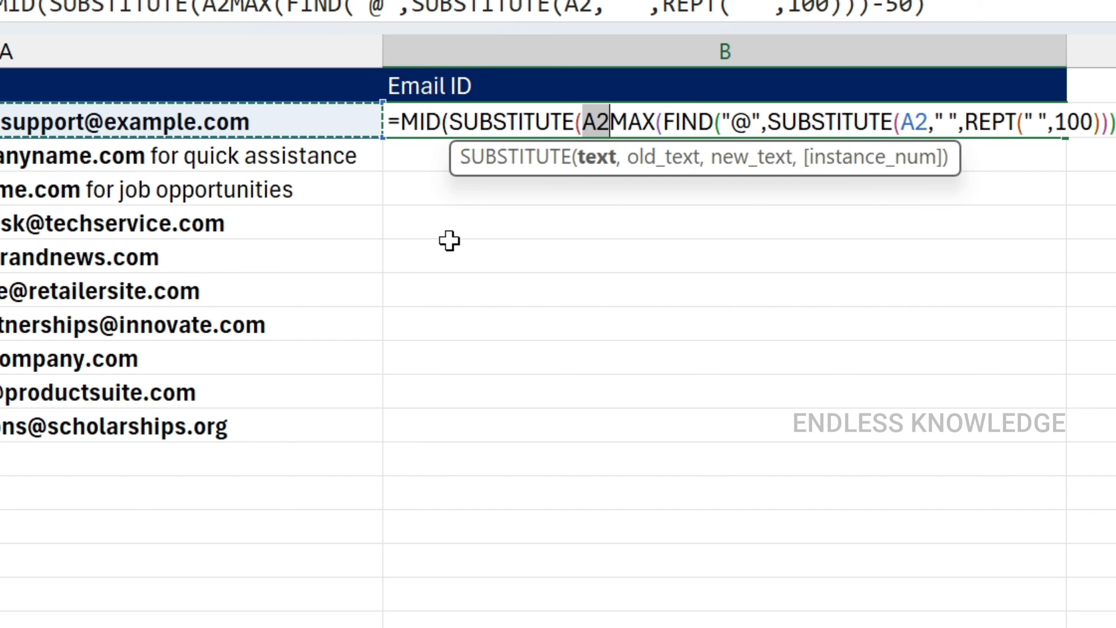
{"action": "type", "text": ",\" "}
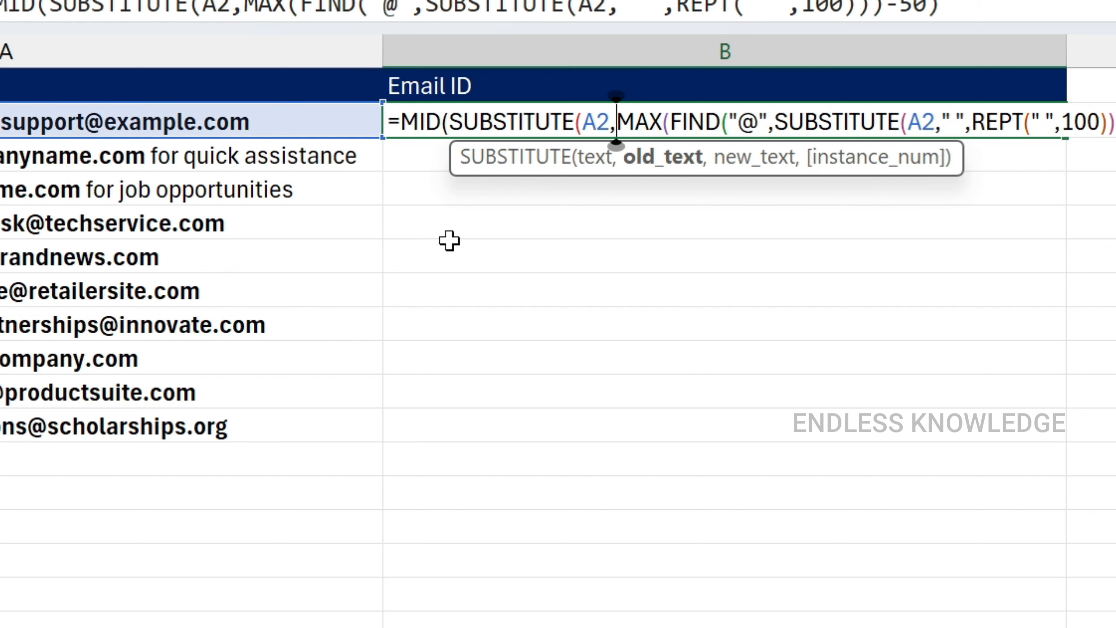
{"action": "type", "text": "\","}
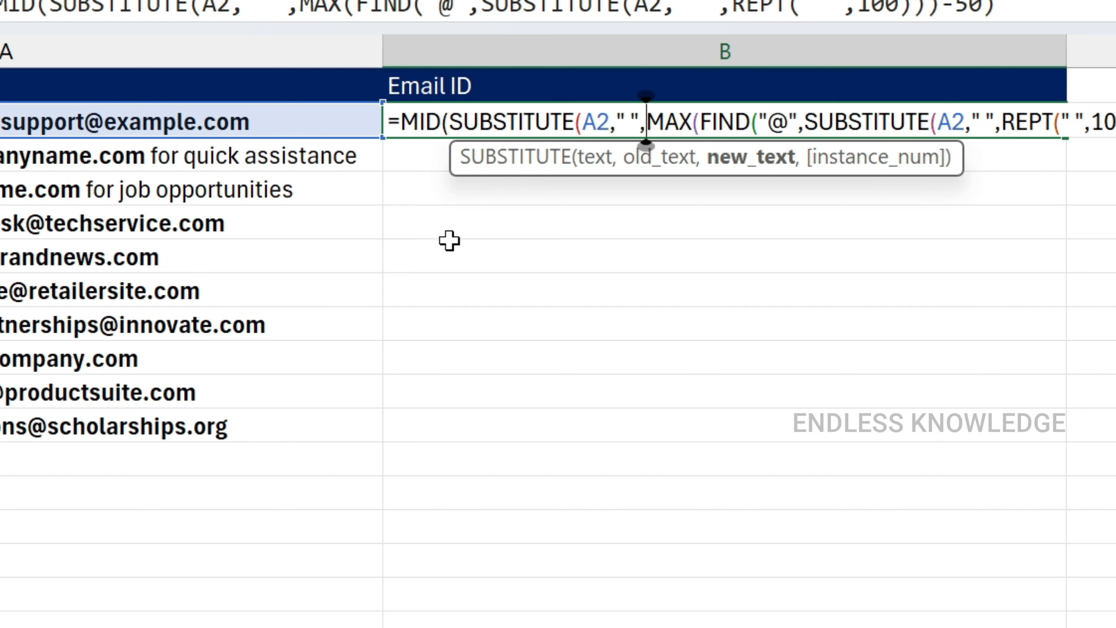
Step: Set the new text of the SUBSTITUTE inside MID to REPT(" ",100) and close that SUBSTITUTE
{"action": "type", "text": "rep"}
{"action": "key", "text": "Down"}
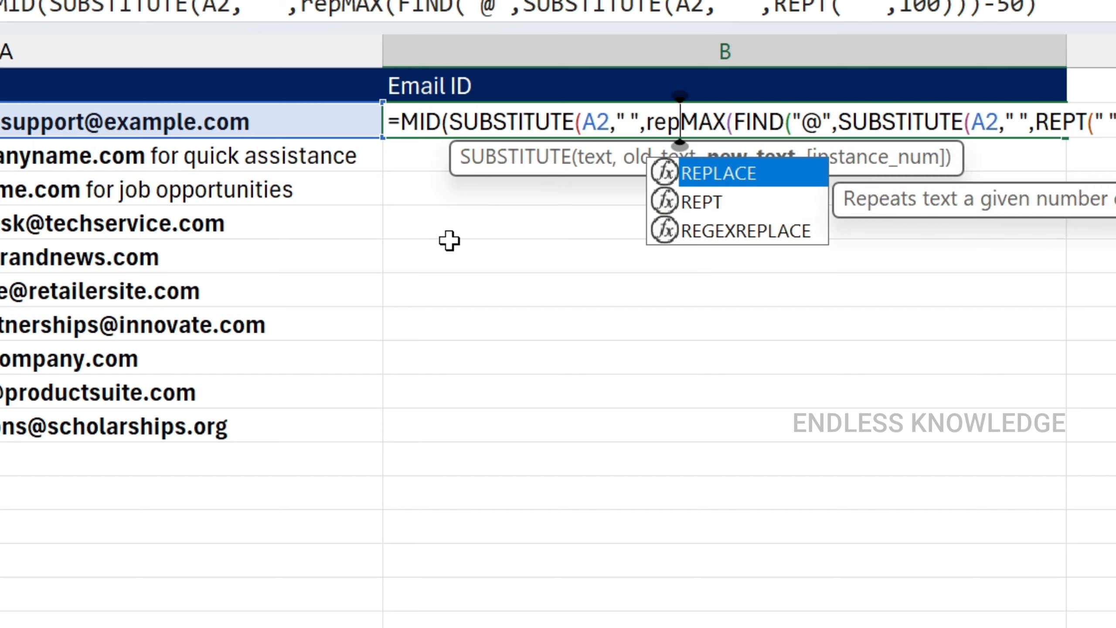
{"action": "key", "text": "Tab"}
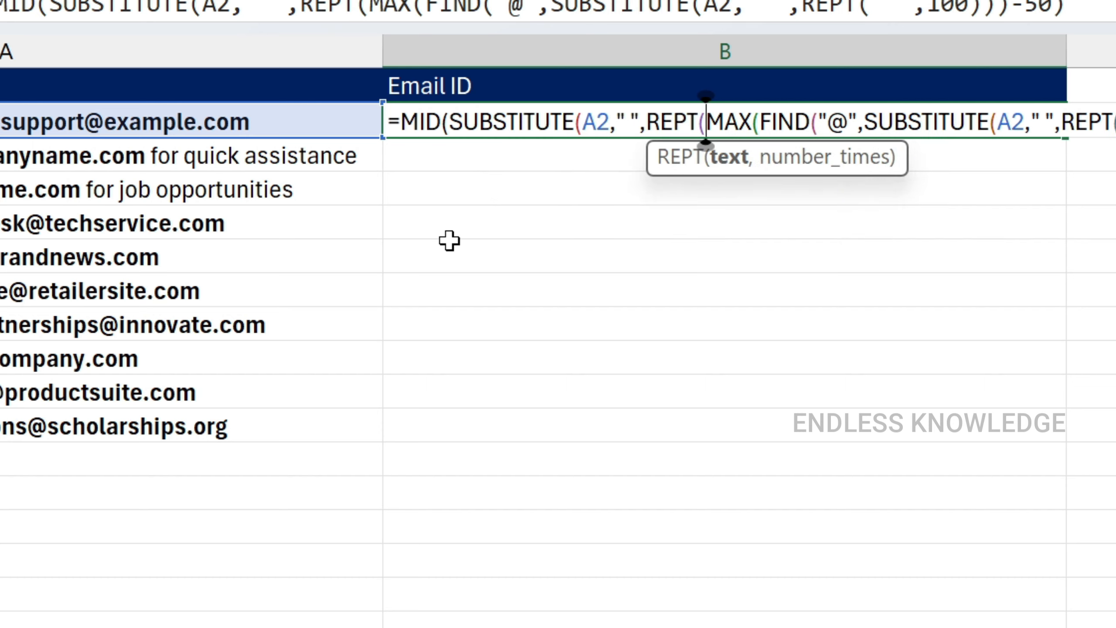
{"action": "type", "text": "\" \","}
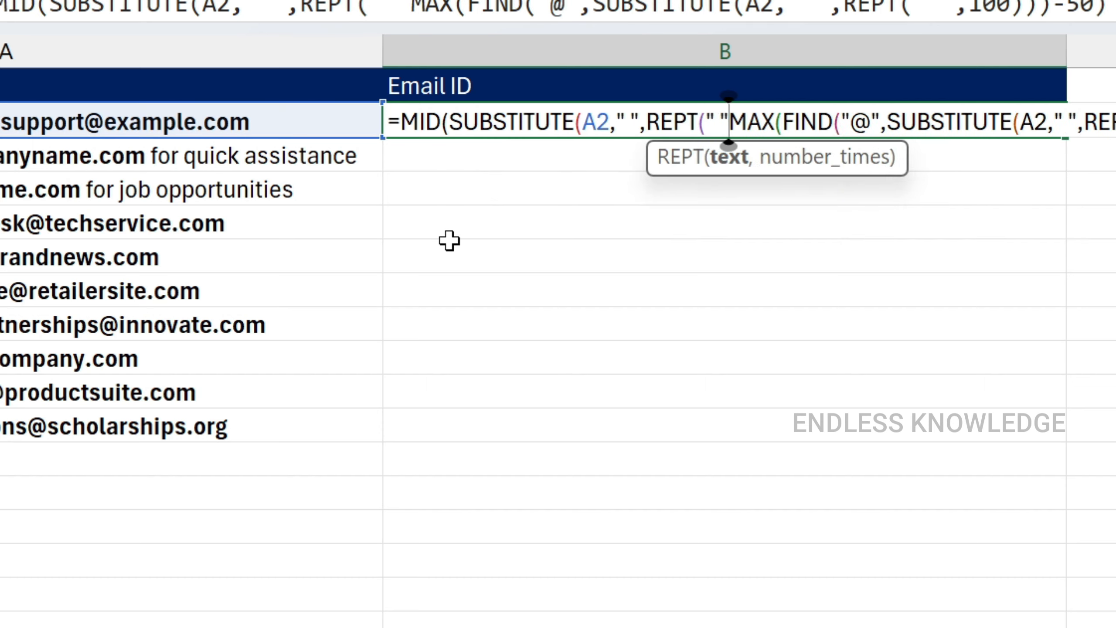
{"action": "type", "text": "100"}
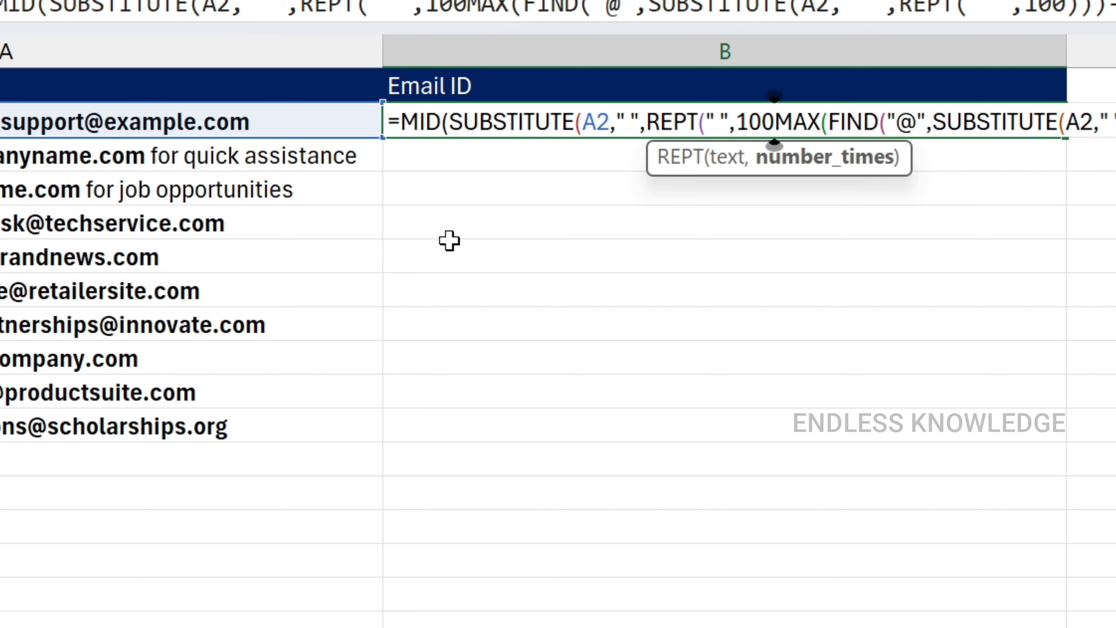
{"action": "type", "text": ")"}
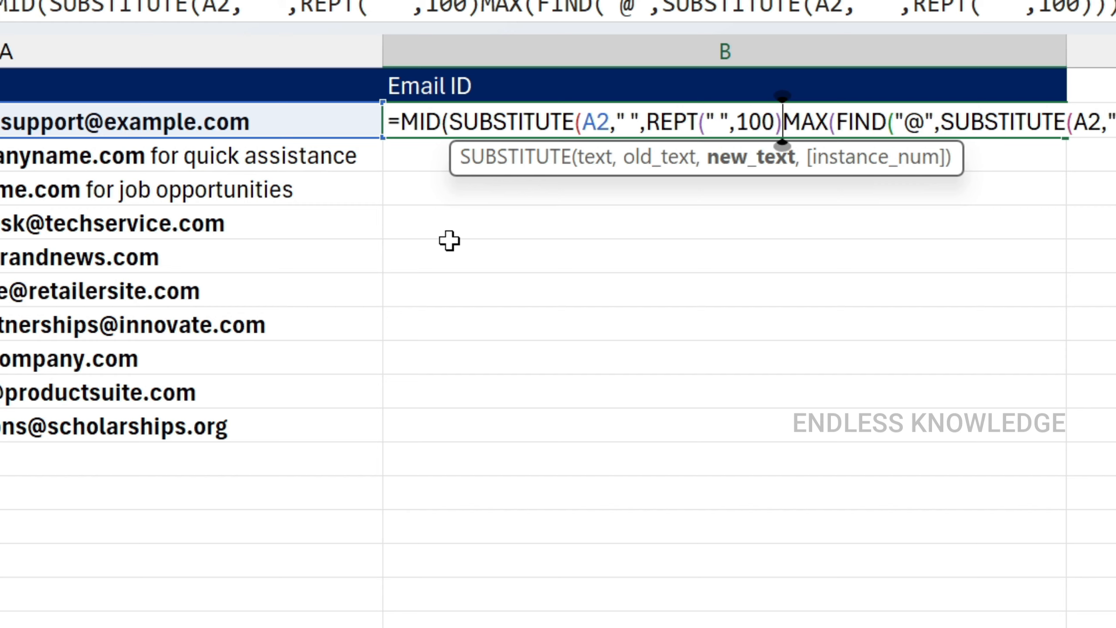
{"action": "type", "text": ")"}
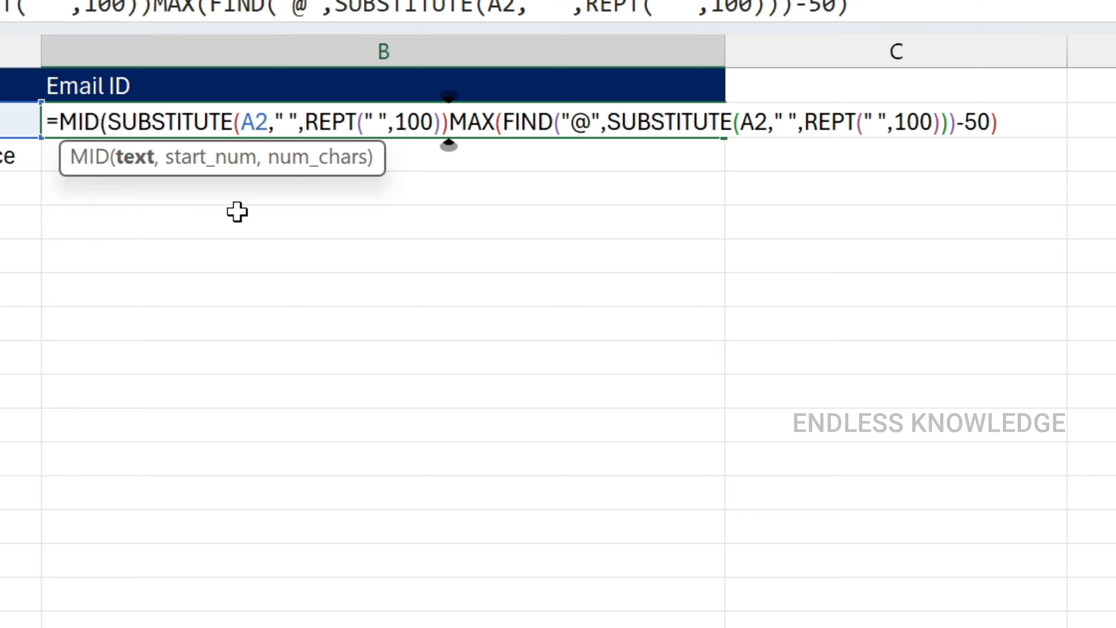
Step: Make the MAX expression MID's start number, set the number of characters to 100, and enter the B2 formula
{"action": "type", "text": ","}
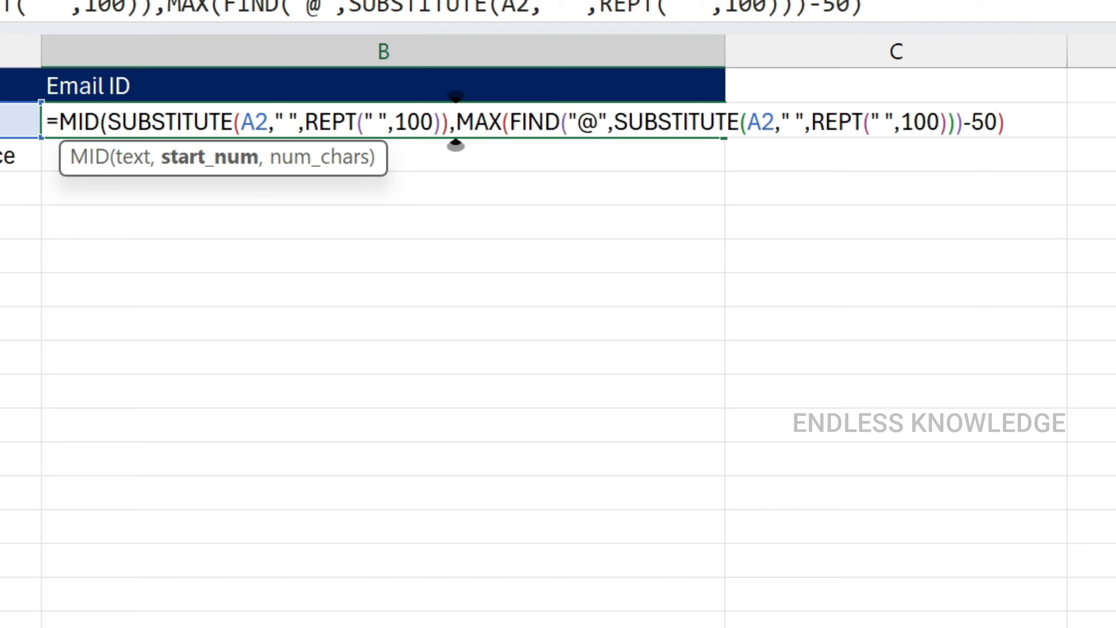
{"action": "key", "text": "End"}
{"action": "type", "text": ","}
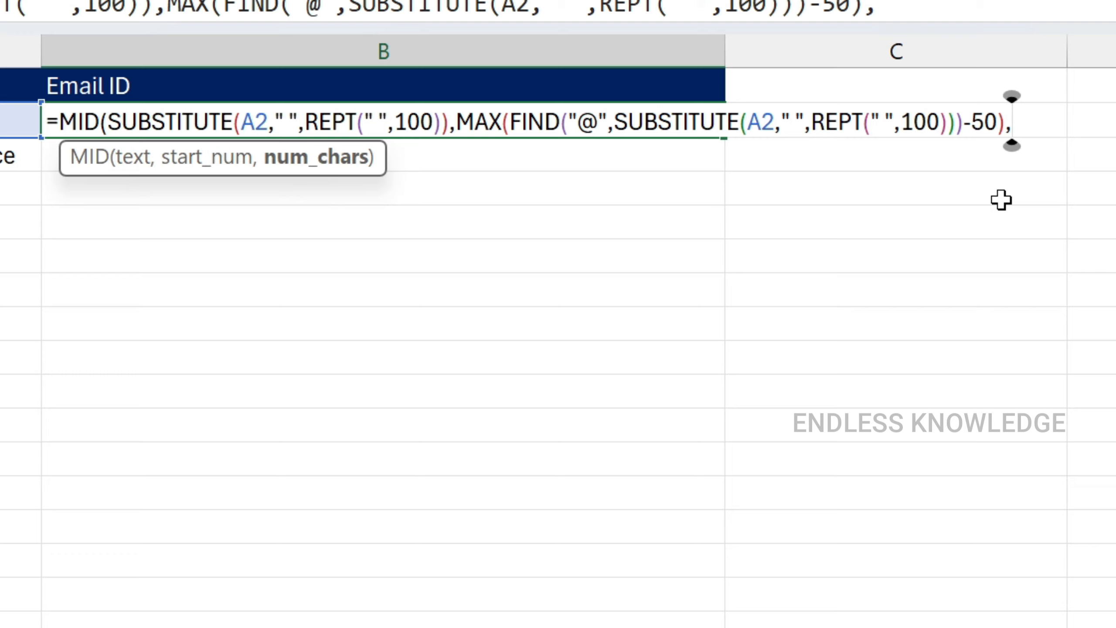
{"action": "type", "text": "100"}
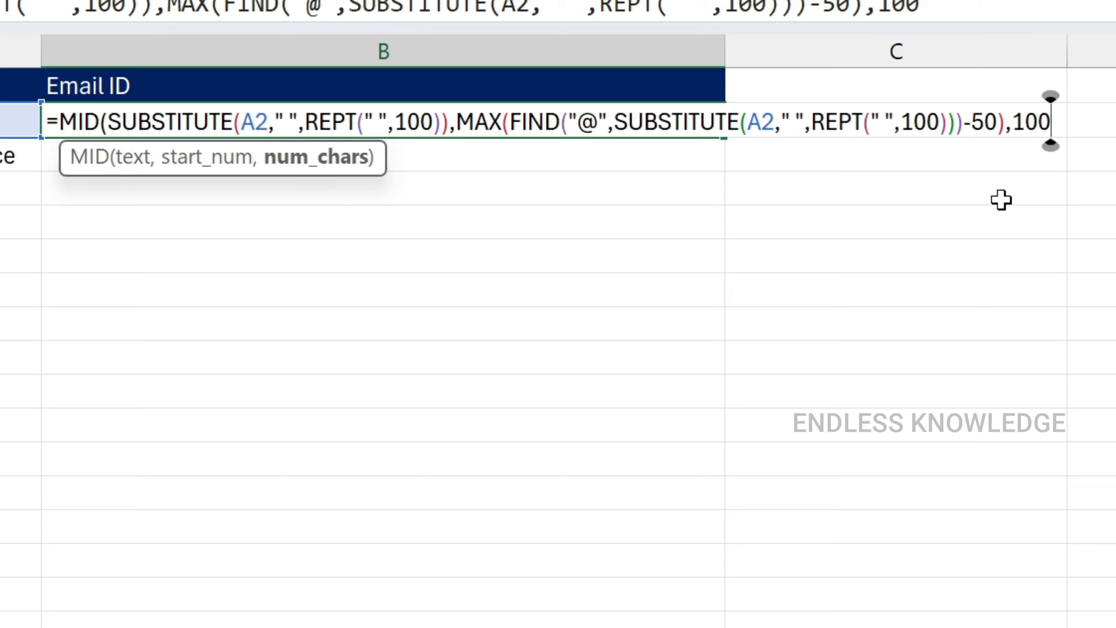
{"action": "type", "text": ")"}
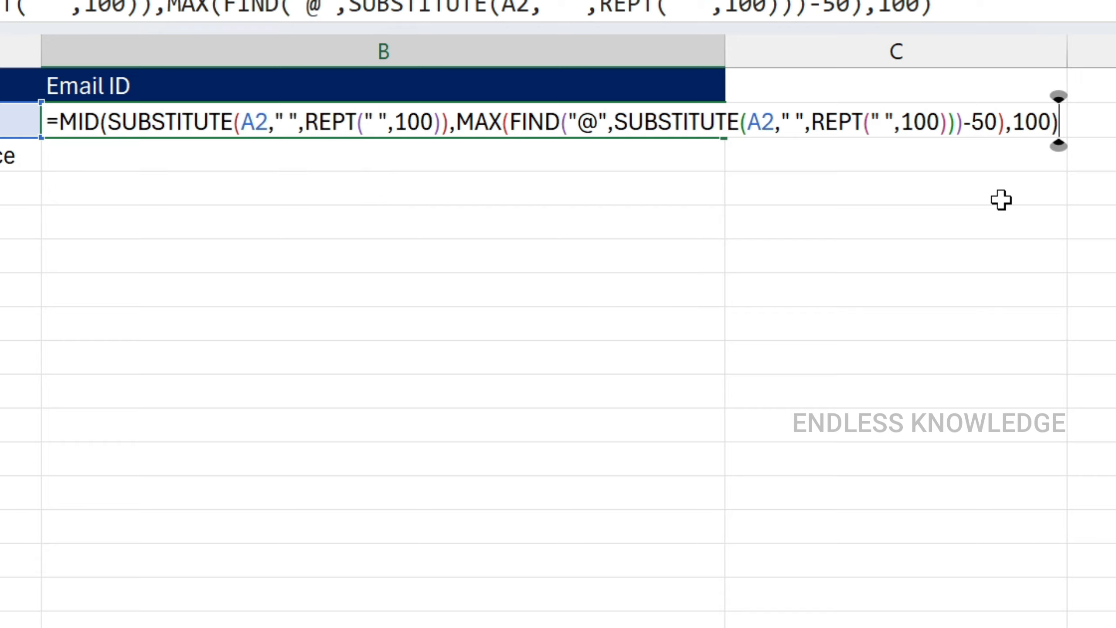
{"action": "key", "text": "Return"}
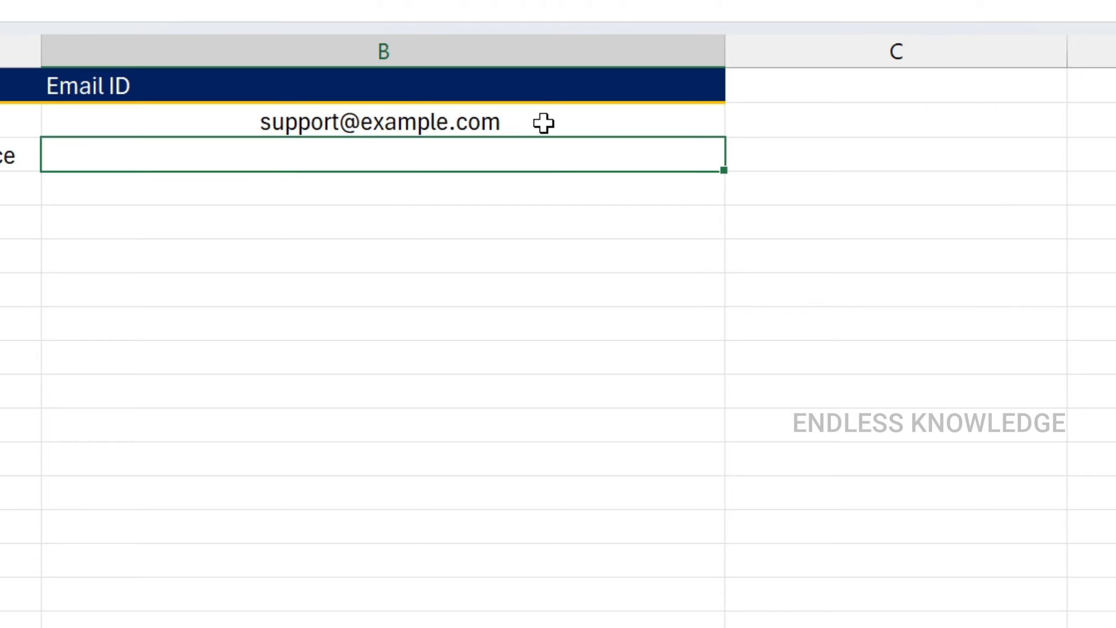
Step: Fill the B2 MID formula down the Email ID column to B11
{"action": "left_click", "coordinate": [509, 123]}
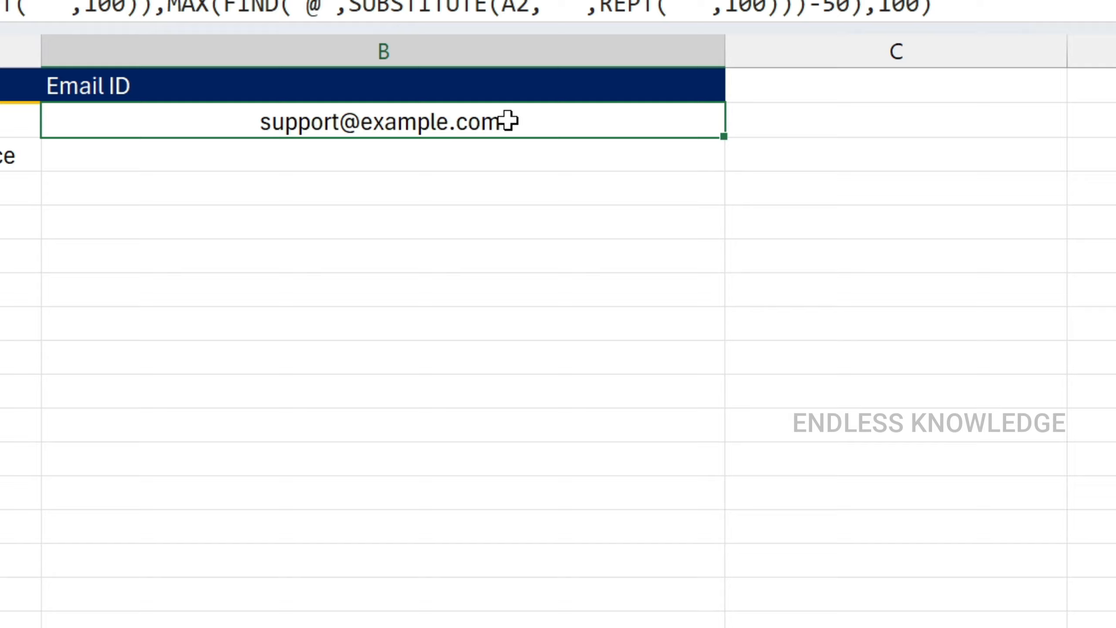
{"action": "double_click", "coordinate": [729, 141]}
{"action": "left_click", "coordinate": [370, 132]}
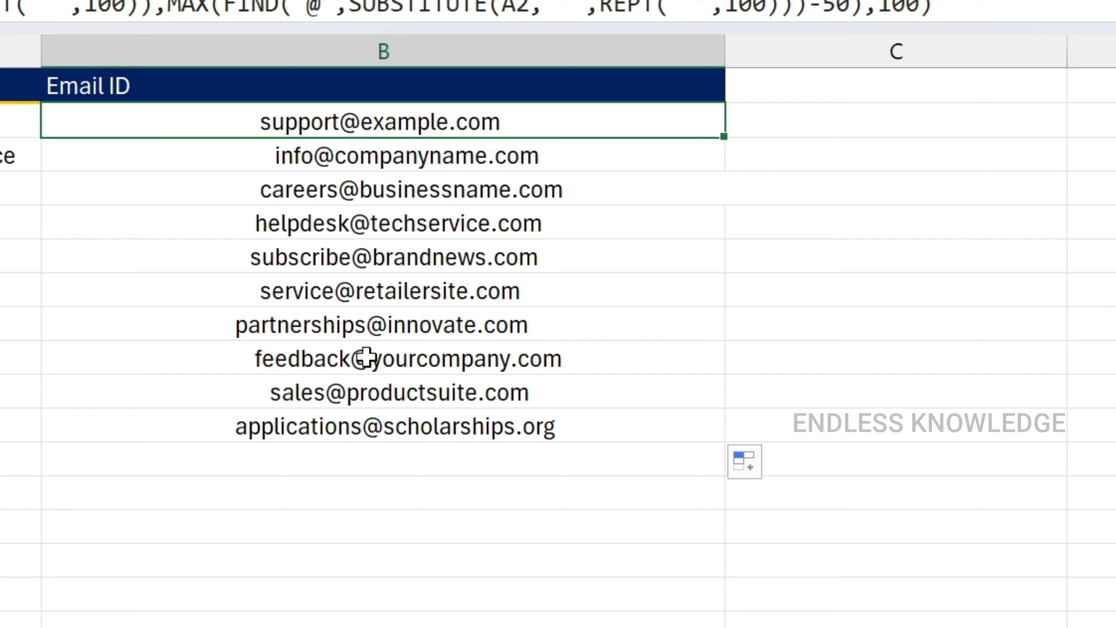
Step: Wrap the whole MID formula in B2 in a TRIM function
{"action": "double_click", "coordinate": [216, 120]}
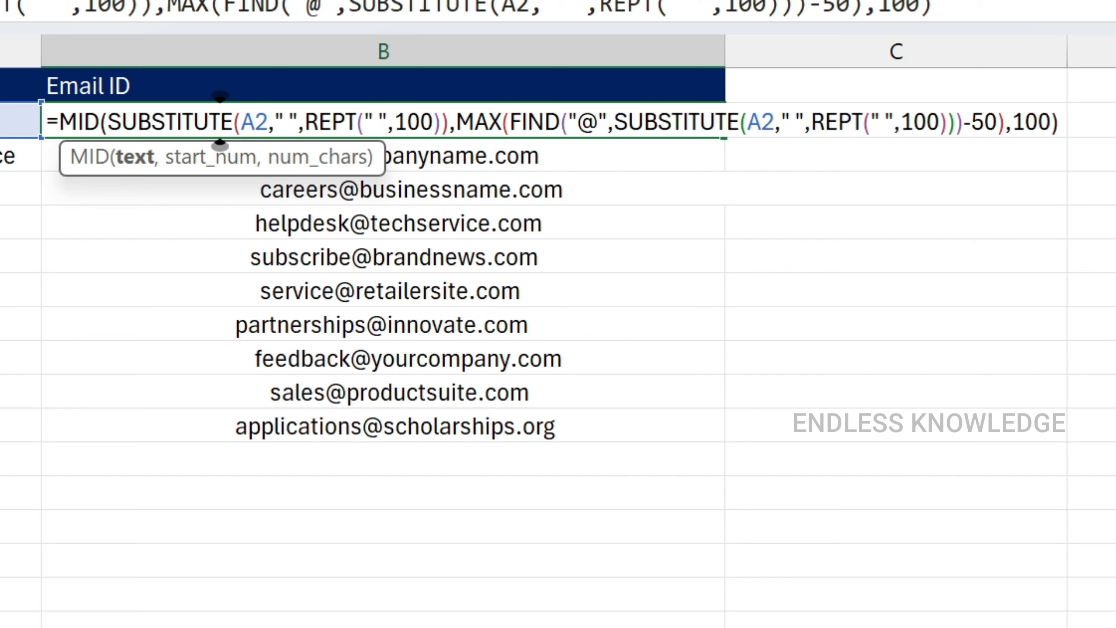
{"action": "left_click", "coordinate": [58, 121]}
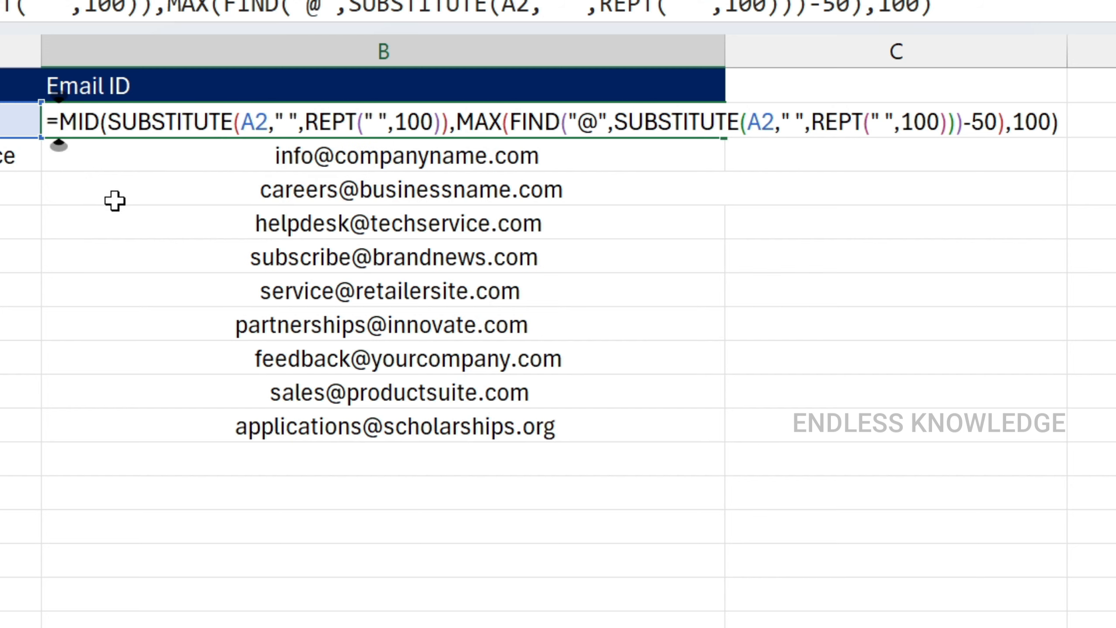
{"action": "type", "text": "trim"}
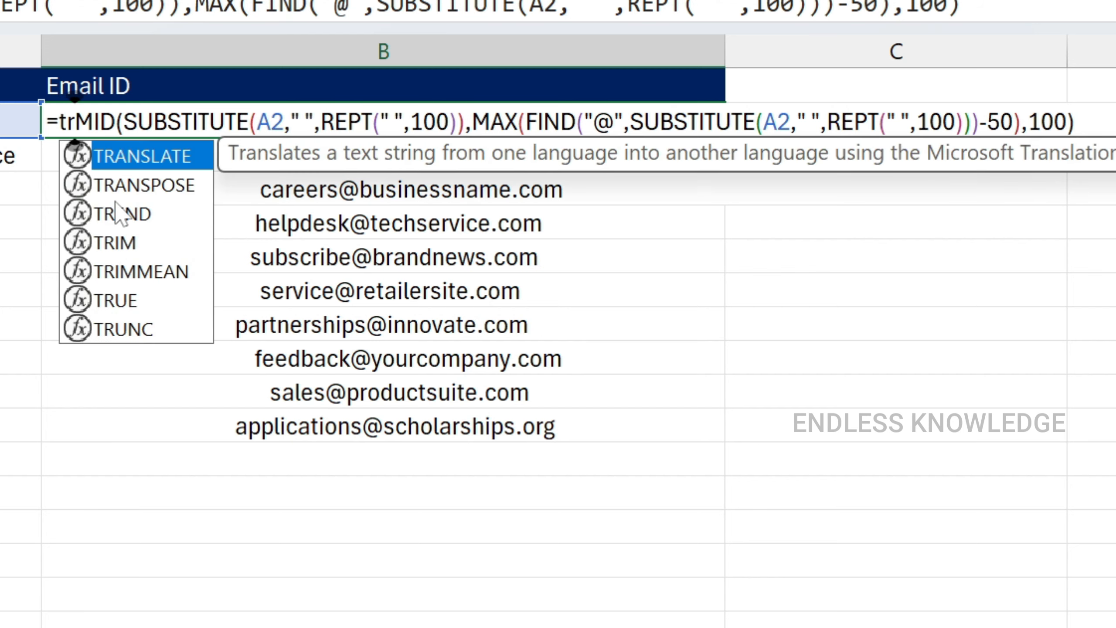
{"action": "key", "text": "Tab"}
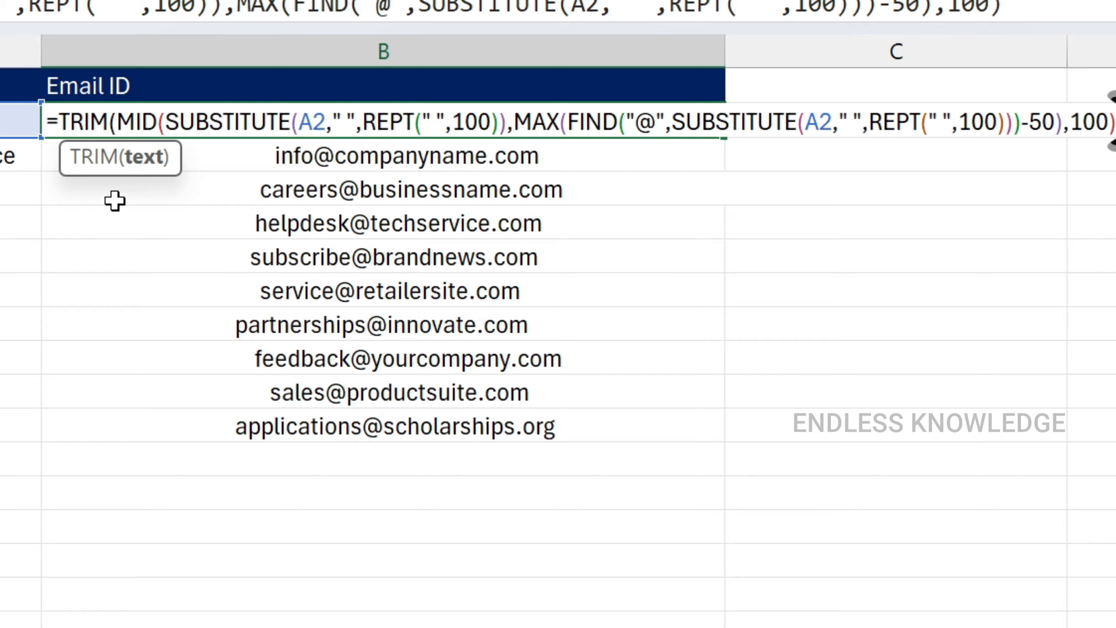
{"action": "key", "text": "Return"}
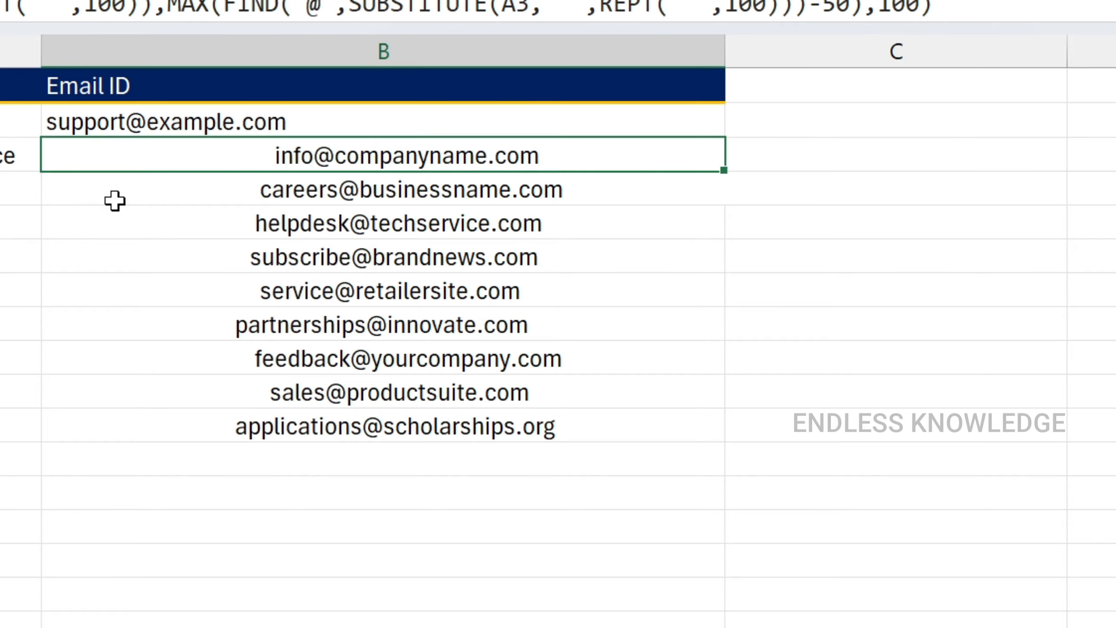
Step: Fill the TRIM formula from B2 down to B11
{"action": "left_click", "coordinate": [720, 116]}
{"action": "double_click", "coordinate": [725, 137]}
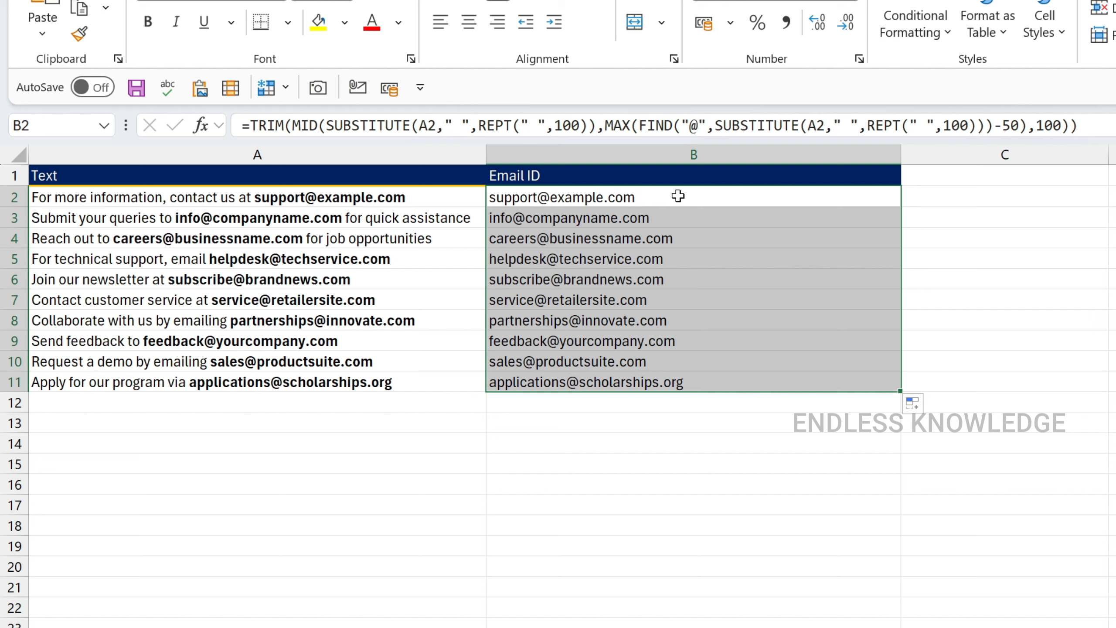
{"action": "left_click", "coordinate": [435, 147]}
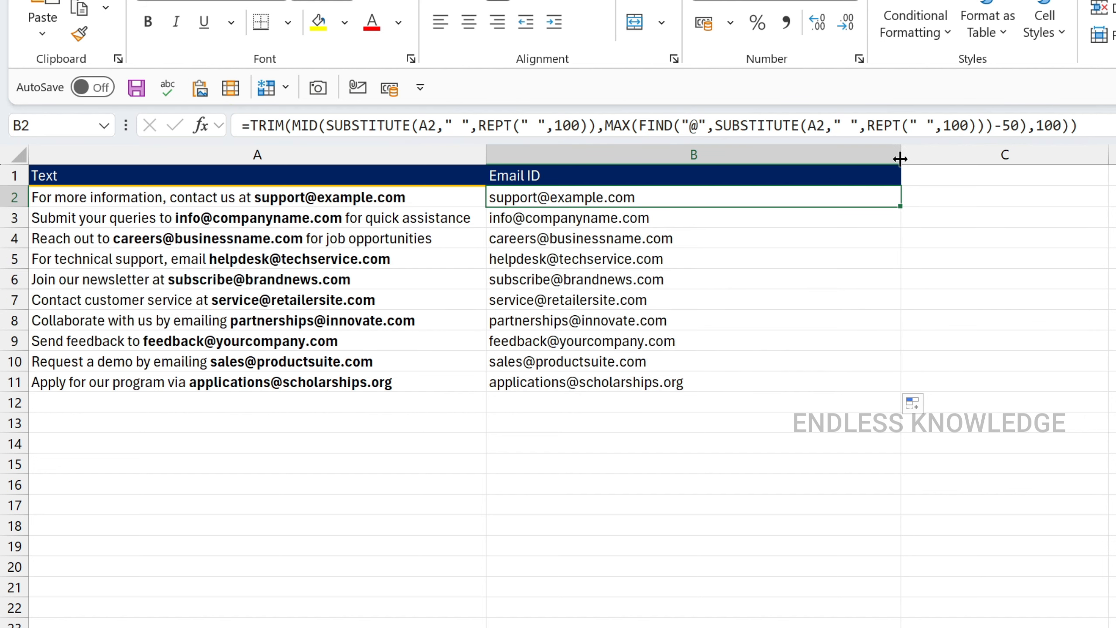
Step: Narrow column B to fit the extracted email addresses more closely
{"action": "double_click", "coordinate": [793, 93]}
{"action": "left_click_drag", "start_coordinate": [687, 164], "coordinate": [737, 176]}
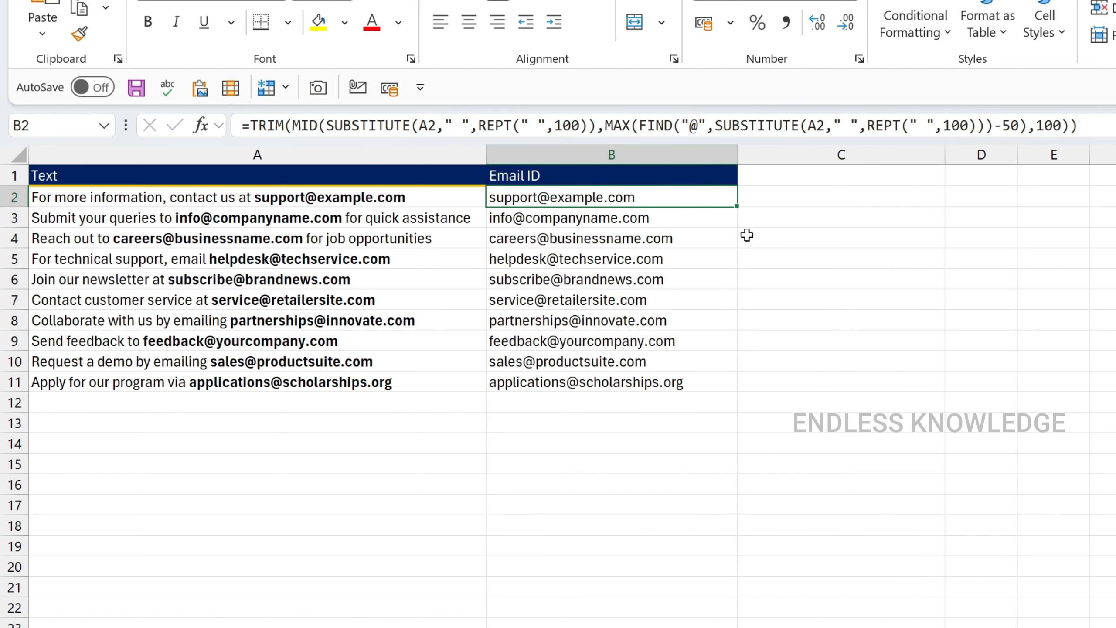
{"action": "left_click", "coordinate": [695, 223]}
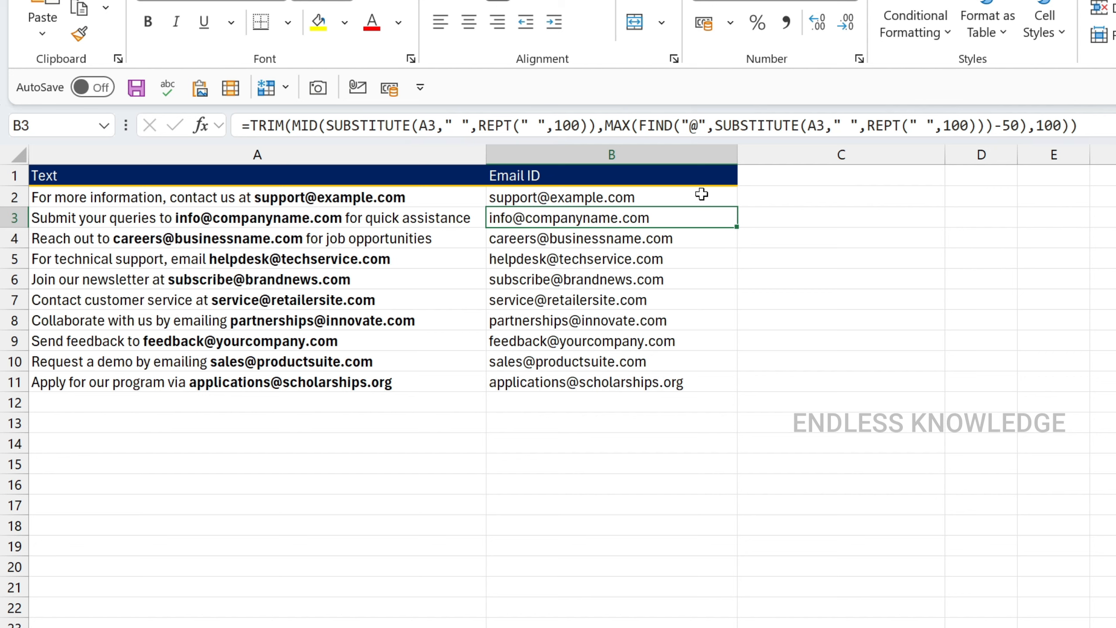
Step: Enter the numbers 5, 4, 8 and 9 in cells C2 to C5
{"action": "left_click", "coordinate": [704, 198]}
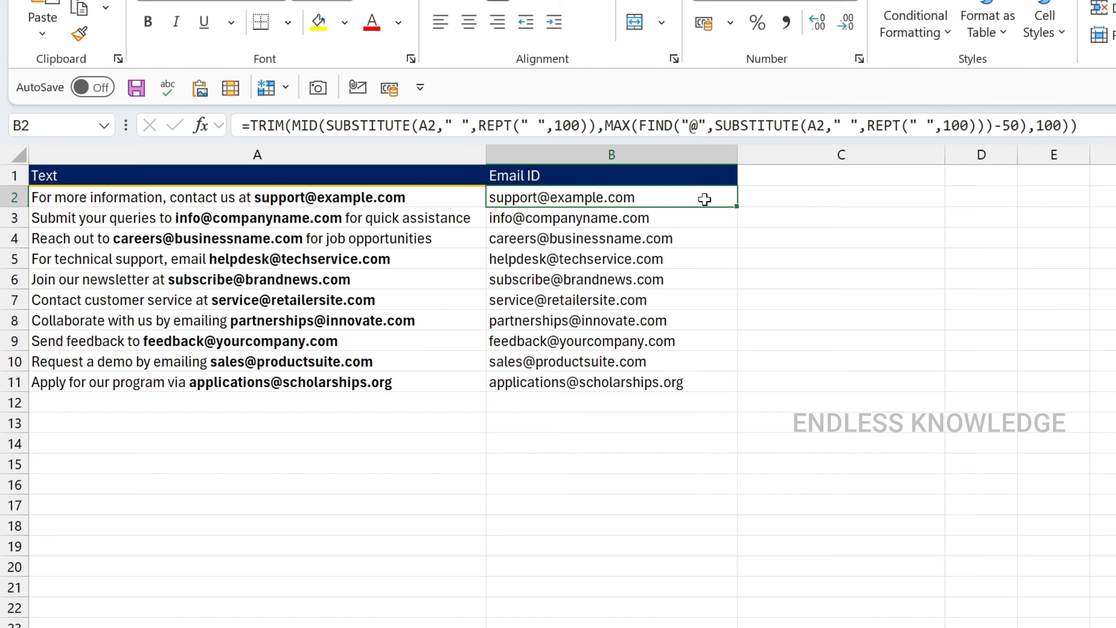
{"action": "key", "text": "Right"}
{"action": "type", "text": "5"}
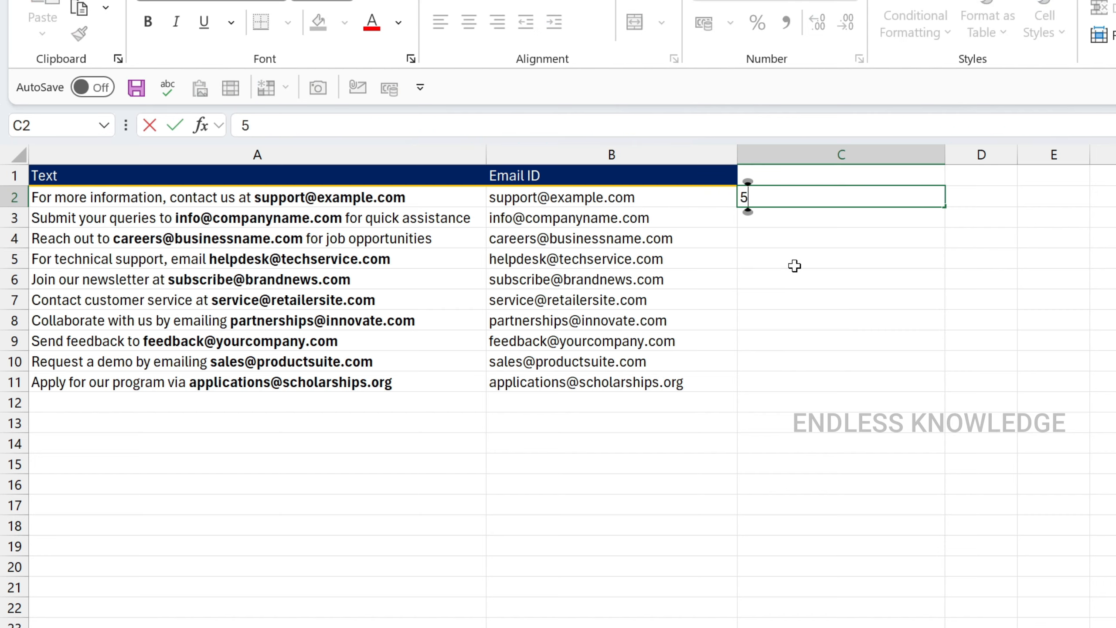
{"action": "key", "text": "Return"}
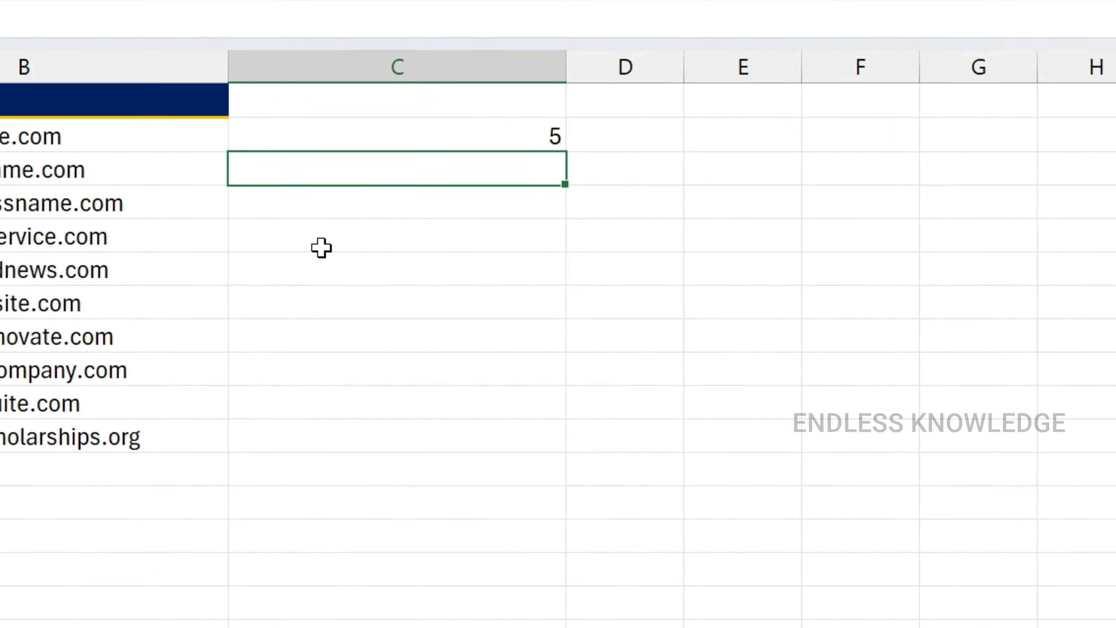
{"action": "type", "text": "4"}
{"action": "key", "text": "Return"}
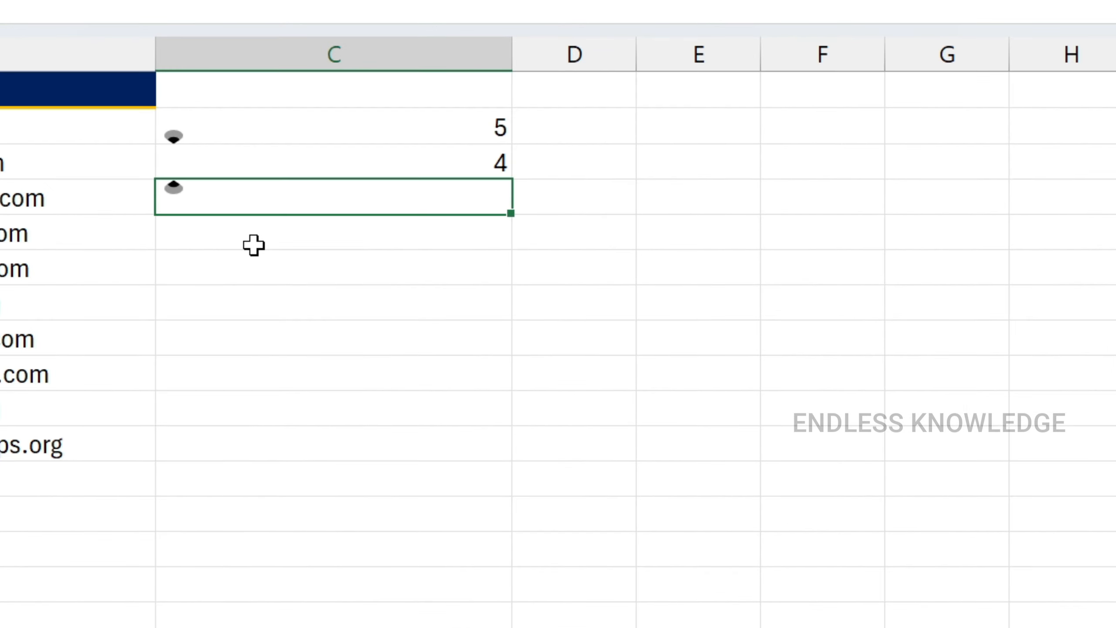
{"action": "type", "text": "8"}
{"action": "key", "text": "Return"}
{"action": "type", "text": "9"}
{"action": "key", "text": "Return"}
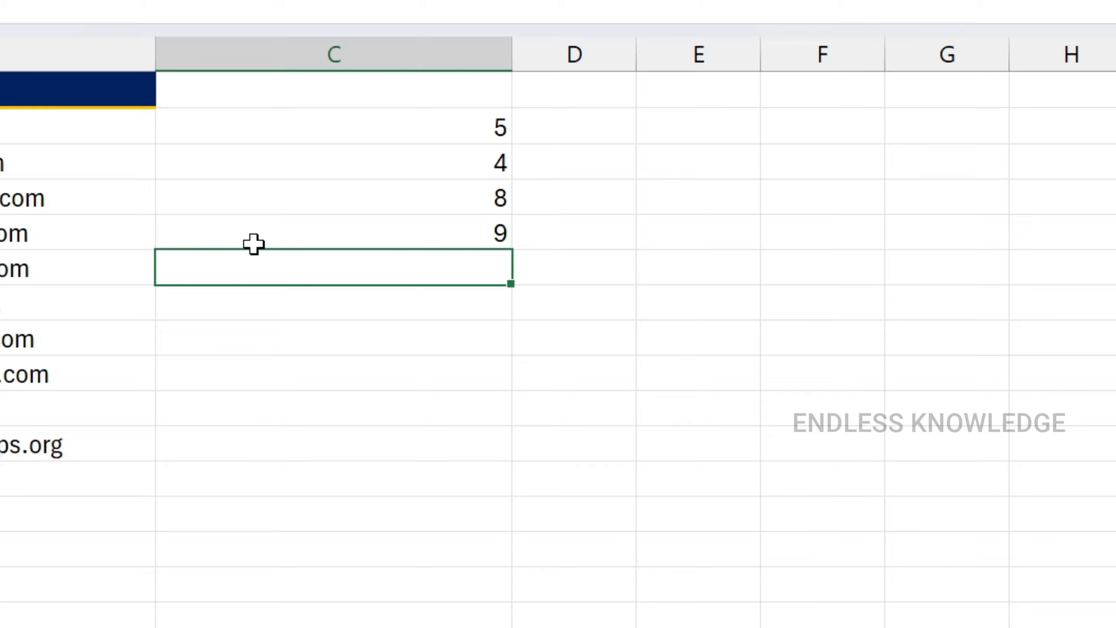
Step: Start a formula in cell D2 with the REPT function
{"action": "left_click", "coordinate": [543, 132]}
{"action": "type", "text": "=rep"}
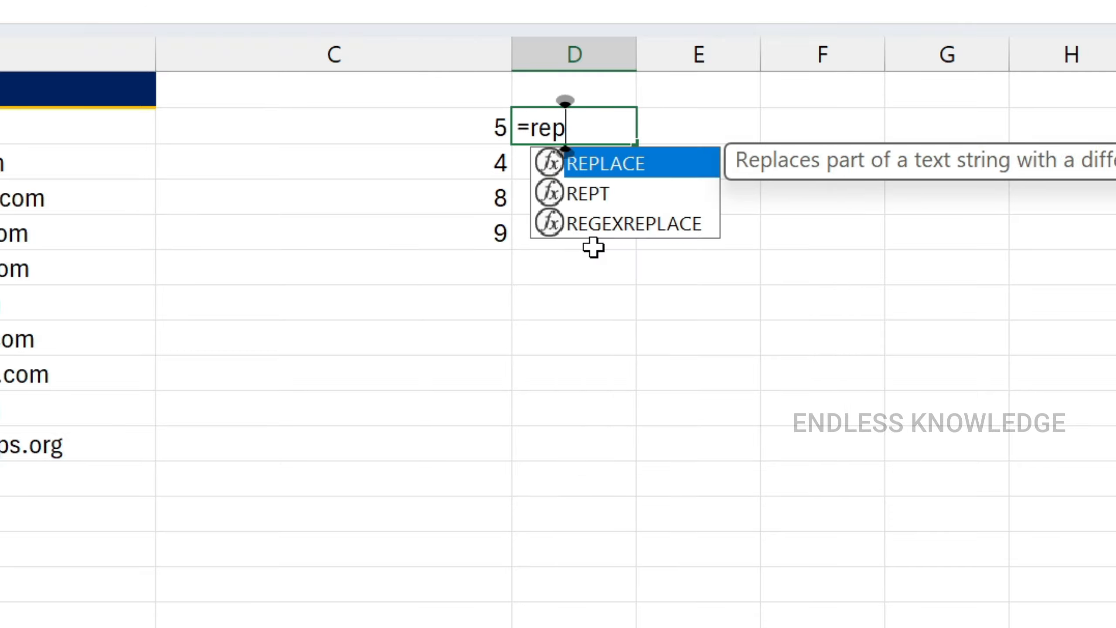
{"action": "key", "text": "Down"}
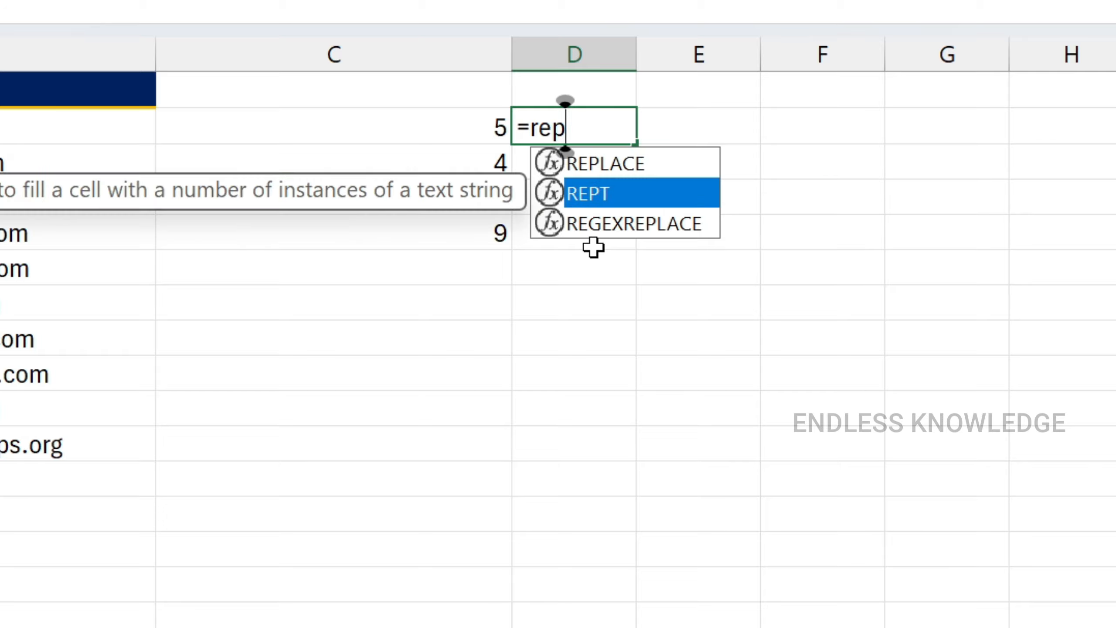
{"action": "key", "text": "Tab"}
{"action": "key", "text": "Left"}
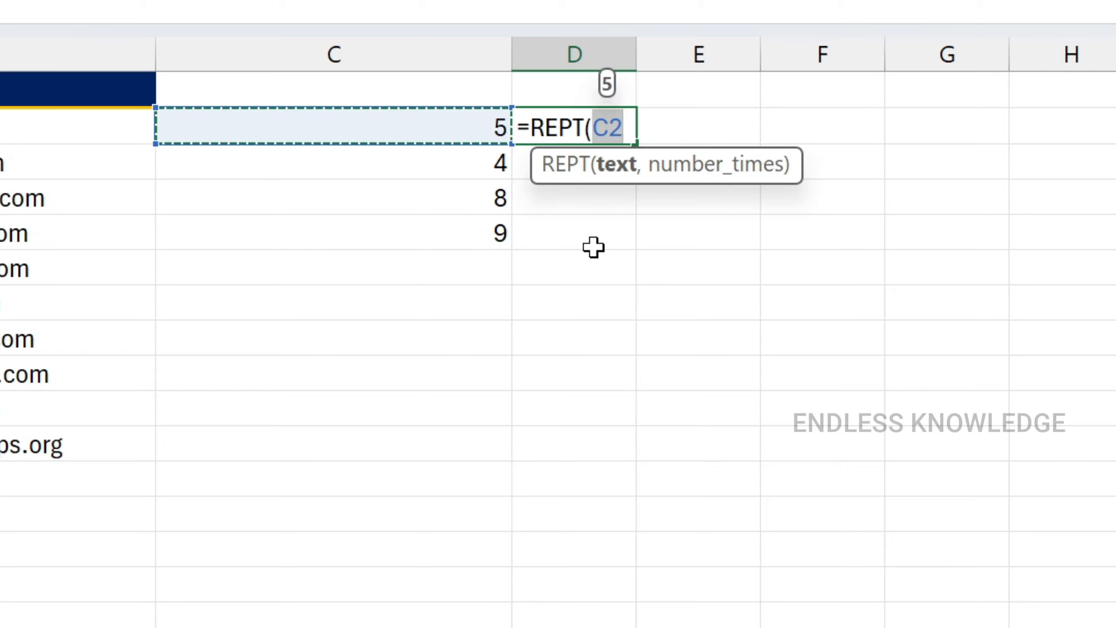
{"action": "type", "text": ","}
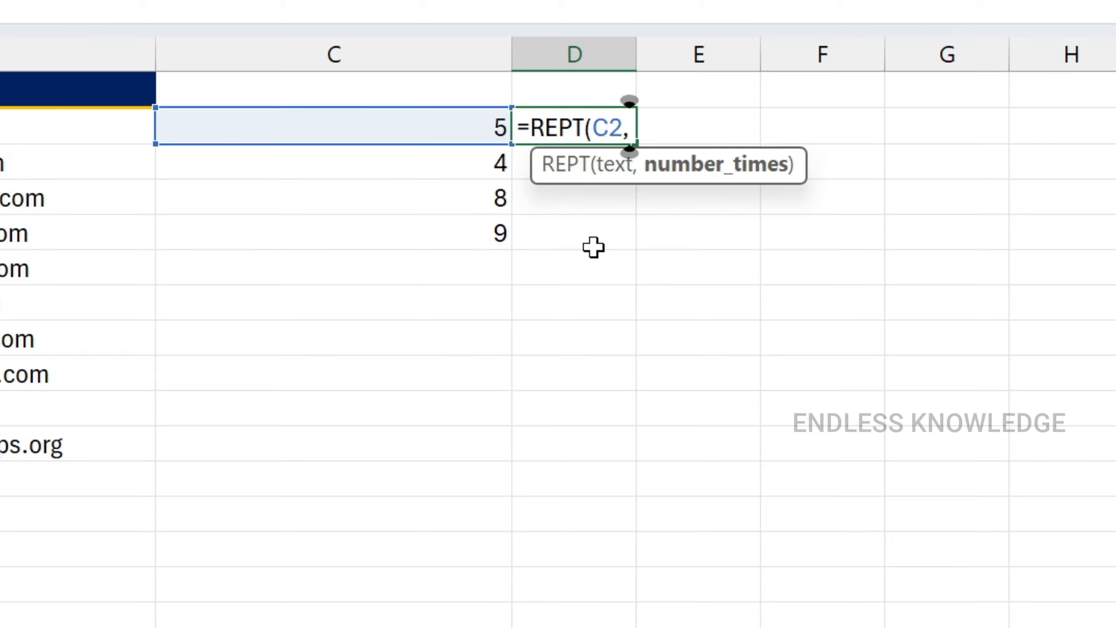
{"action": "key", "text": "BackSpace"}
{"action": "key", "text": "BackSpace"}
{"action": "key", "text": "BackSpace"}
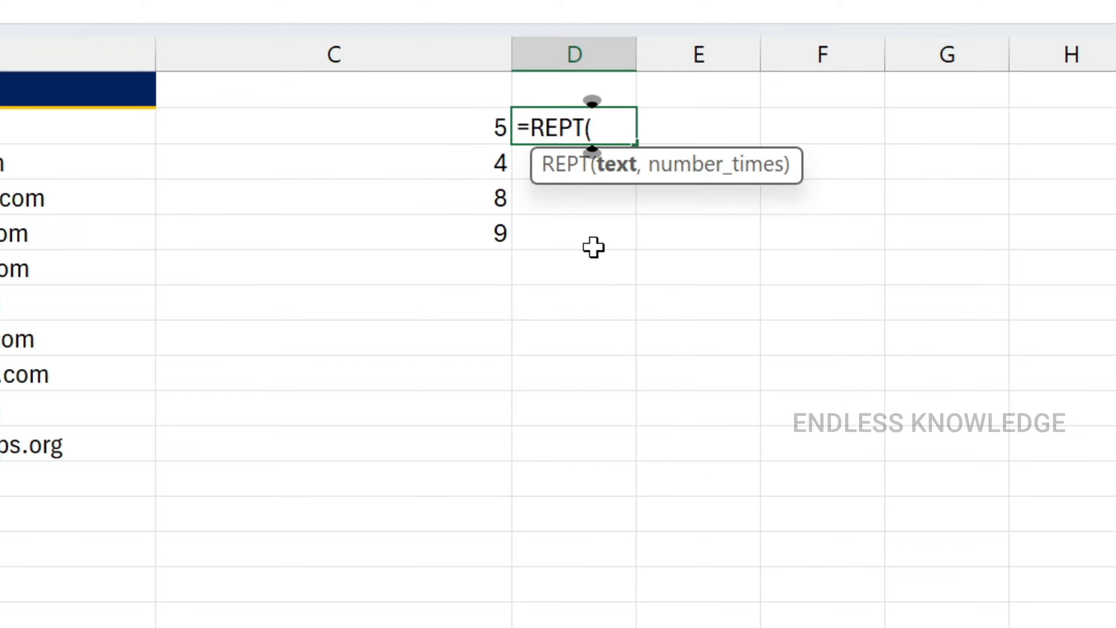
Step: Complete the D2 formula as =REPT("|",C2), repeating the vertical bar by the number in C2
{"action": "type", "text": "\""}
{"action": "type", "text": "|\""}
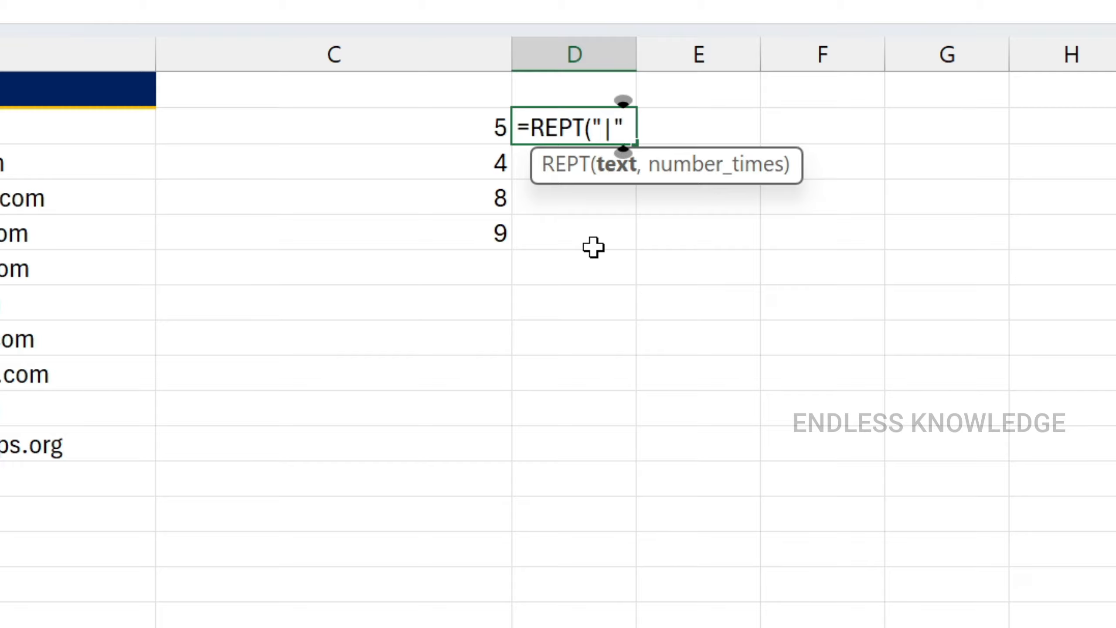
{"action": "type", "text": ","}
{"action": "key", "text": "Left"}
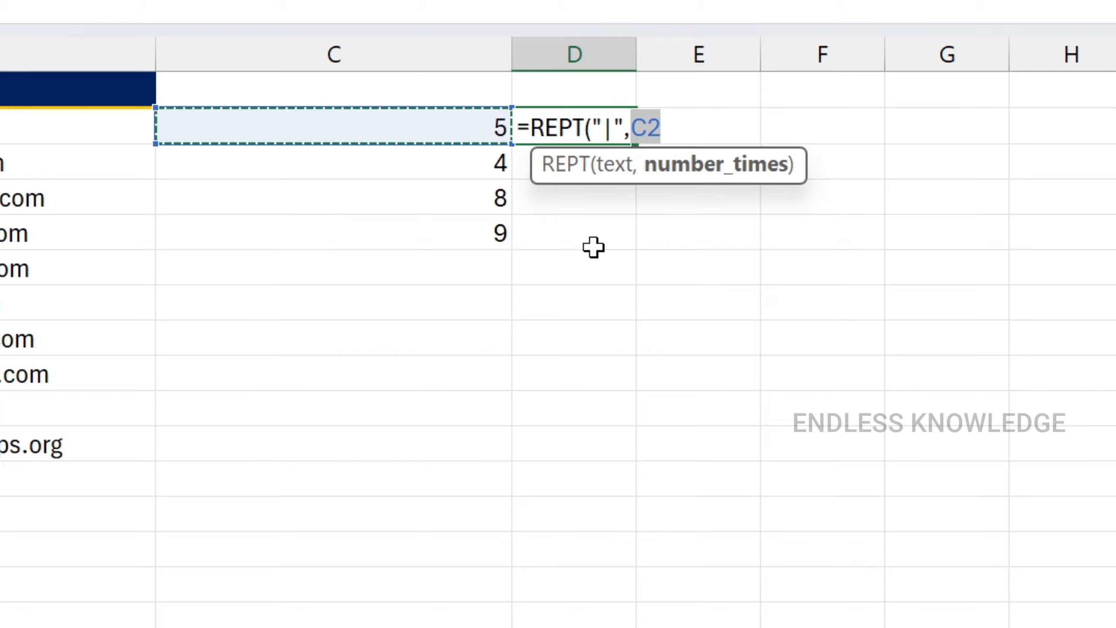
{"action": "type", "text": ")"}
{"action": "key", "text": "Return"}
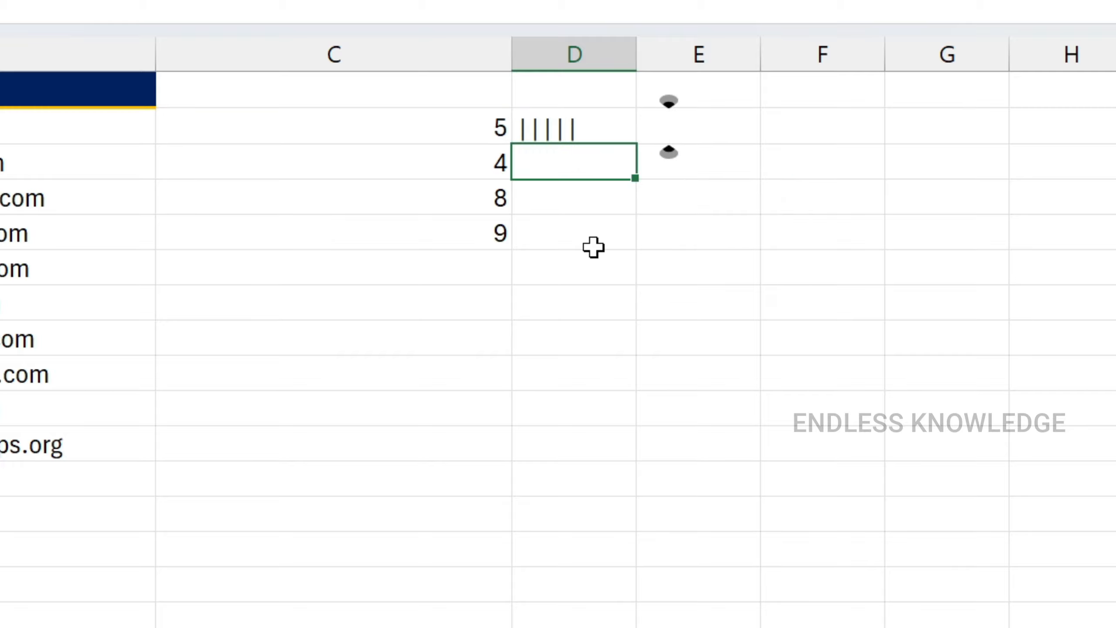
Step: Fill the REPT formula from D2 down to D11
{"action": "left_click", "coordinate": [611, 122]}
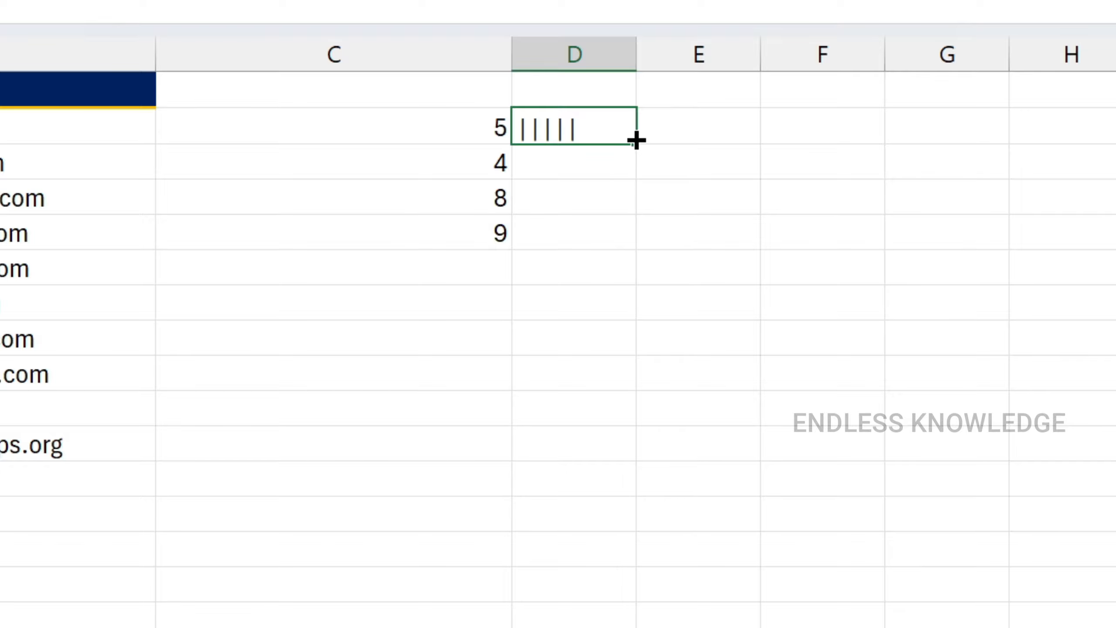
{"action": "double_click", "coordinate": [635, 143]}
{"action": "left_click", "coordinate": [629, 222]}
{"action": "left_click", "coordinate": [661, 266]}
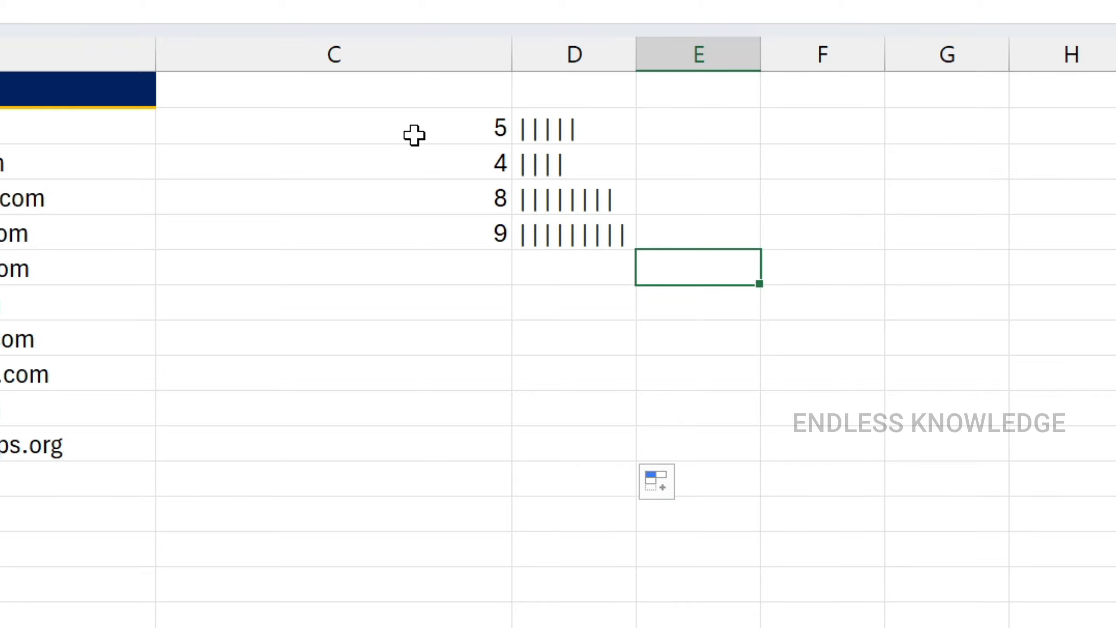
Step: Review the bars in C2:D5, the email formula in B2 and the other example sheets, ending on the email extraction sheet
{"action": "left_click_drag", "start_coordinate": [406, 120], "coordinate": [528, 225]}
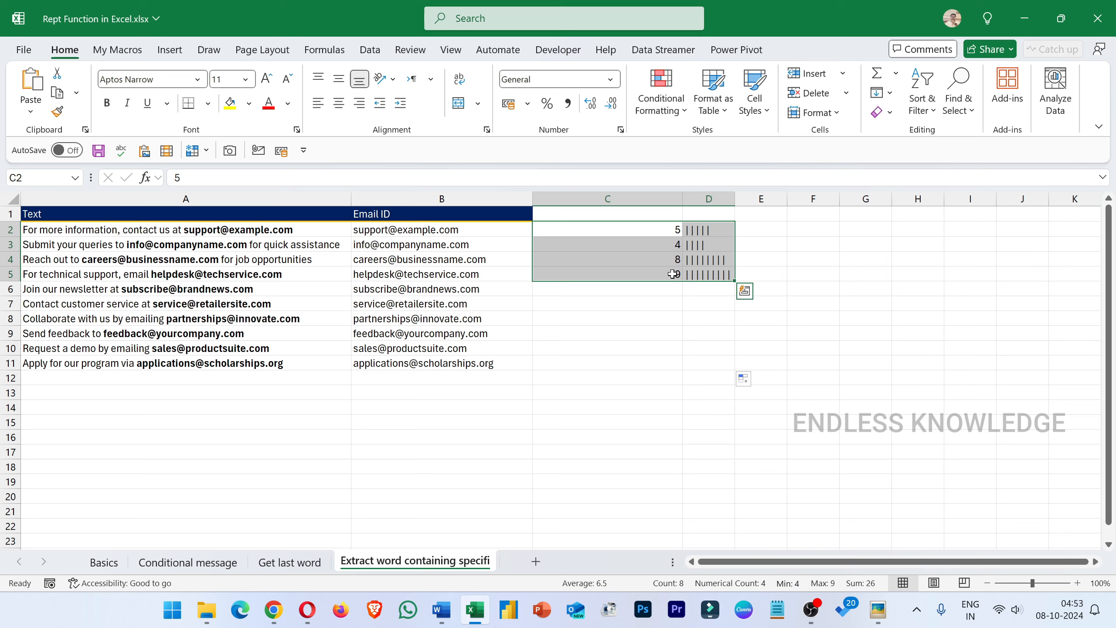
{"action": "left_click", "coordinate": [452, 197]}
{"action": "left_click", "coordinate": [457, 230]}
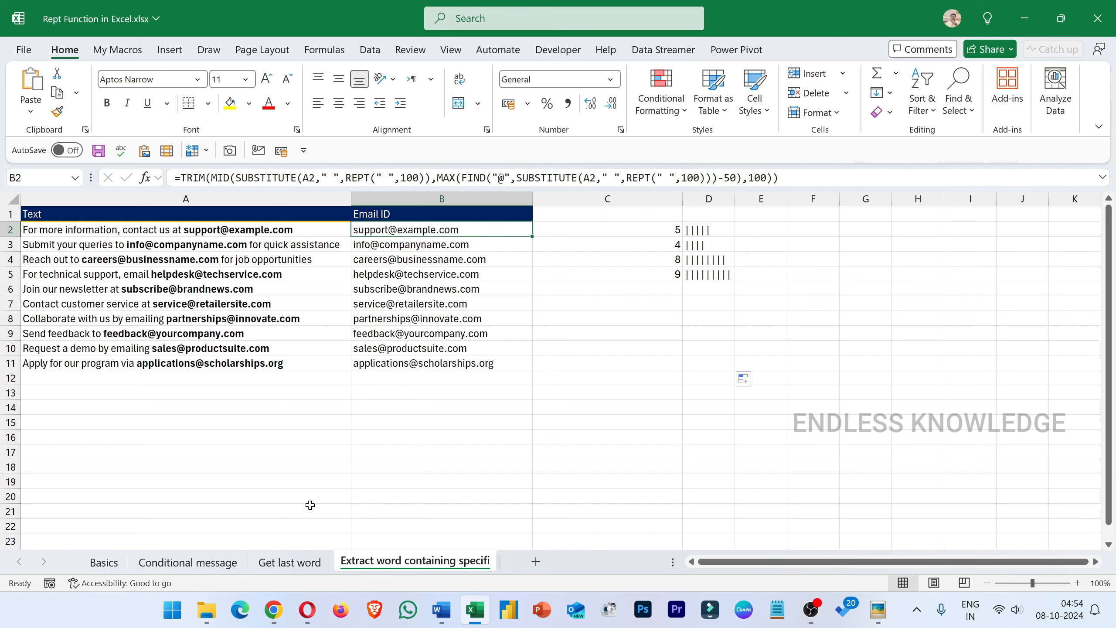
{"action": "left_click", "coordinate": [286, 563]}
{"action": "left_click", "coordinate": [187, 562]}
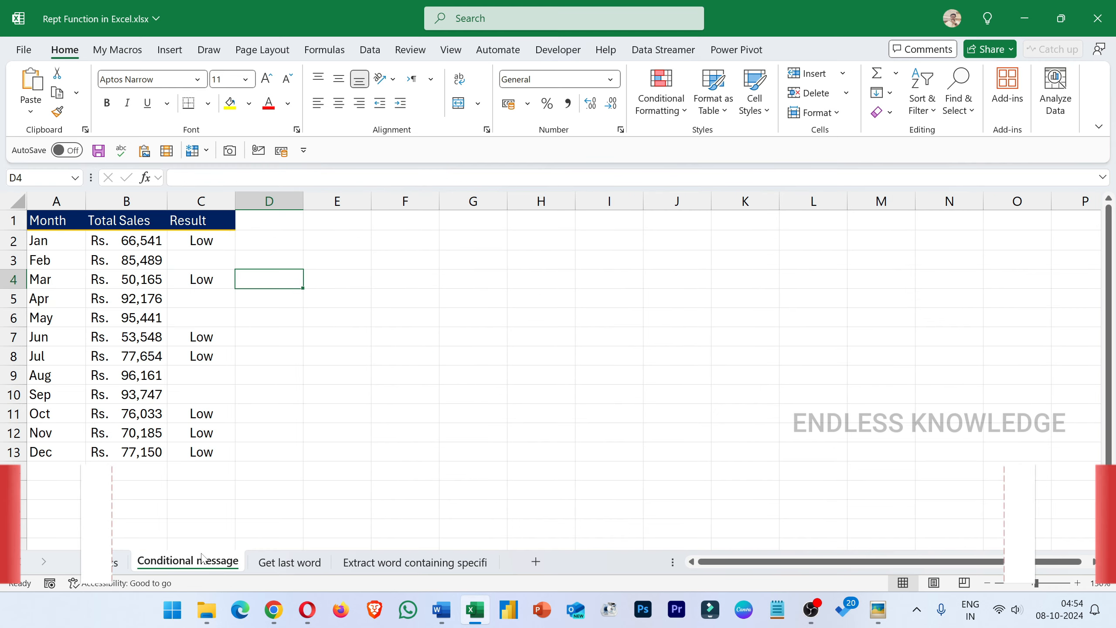
{"action": "left_click", "coordinate": [101, 562]}
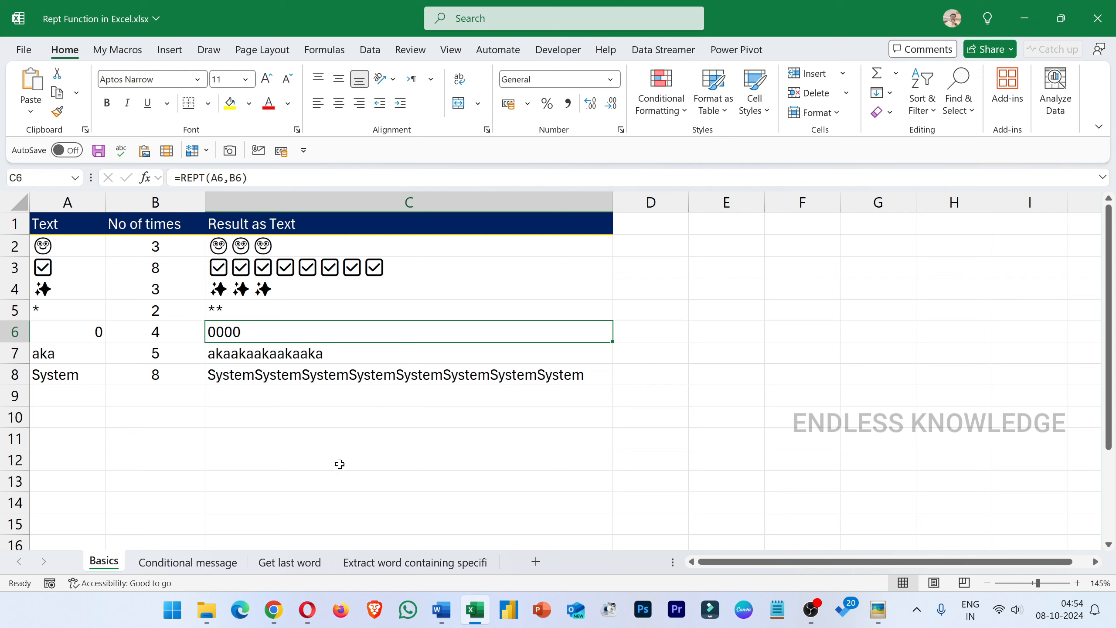
{"action": "left_click", "coordinate": [189, 563]}
{"action": "left_click", "coordinate": [286, 566]}
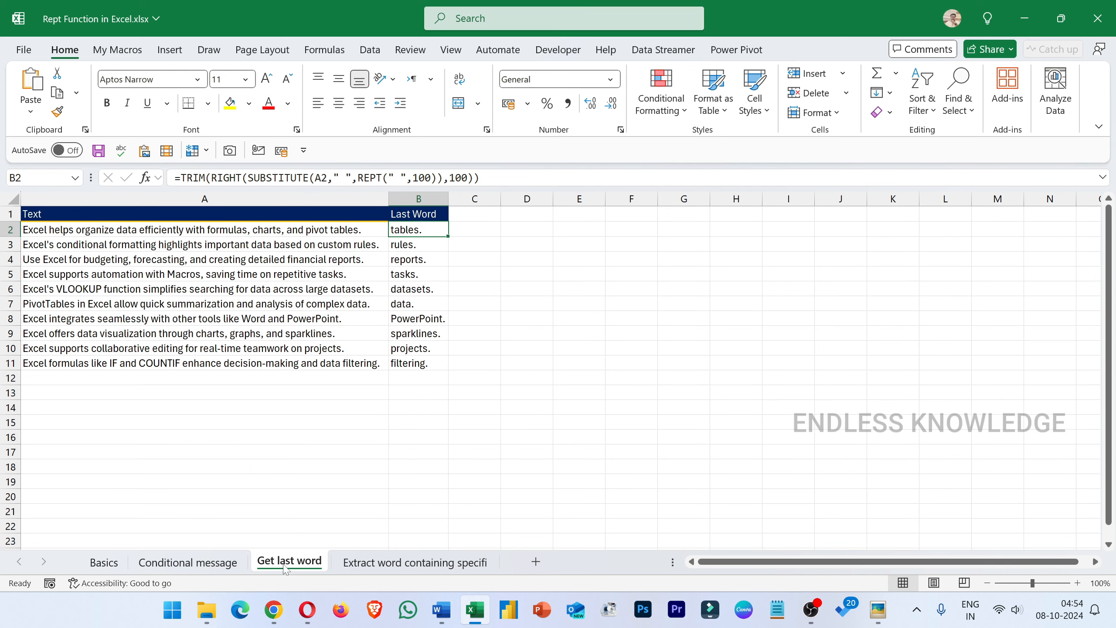
{"action": "left_click", "coordinate": [413, 563]}
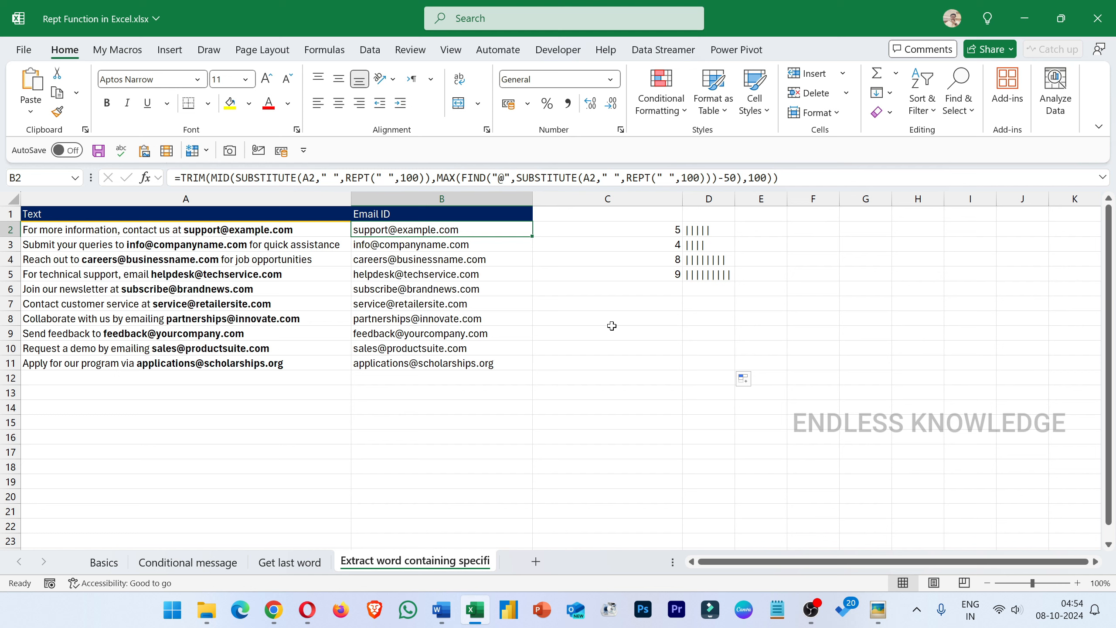